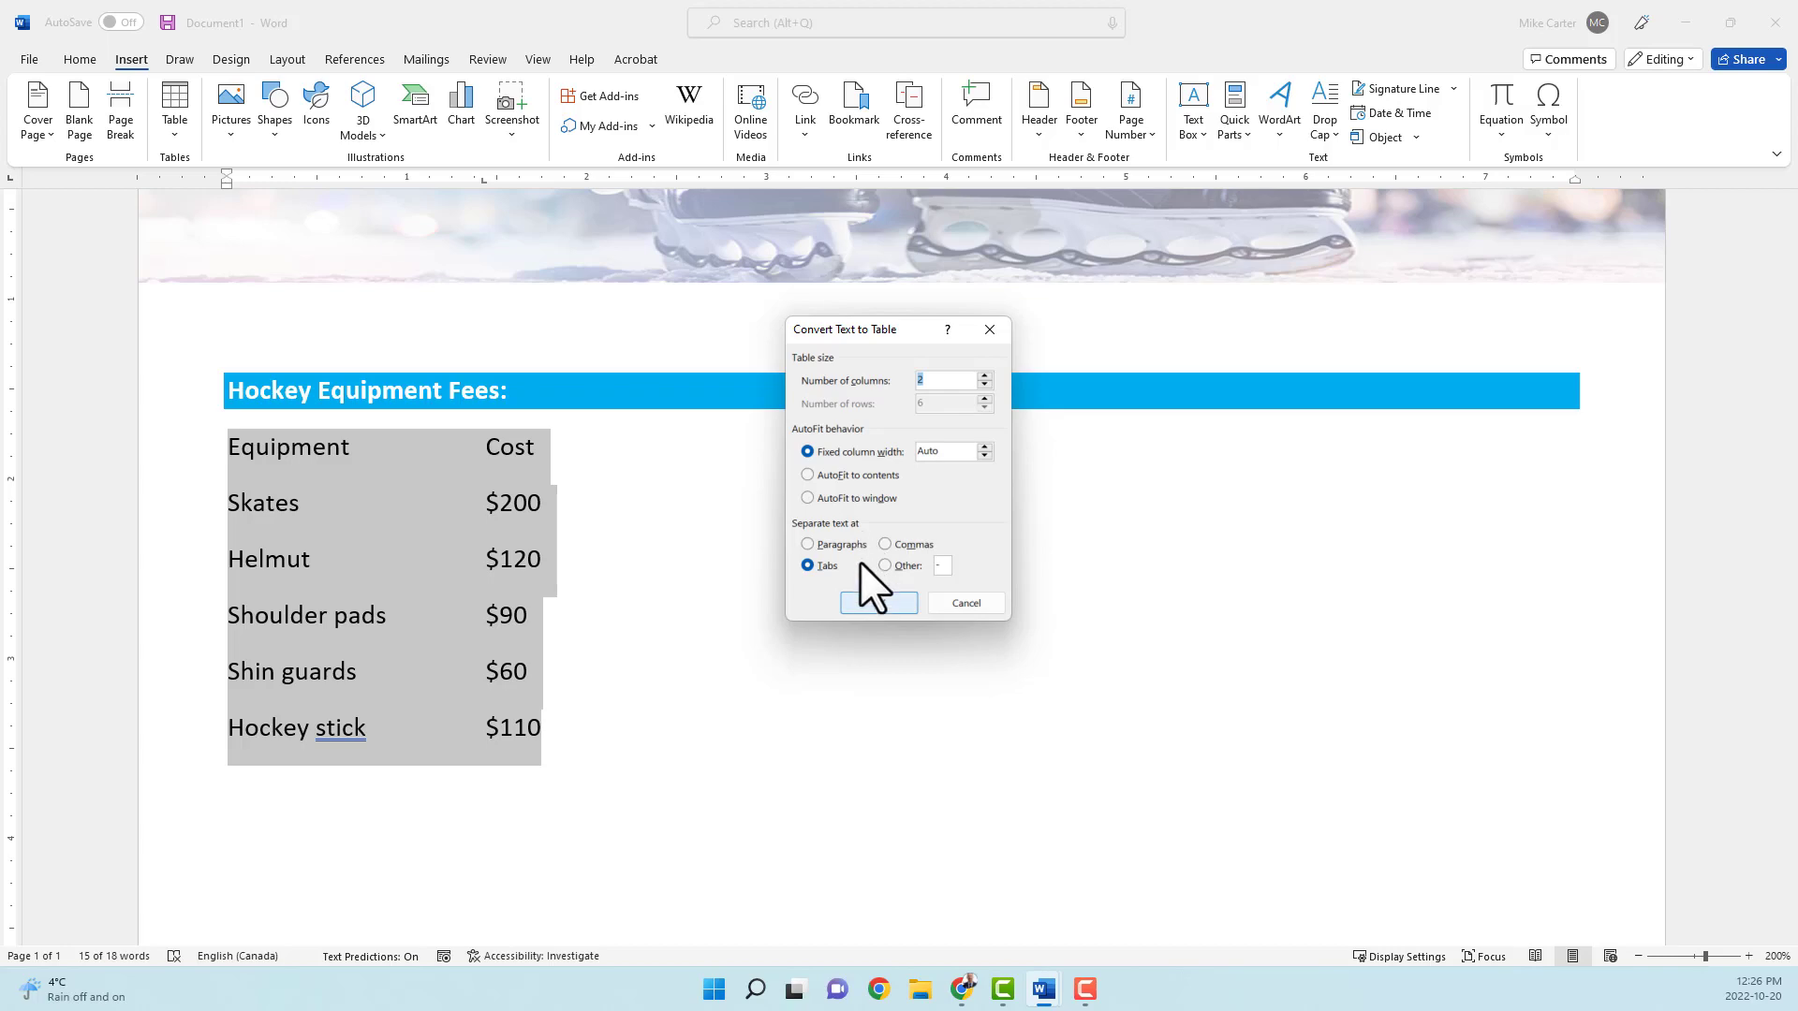
Step: Convert the selected equipment list into a two-column table split at tabs, and narrow the Cost column close to its values
{"action": "left_click", "coordinate": [859, 604]}
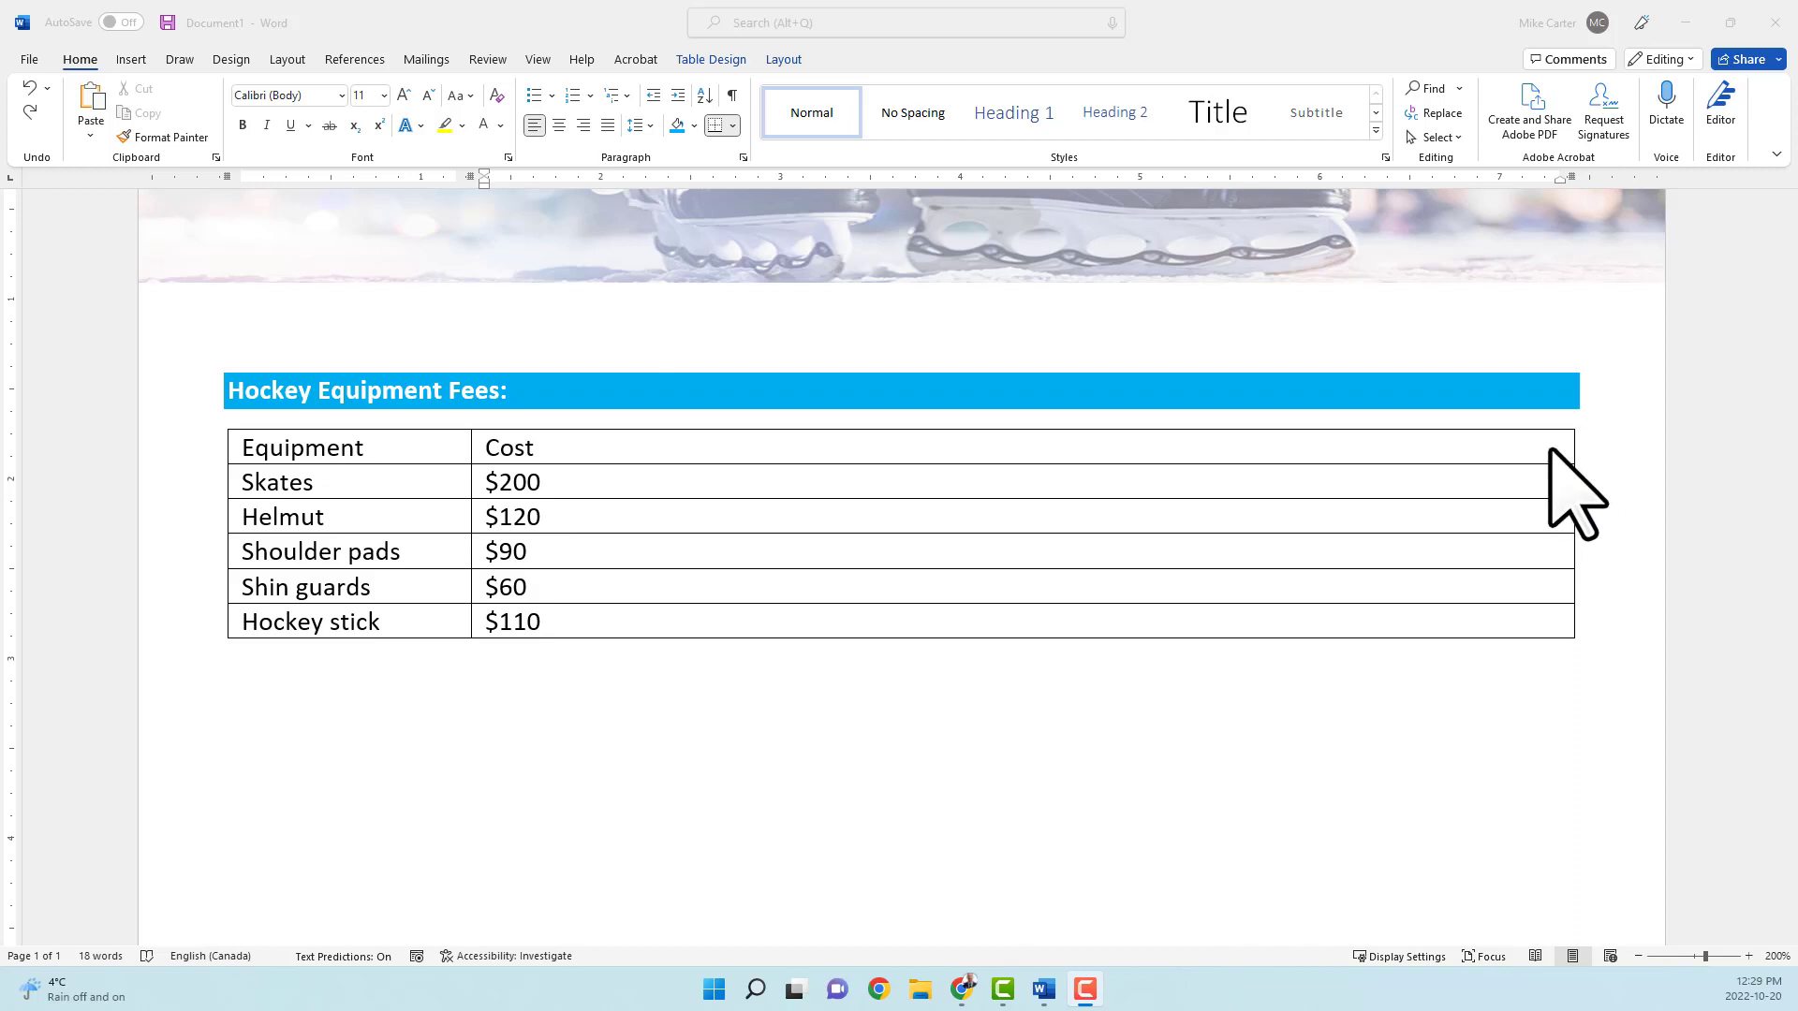
{"action": "left_click", "coordinate": [1559, 473]}
{"action": "left_click", "coordinate": [1557, 450]}
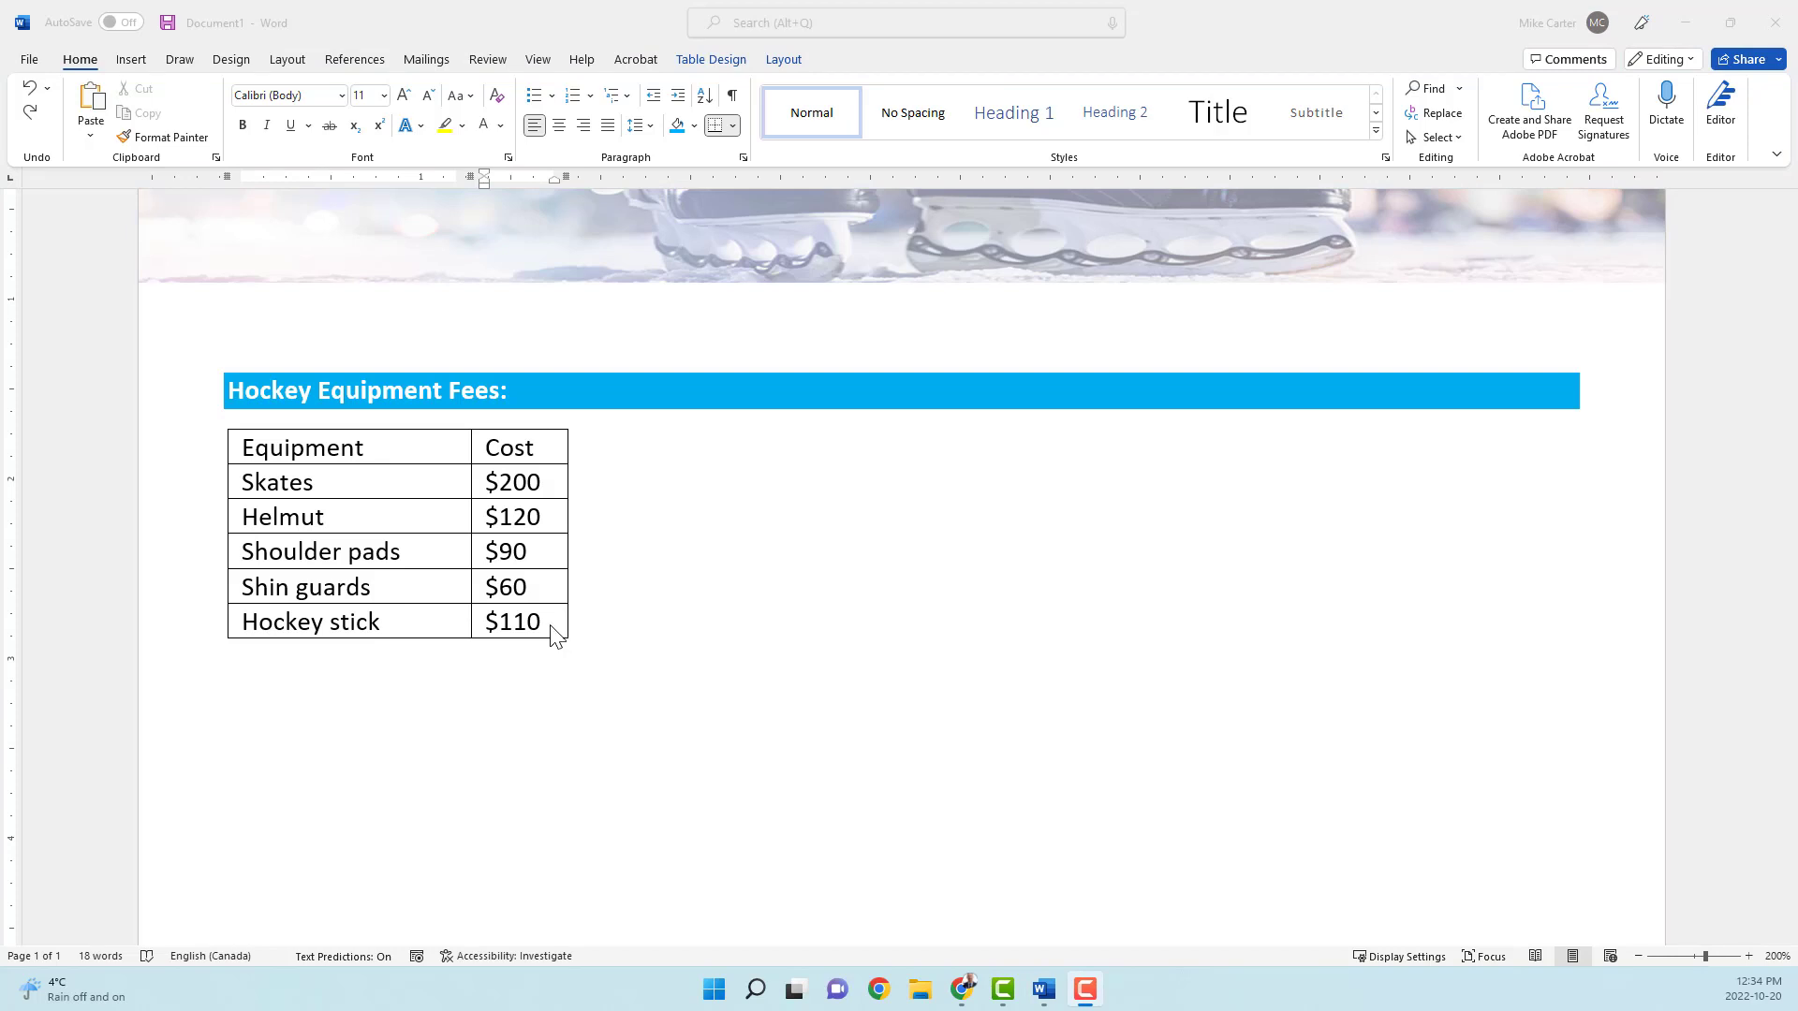
Step: Add a row below Hockey stick at the table's end with Hockey pants and a cost of $80
{"action": "left_click", "coordinate": [548, 623]}
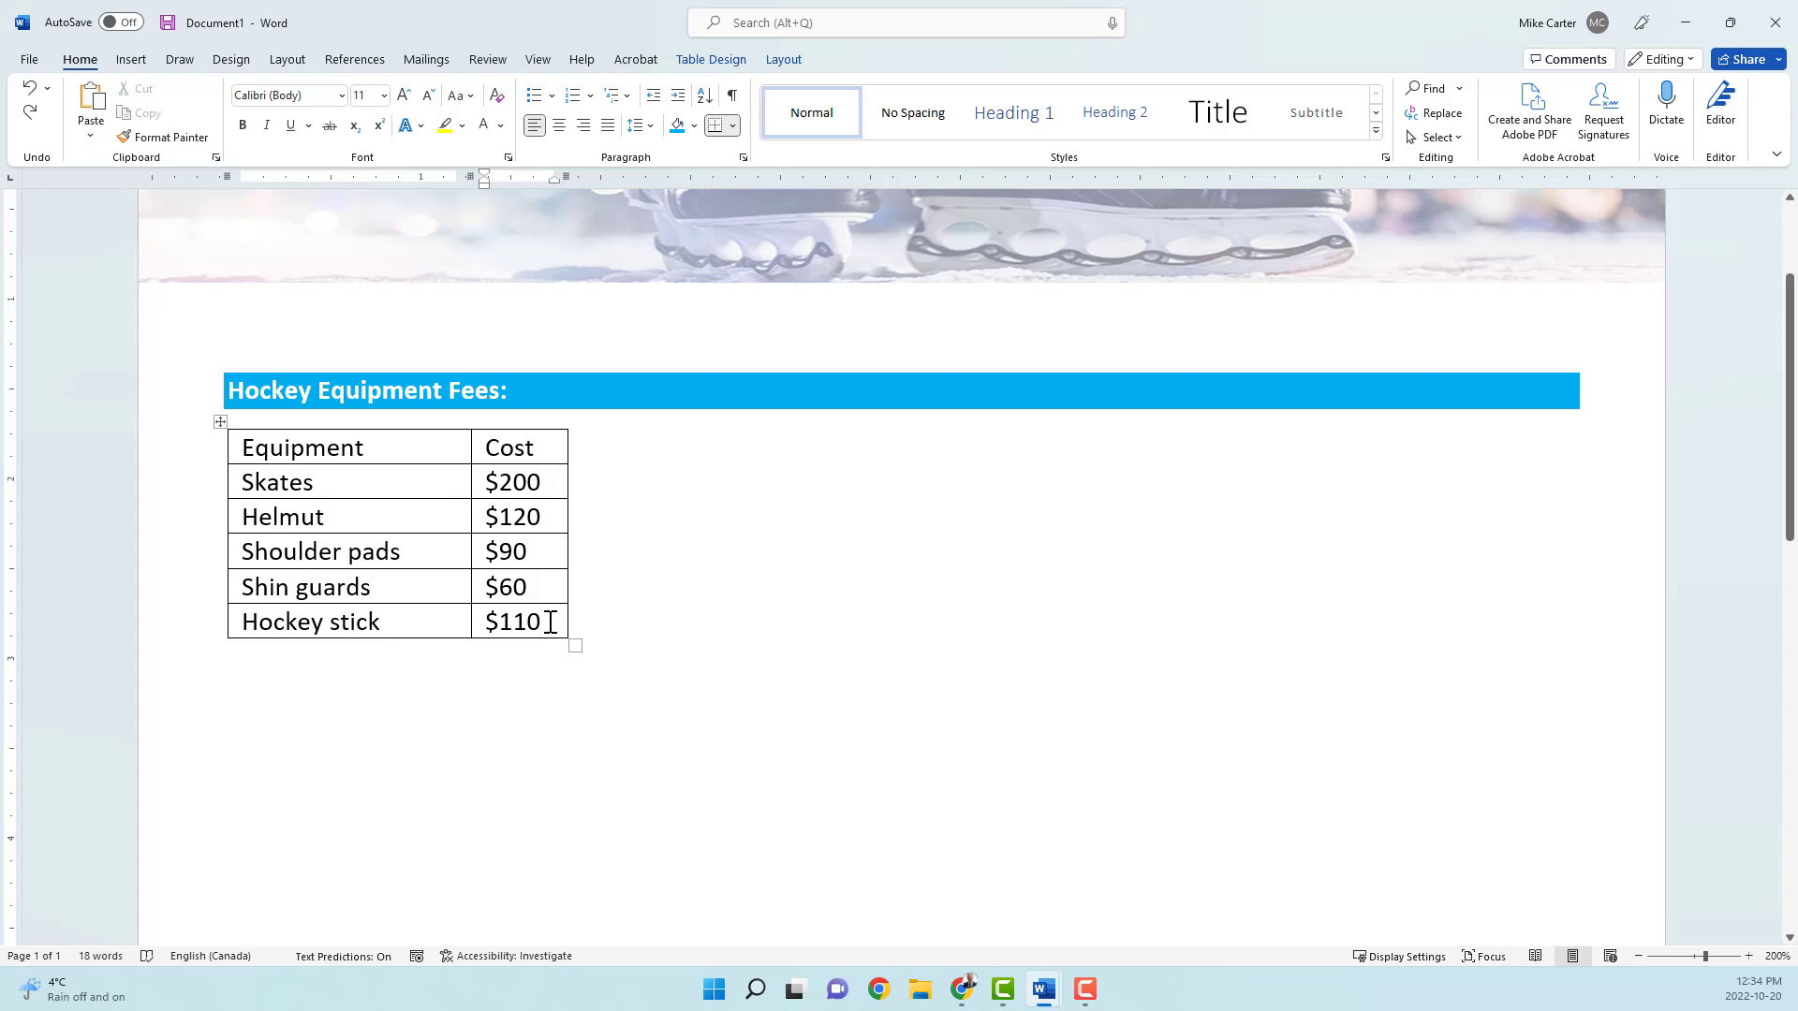
{"action": "key", "text": "Tab"}
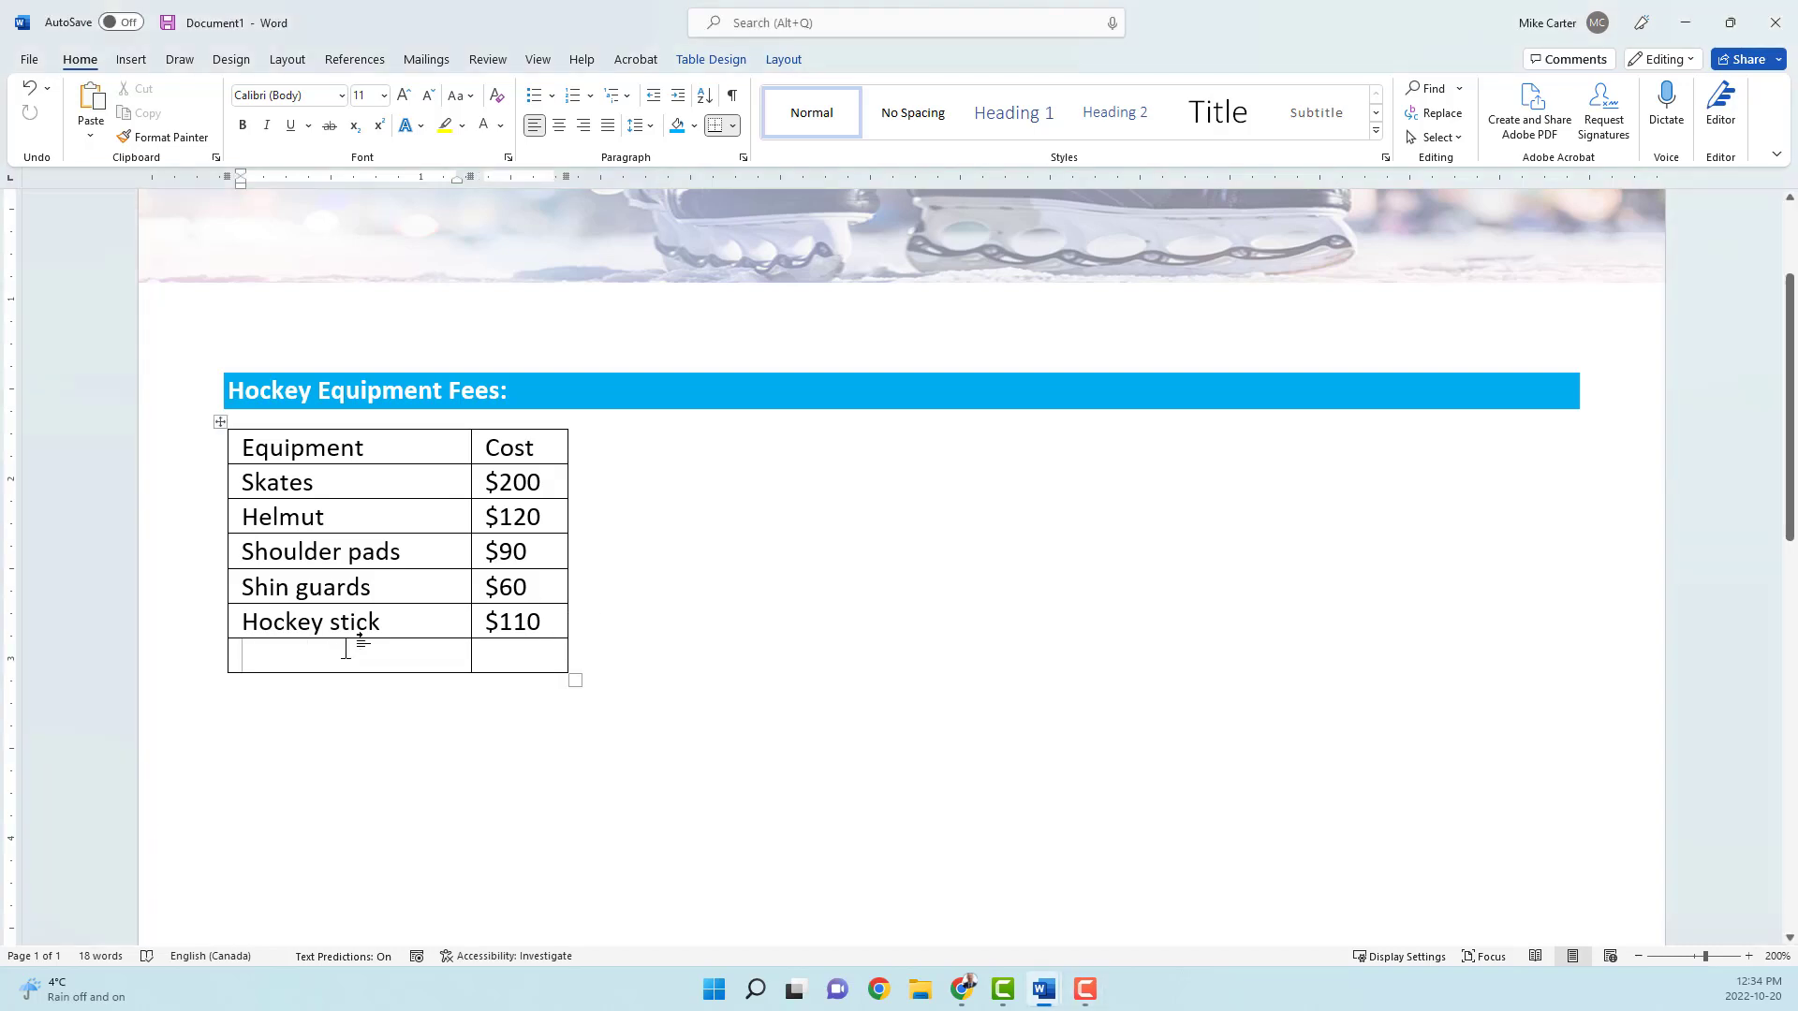
{"action": "type", "text": "Hockey pants"}
{"action": "key", "text": "Tab"}
{"action": "type", "text": "80"}
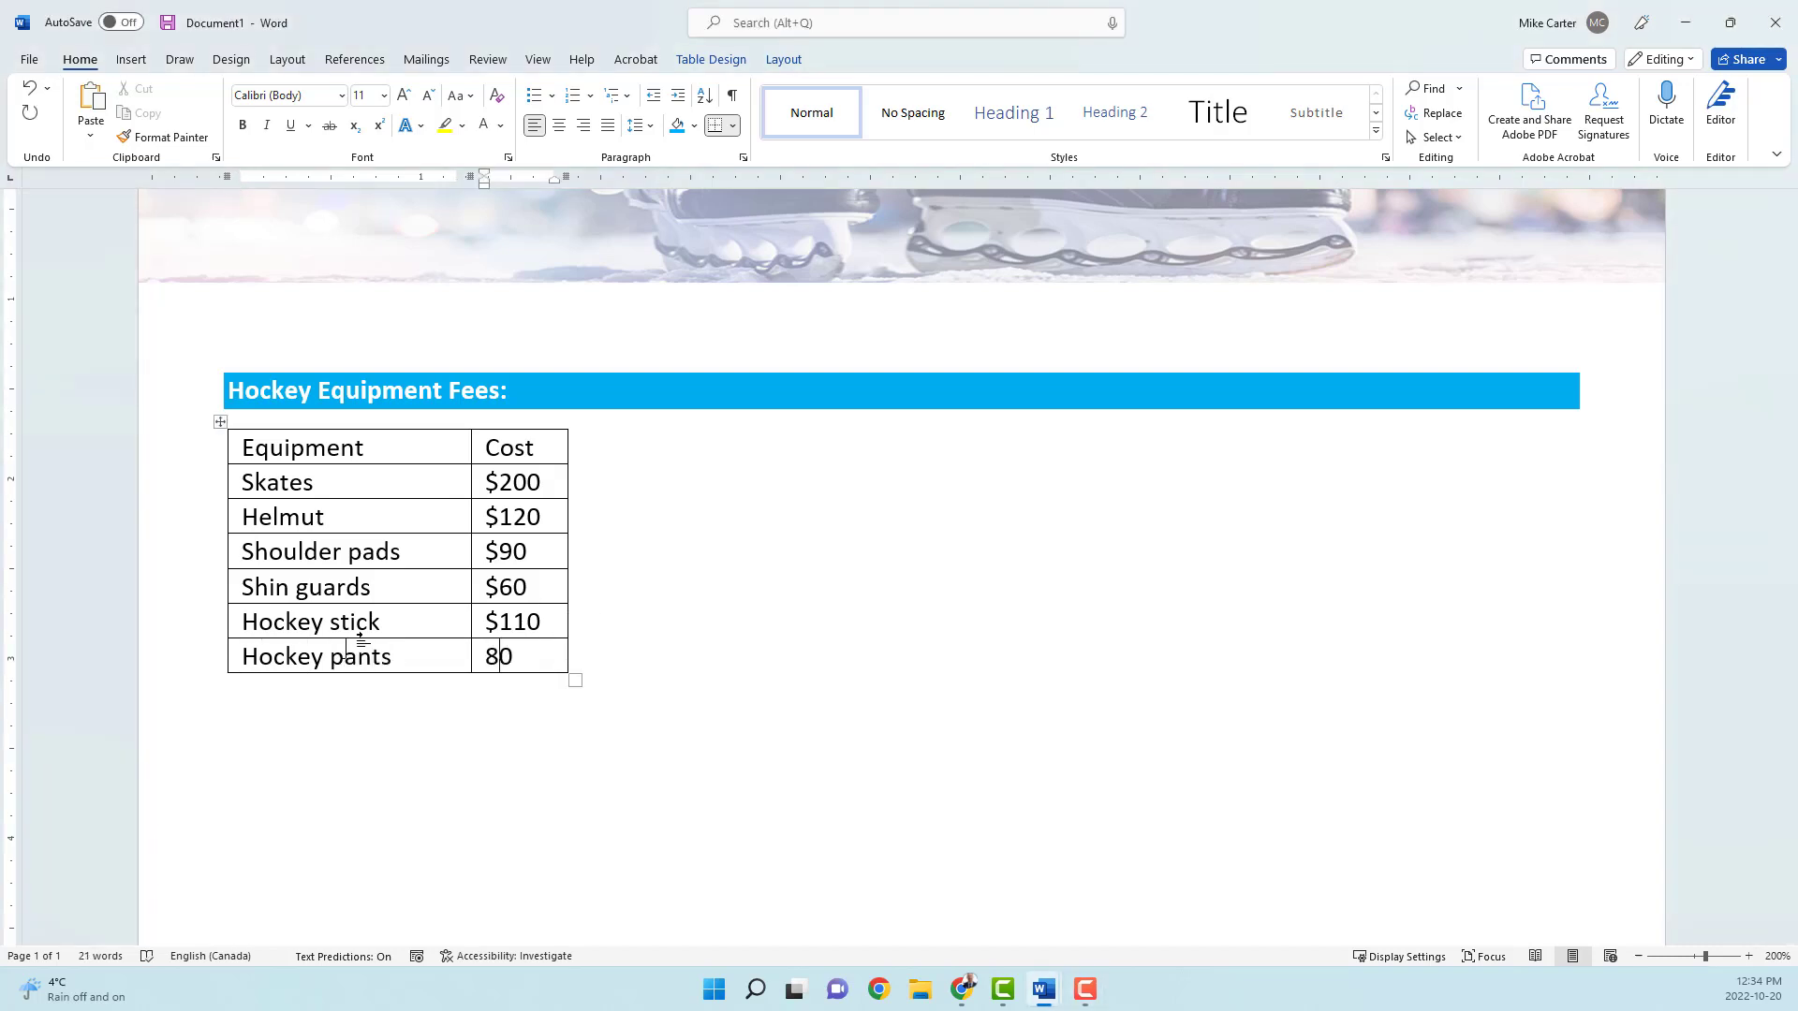
{"action": "key", "text": "Home"}
{"action": "type", "text": "$"}
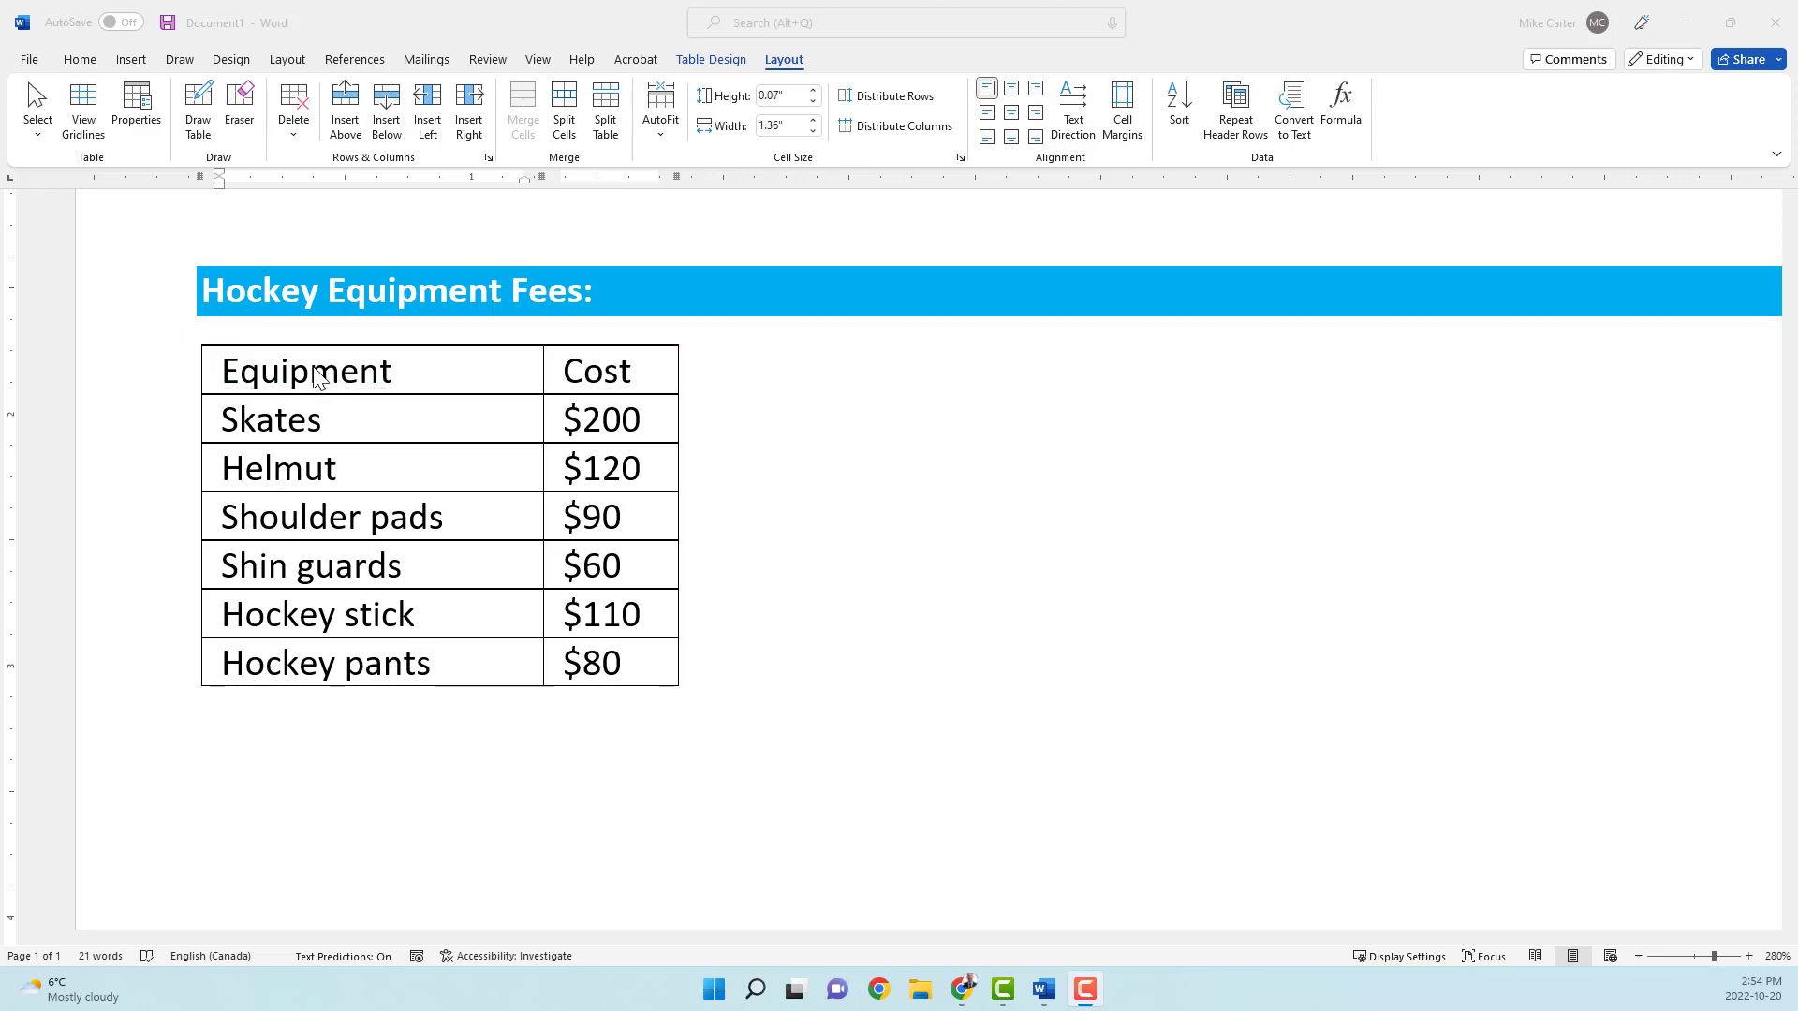
Step: Select the table's entire header row containing Equipment and Cost
{"action": "left_click", "coordinate": [226, 382]}
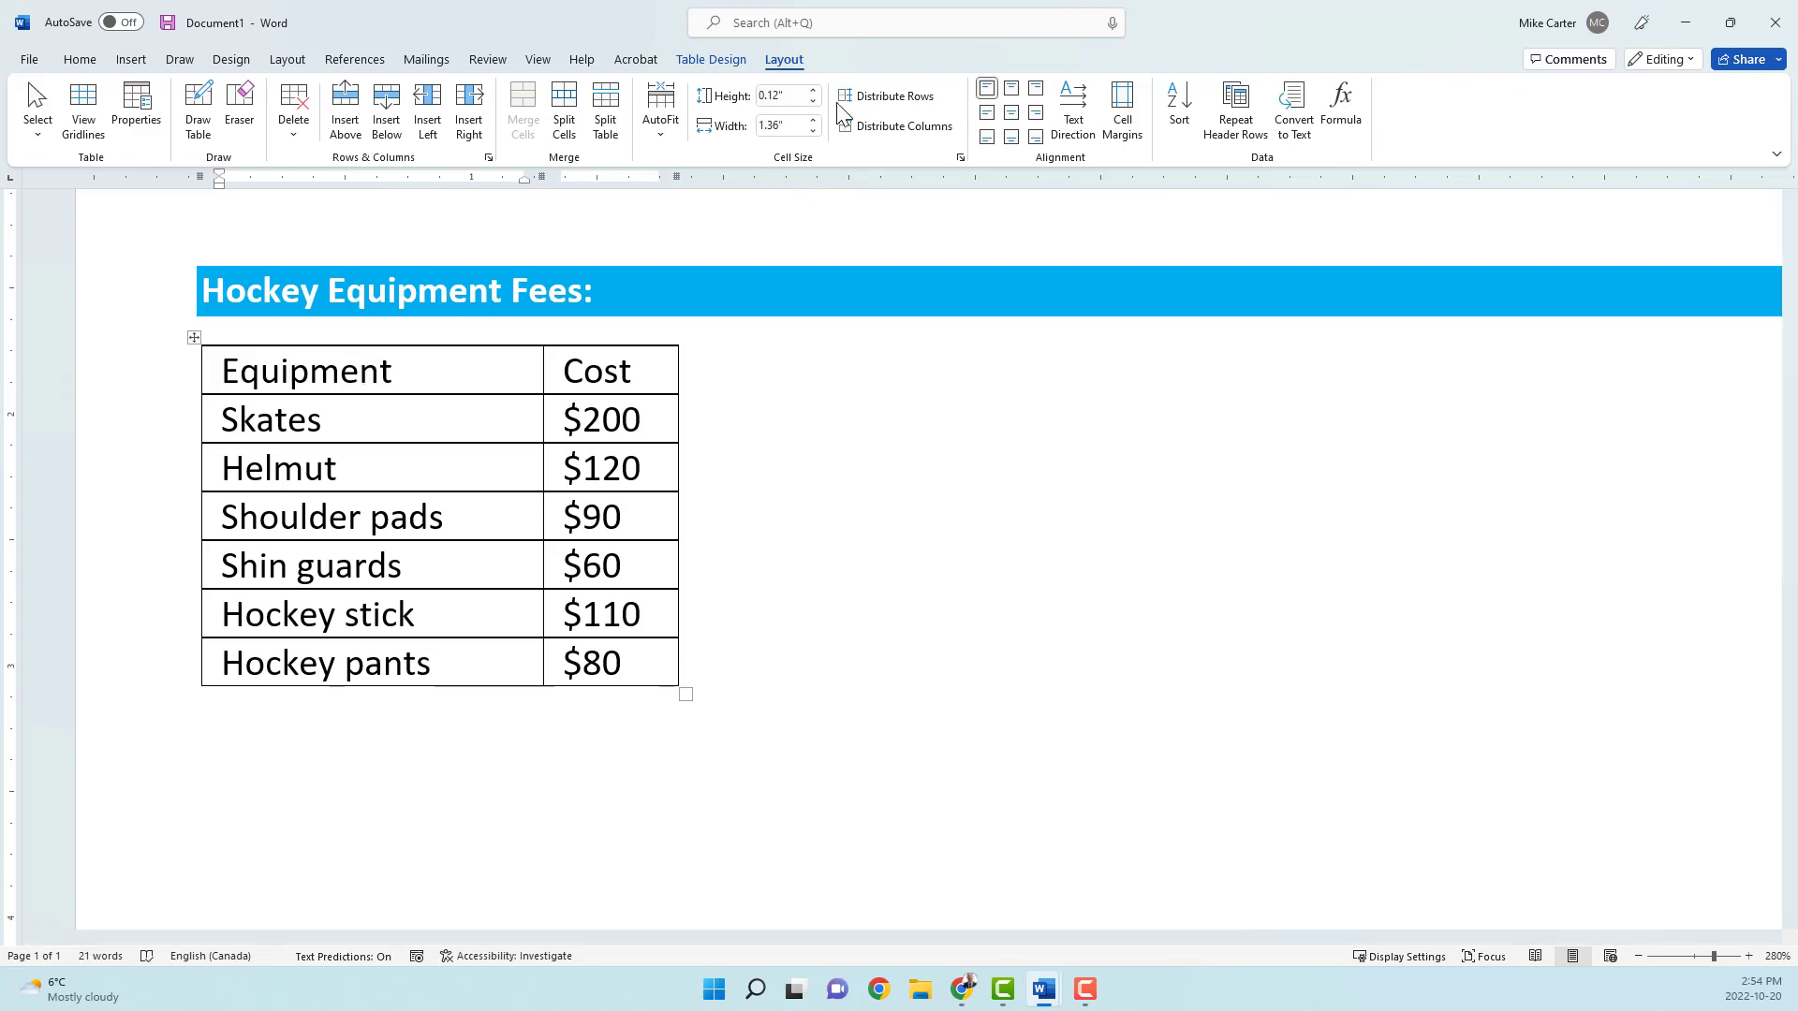
{"action": "left_click", "coordinate": [43, 136]}
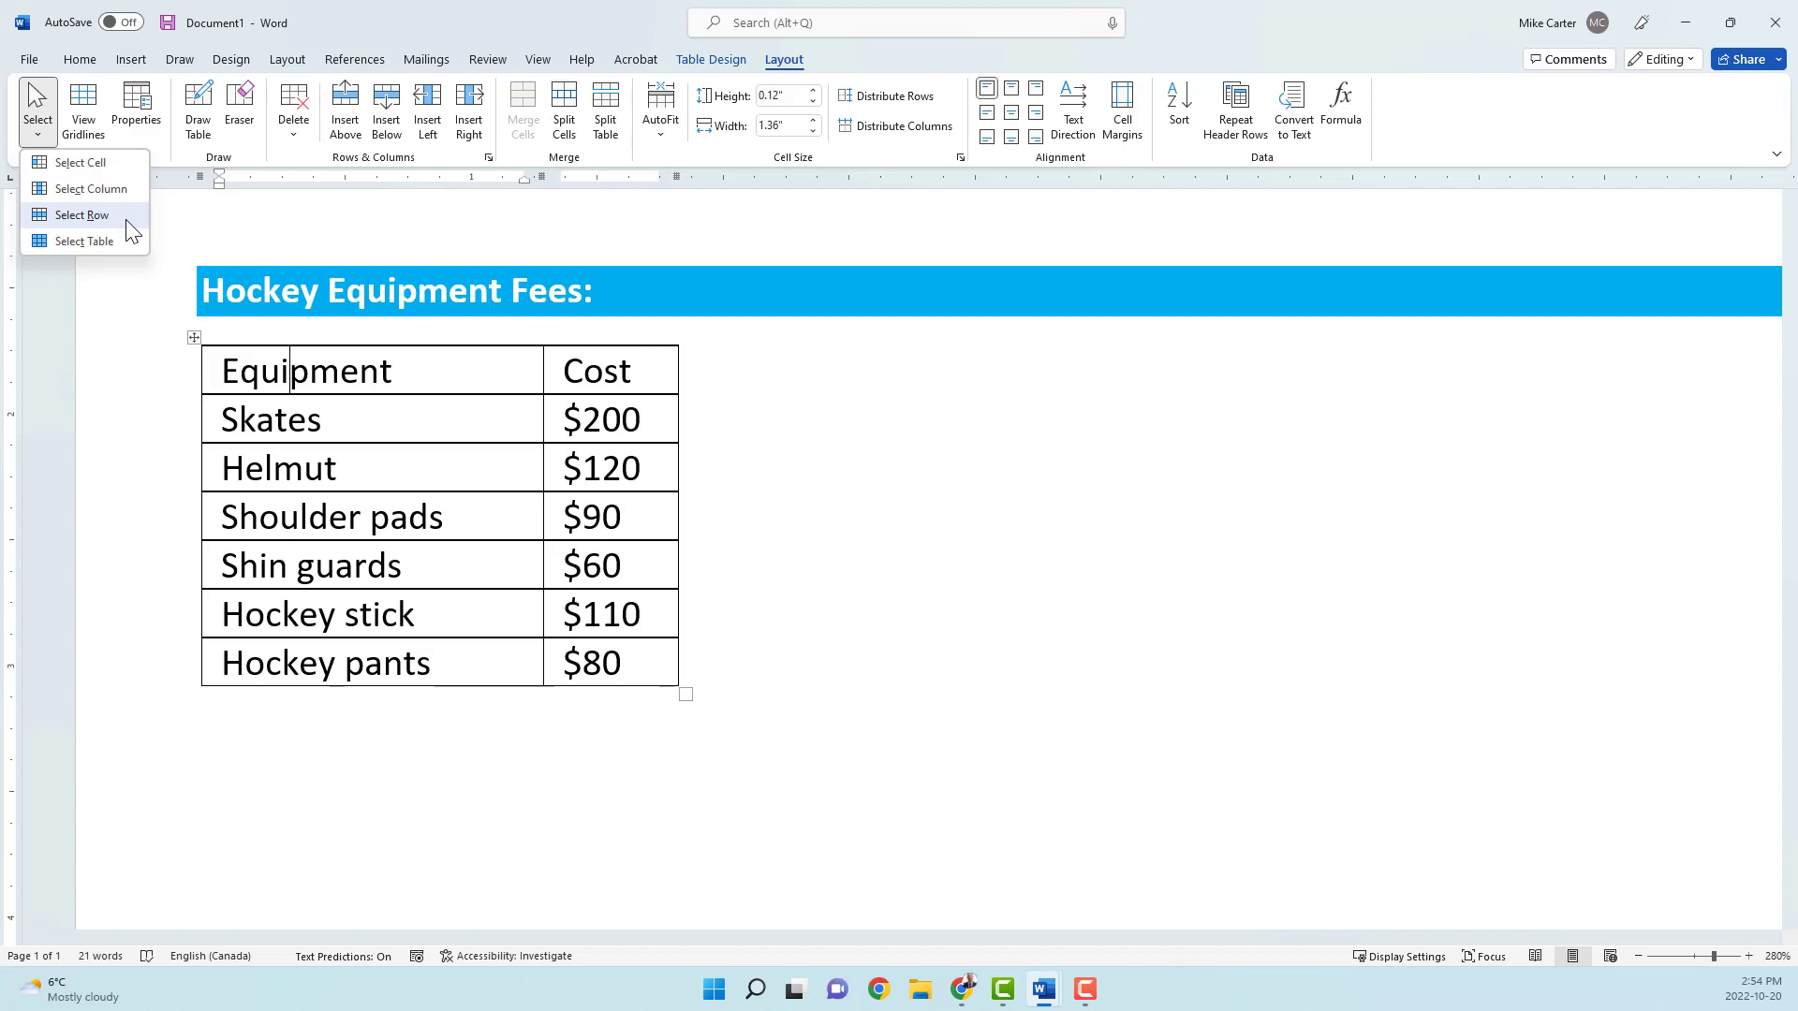
{"action": "left_click", "coordinate": [82, 216]}
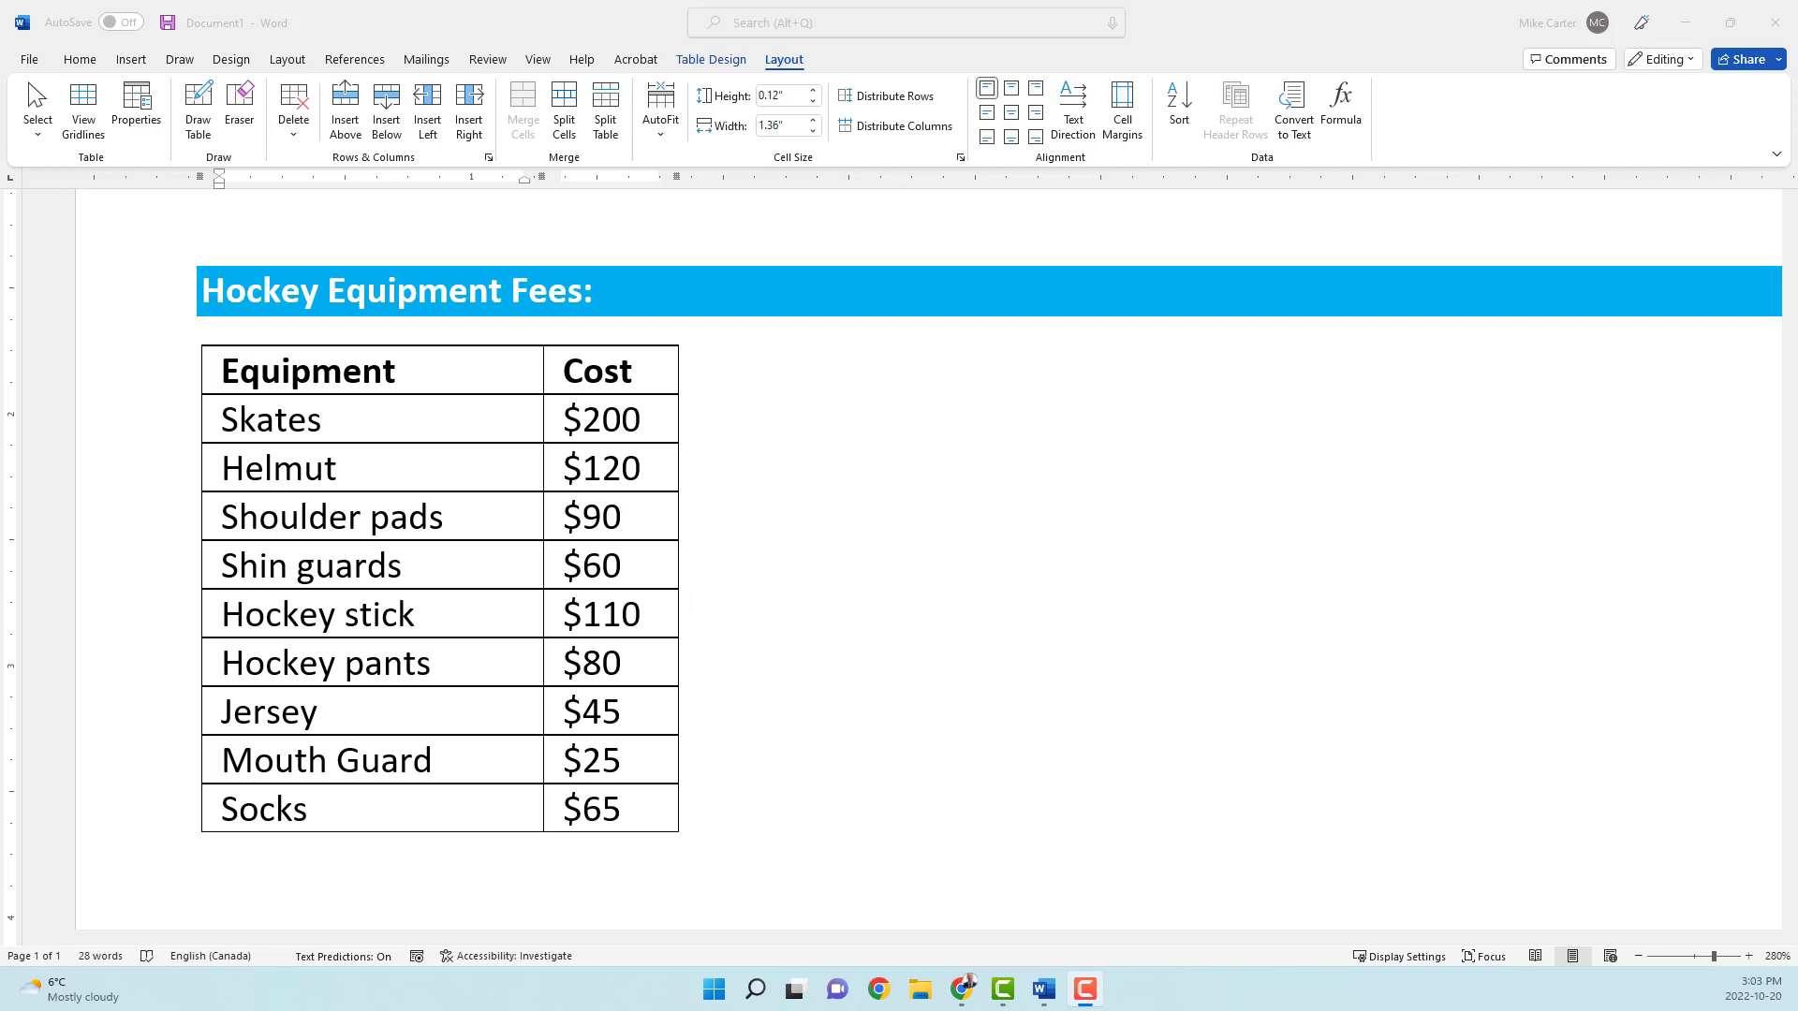
Step: Sort the table by Cost as numbers in descending order, keeping the header row in place
{"action": "left_click", "coordinate": [376, 426]}
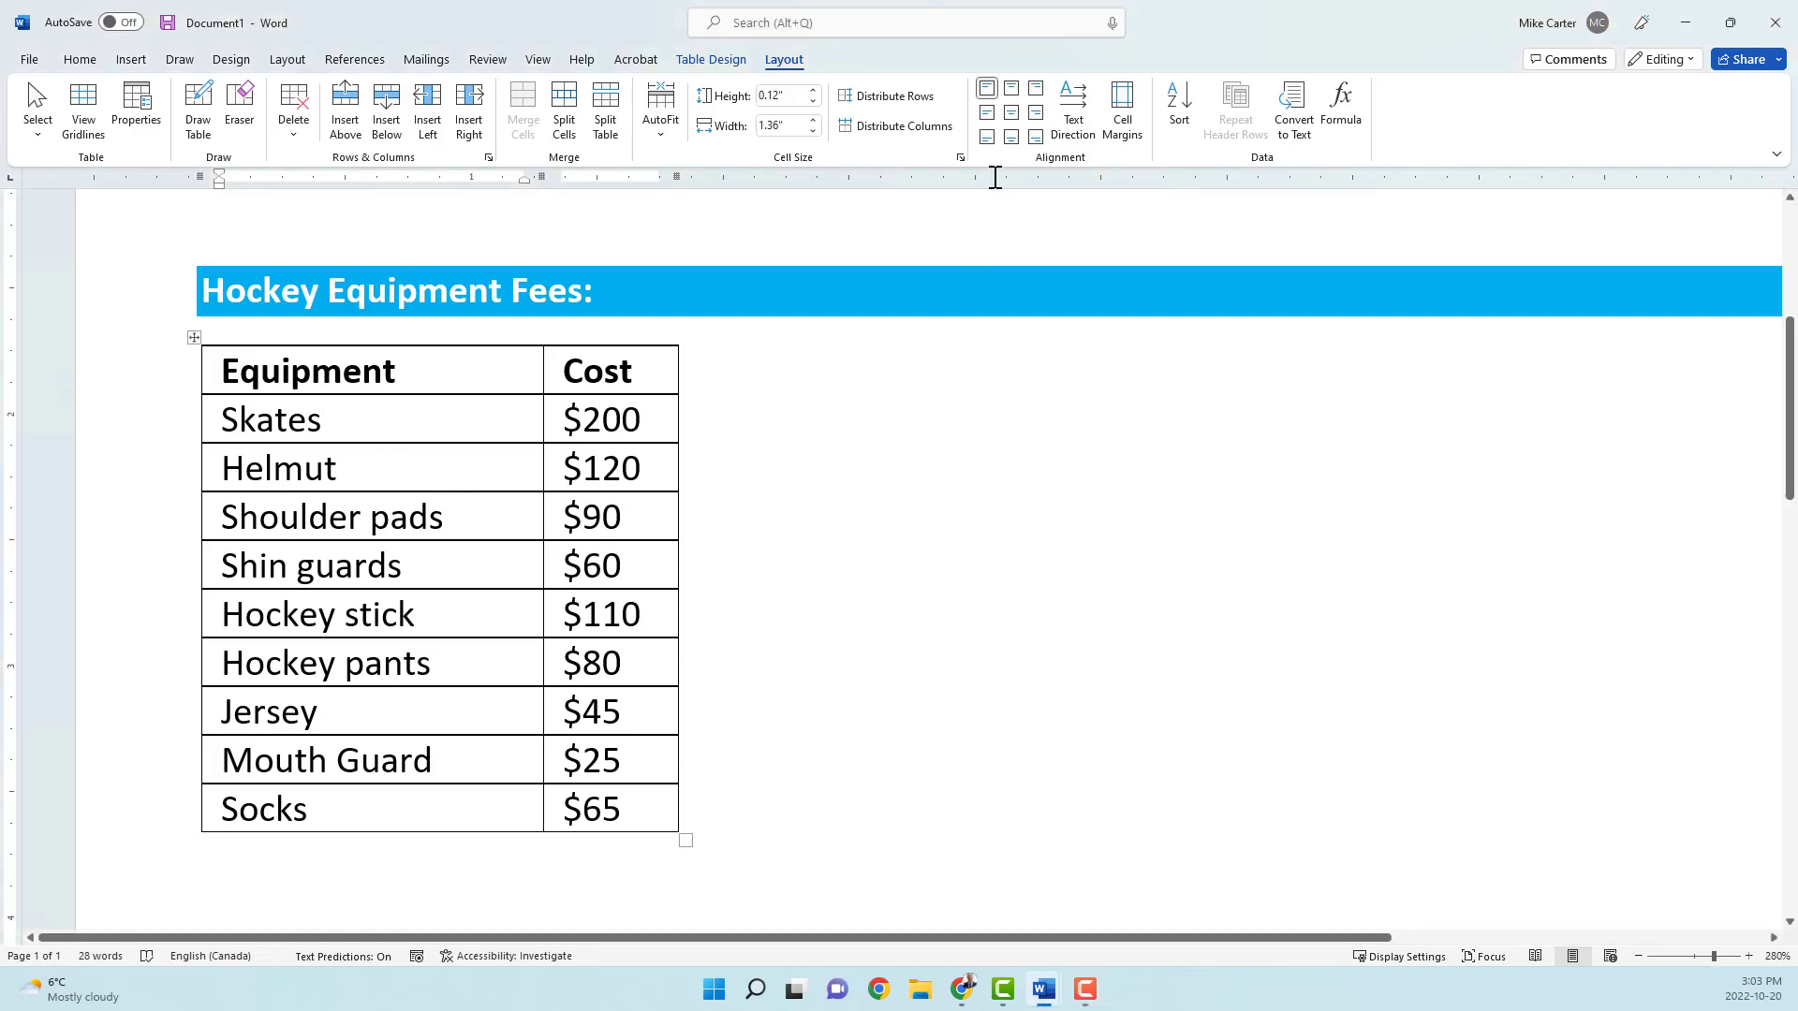
{"action": "left_click", "coordinate": [1180, 103]}
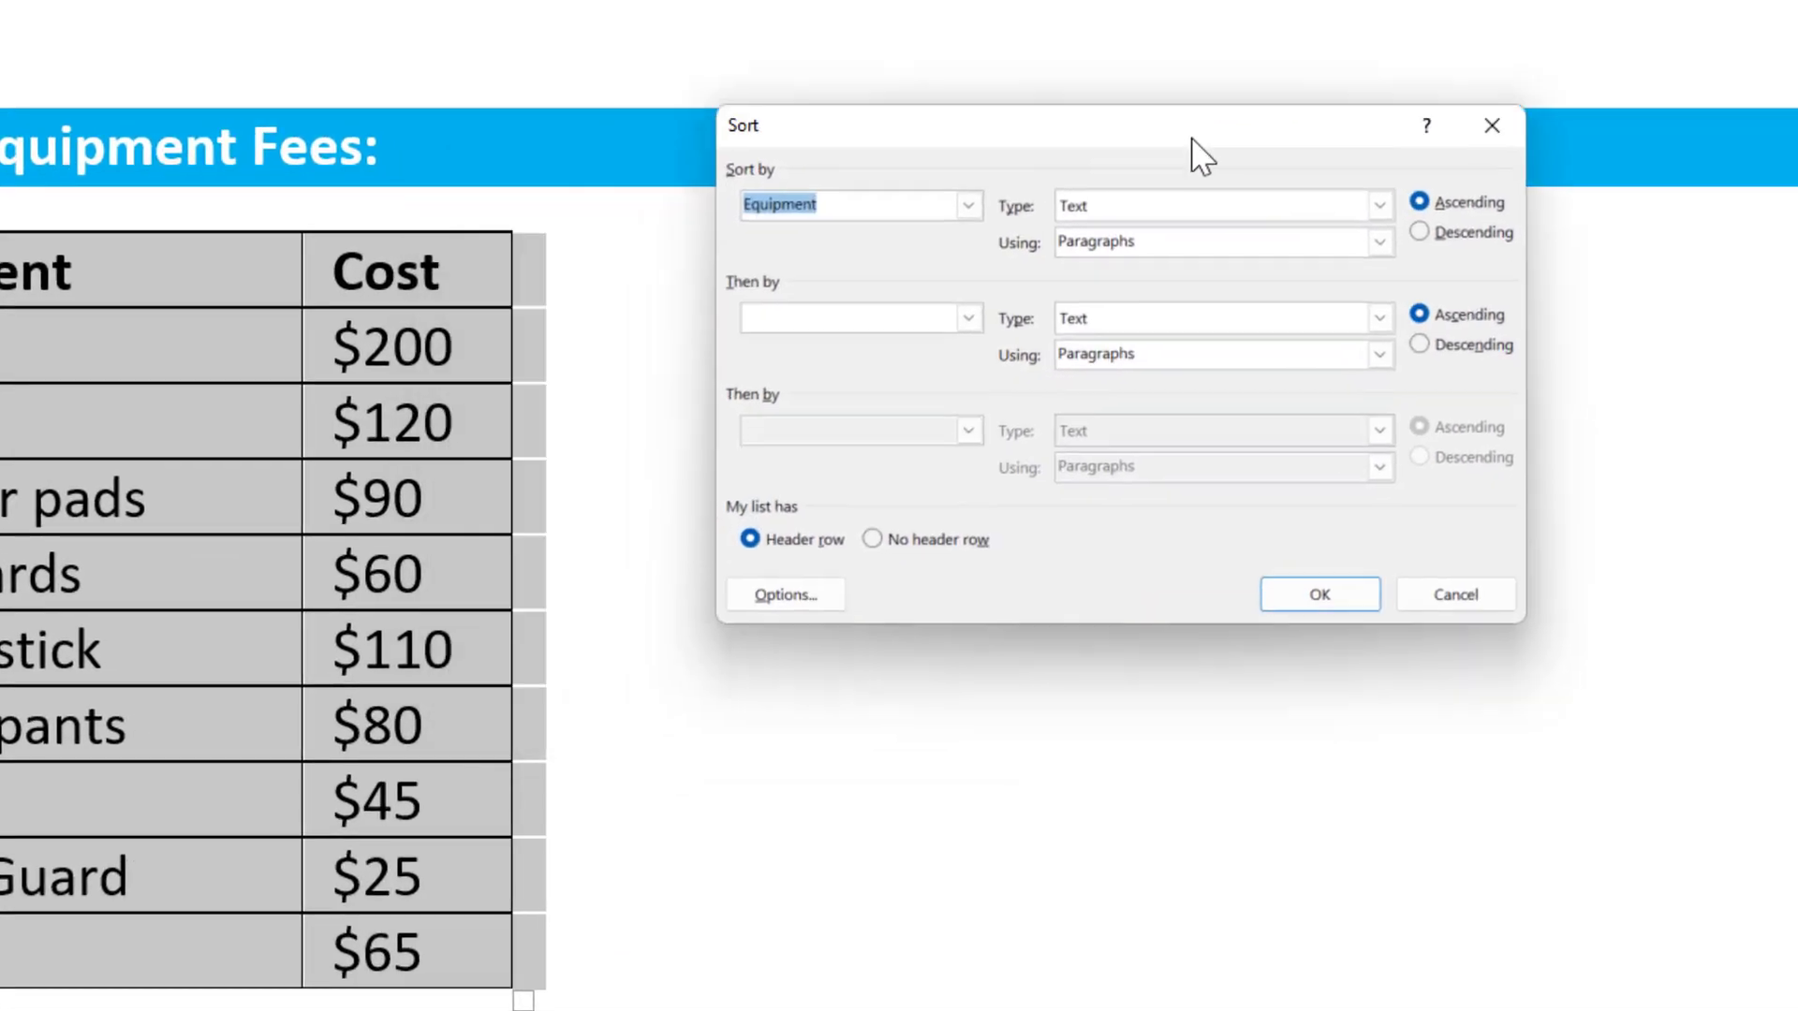
{"action": "left_click_drag", "start_coordinate": [1192, 139], "coordinate": [1233, 94]}
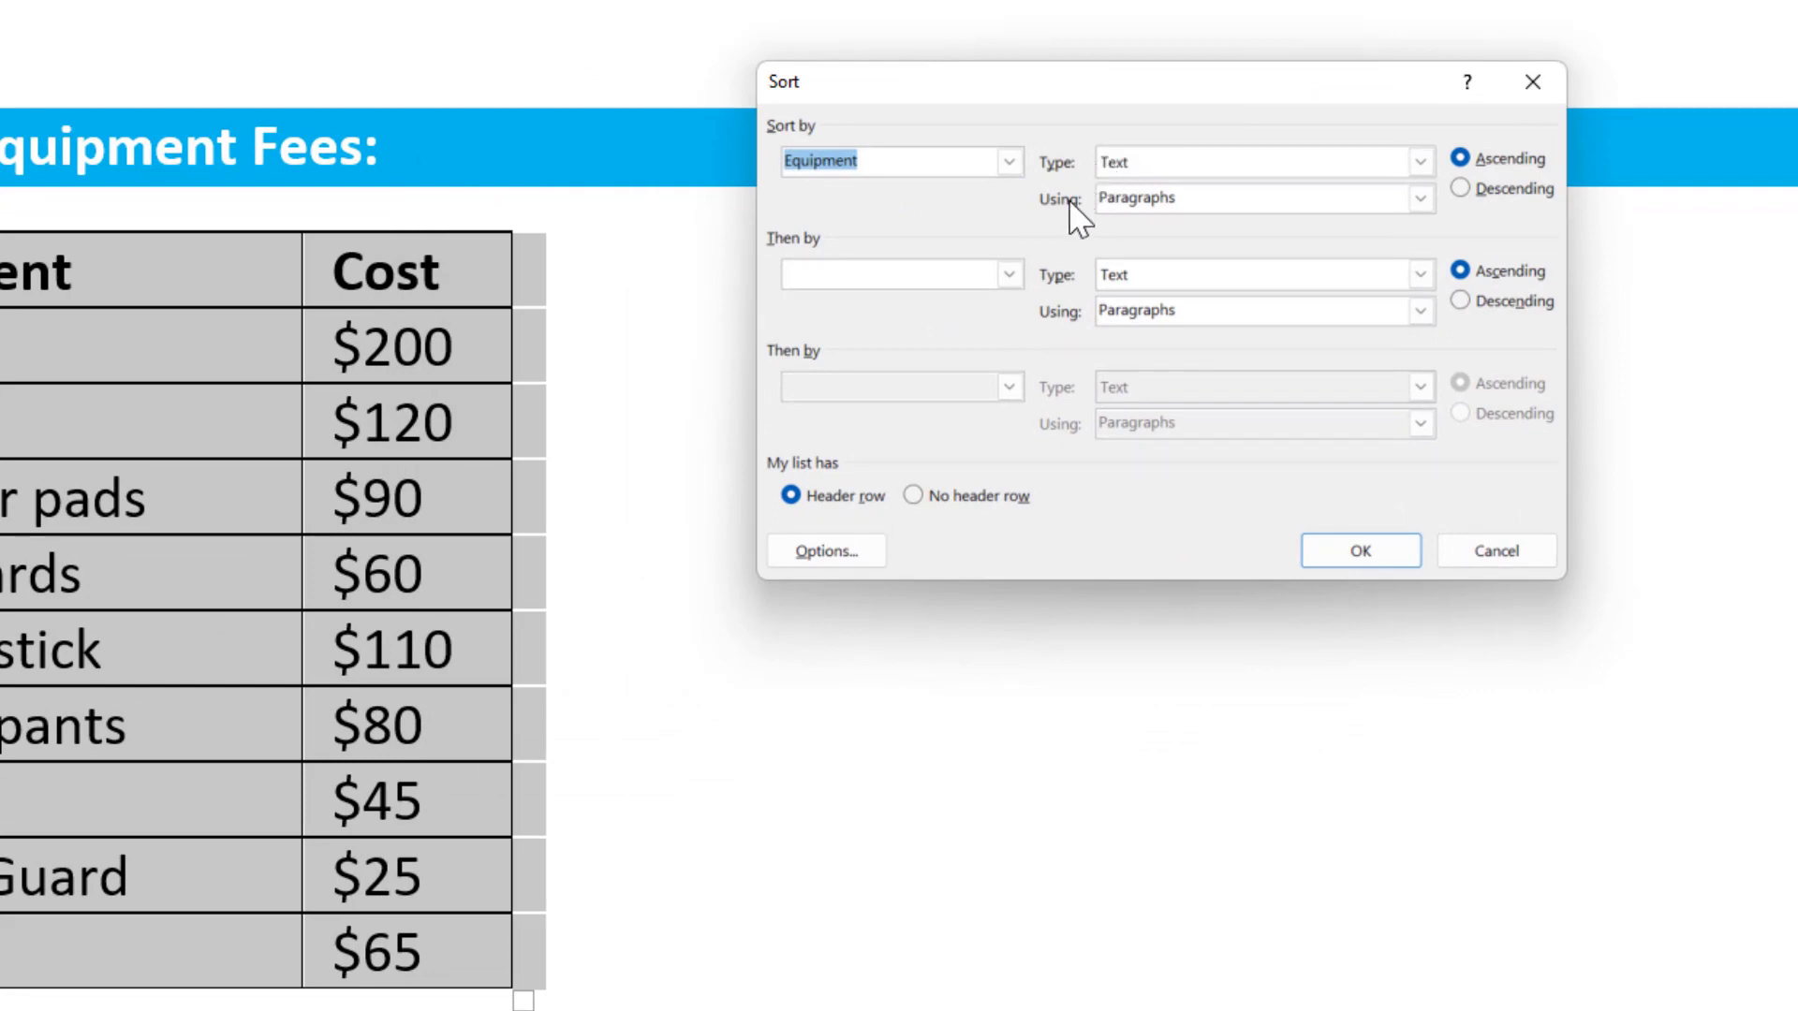
{"action": "left_click", "coordinate": [1008, 161]}
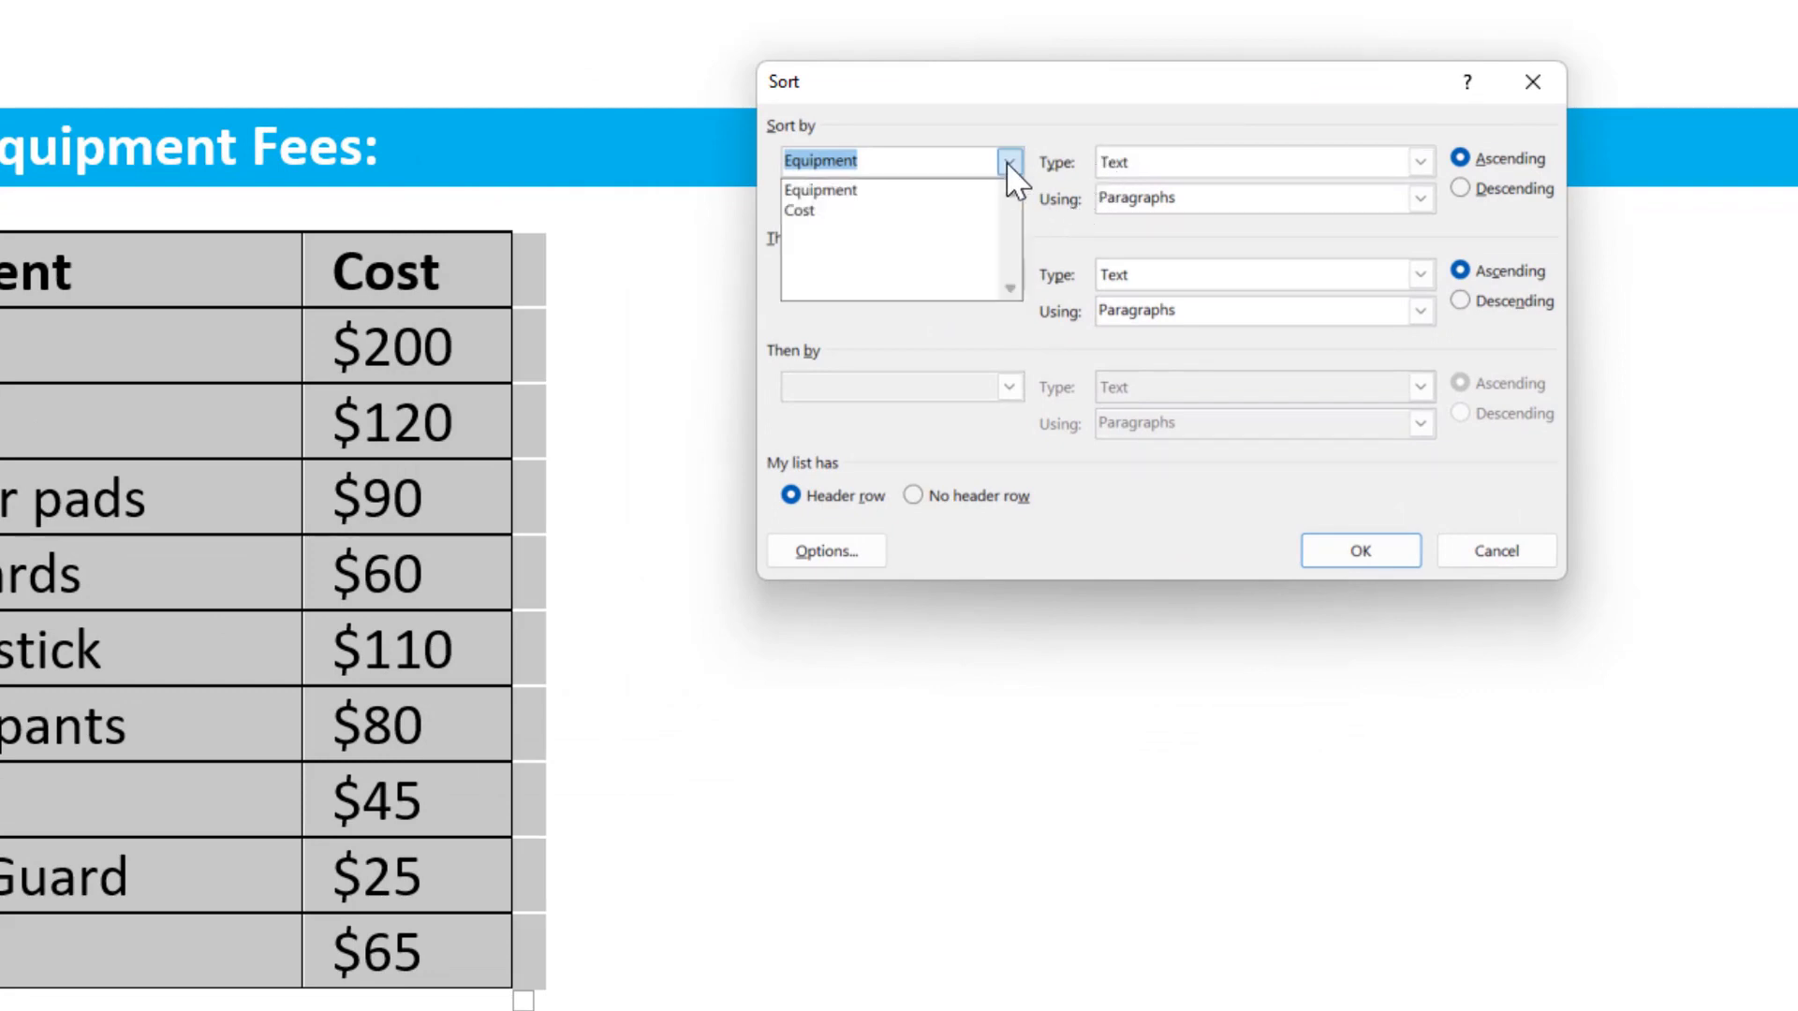
{"action": "left_click", "coordinate": [960, 212]}
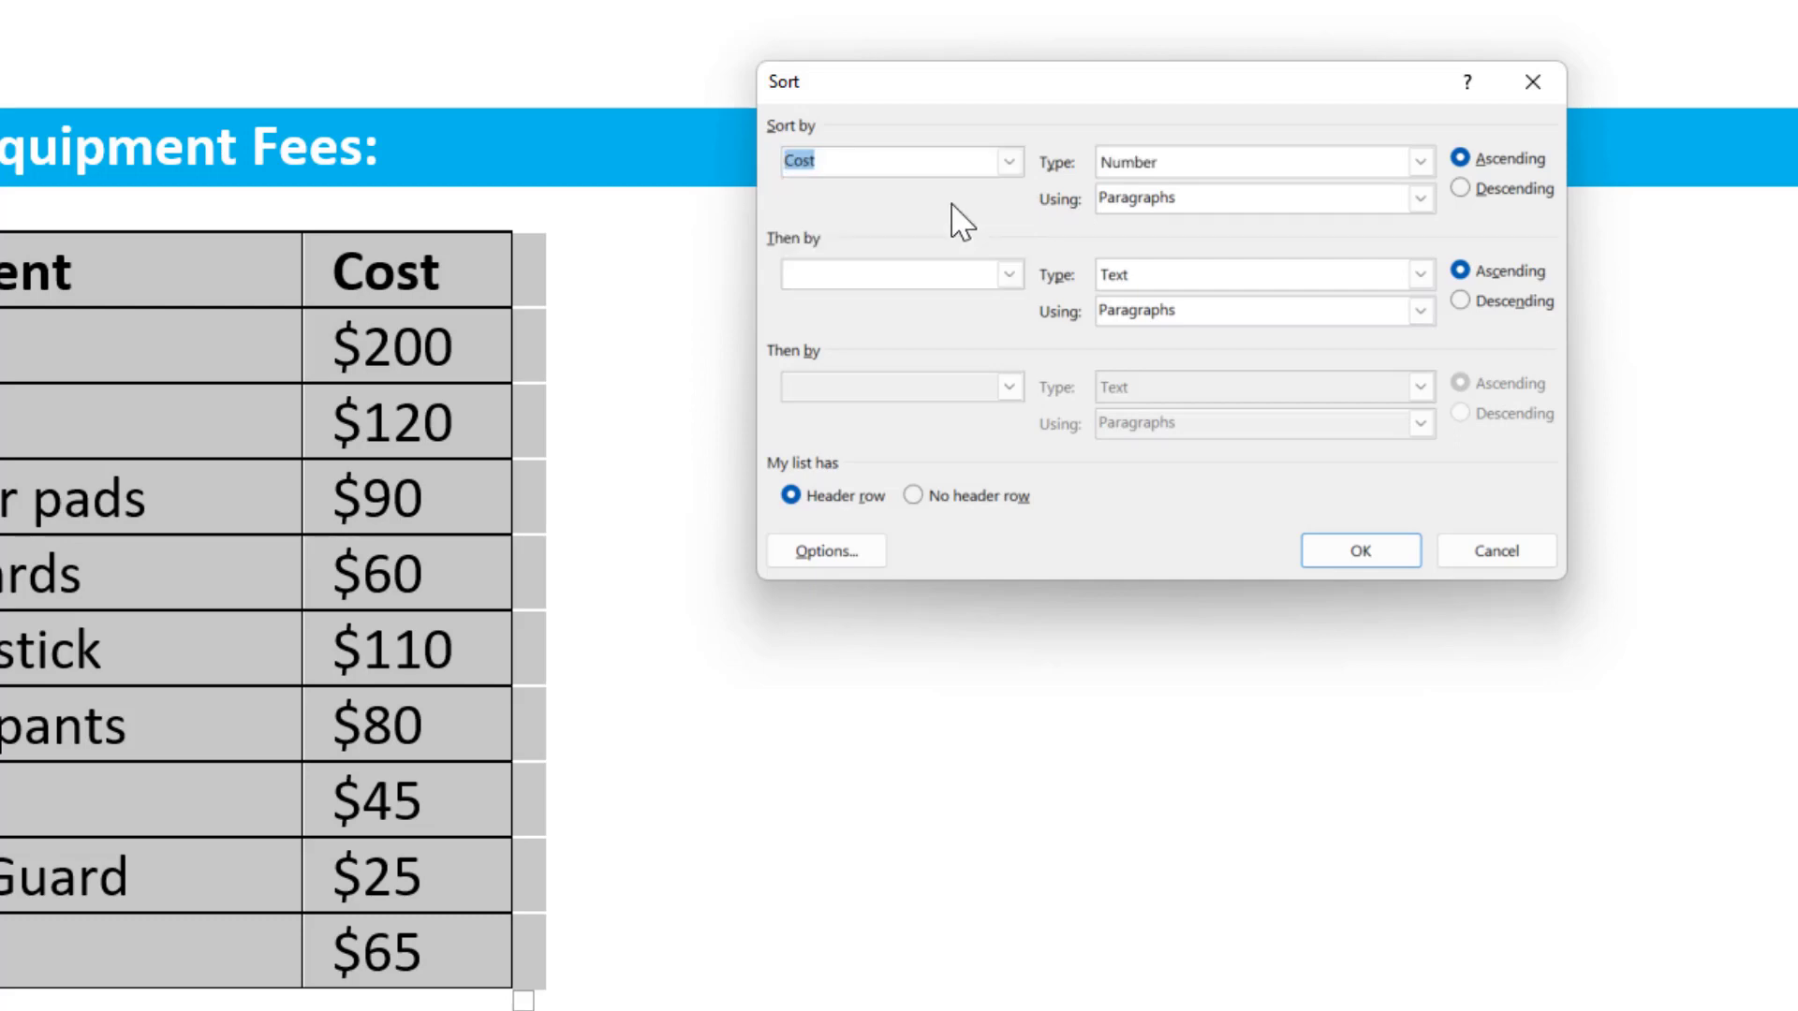
{"action": "left_click", "coordinate": [1463, 196]}
{"action": "left_click", "coordinate": [1354, 556]}
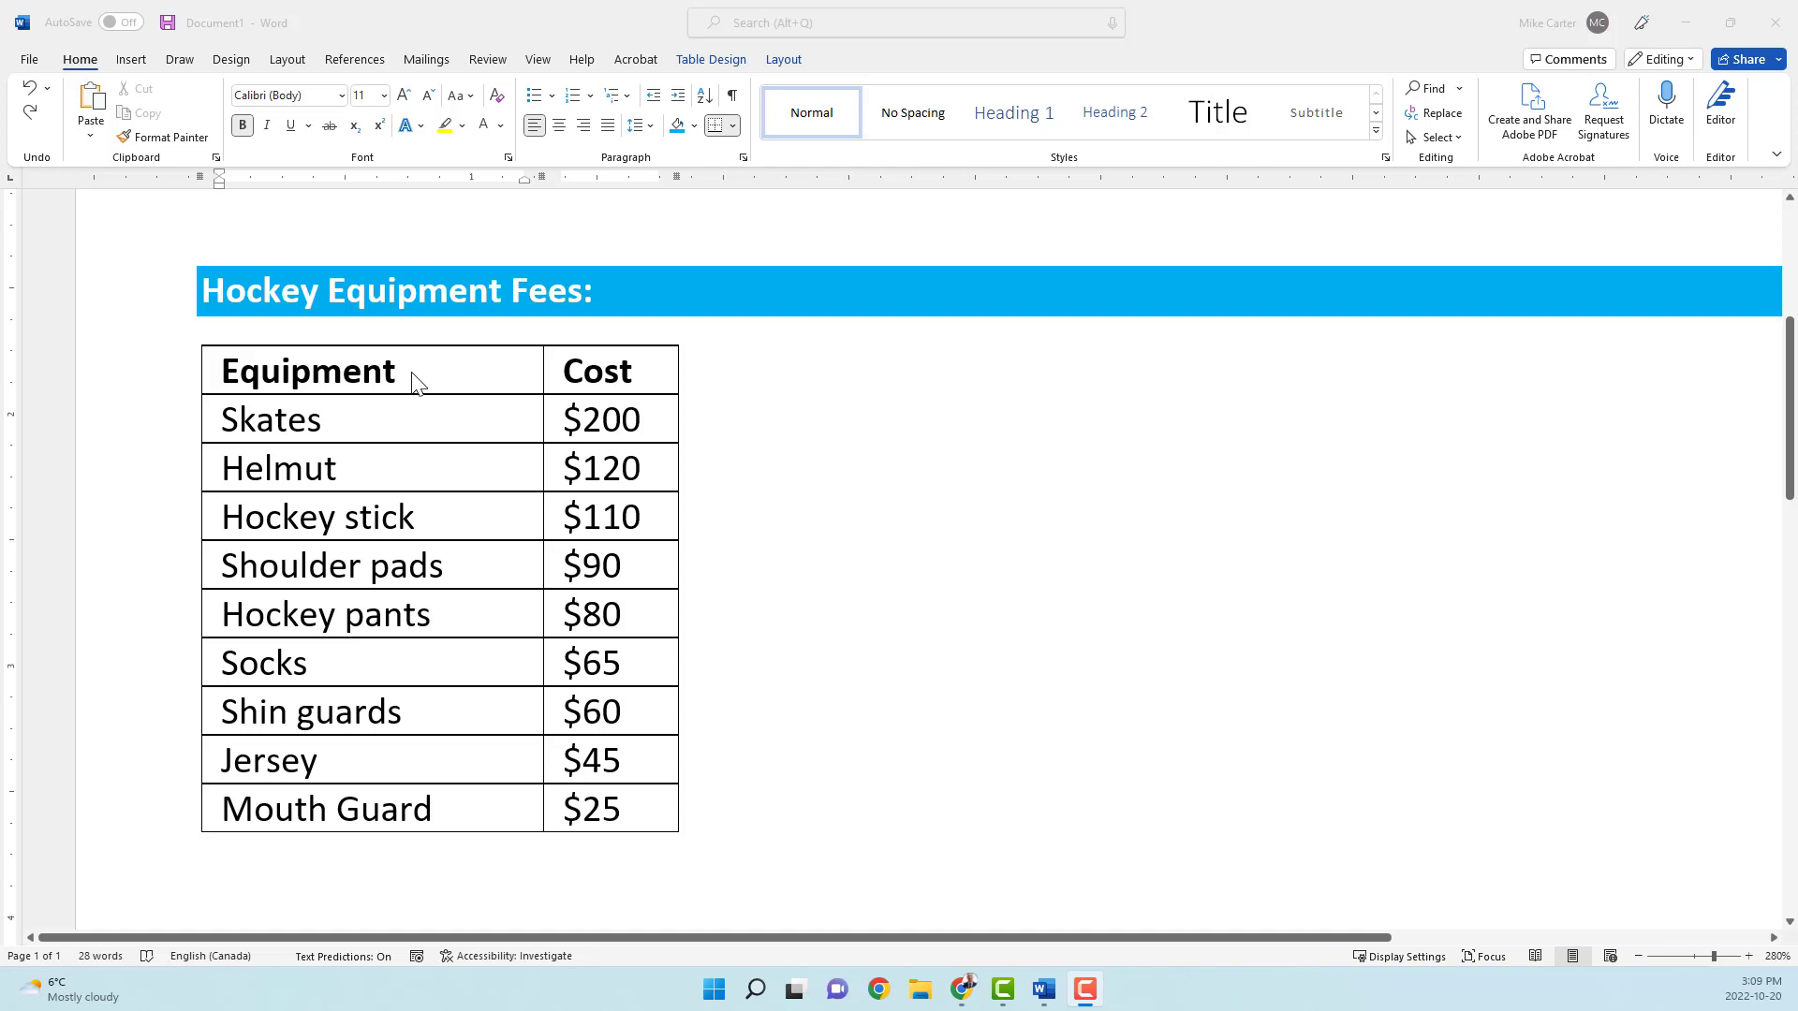
Step: Insert a column directly after Equipment and give it the heading Brand
{"action": "left_click", "coordinate": [412, 379]}
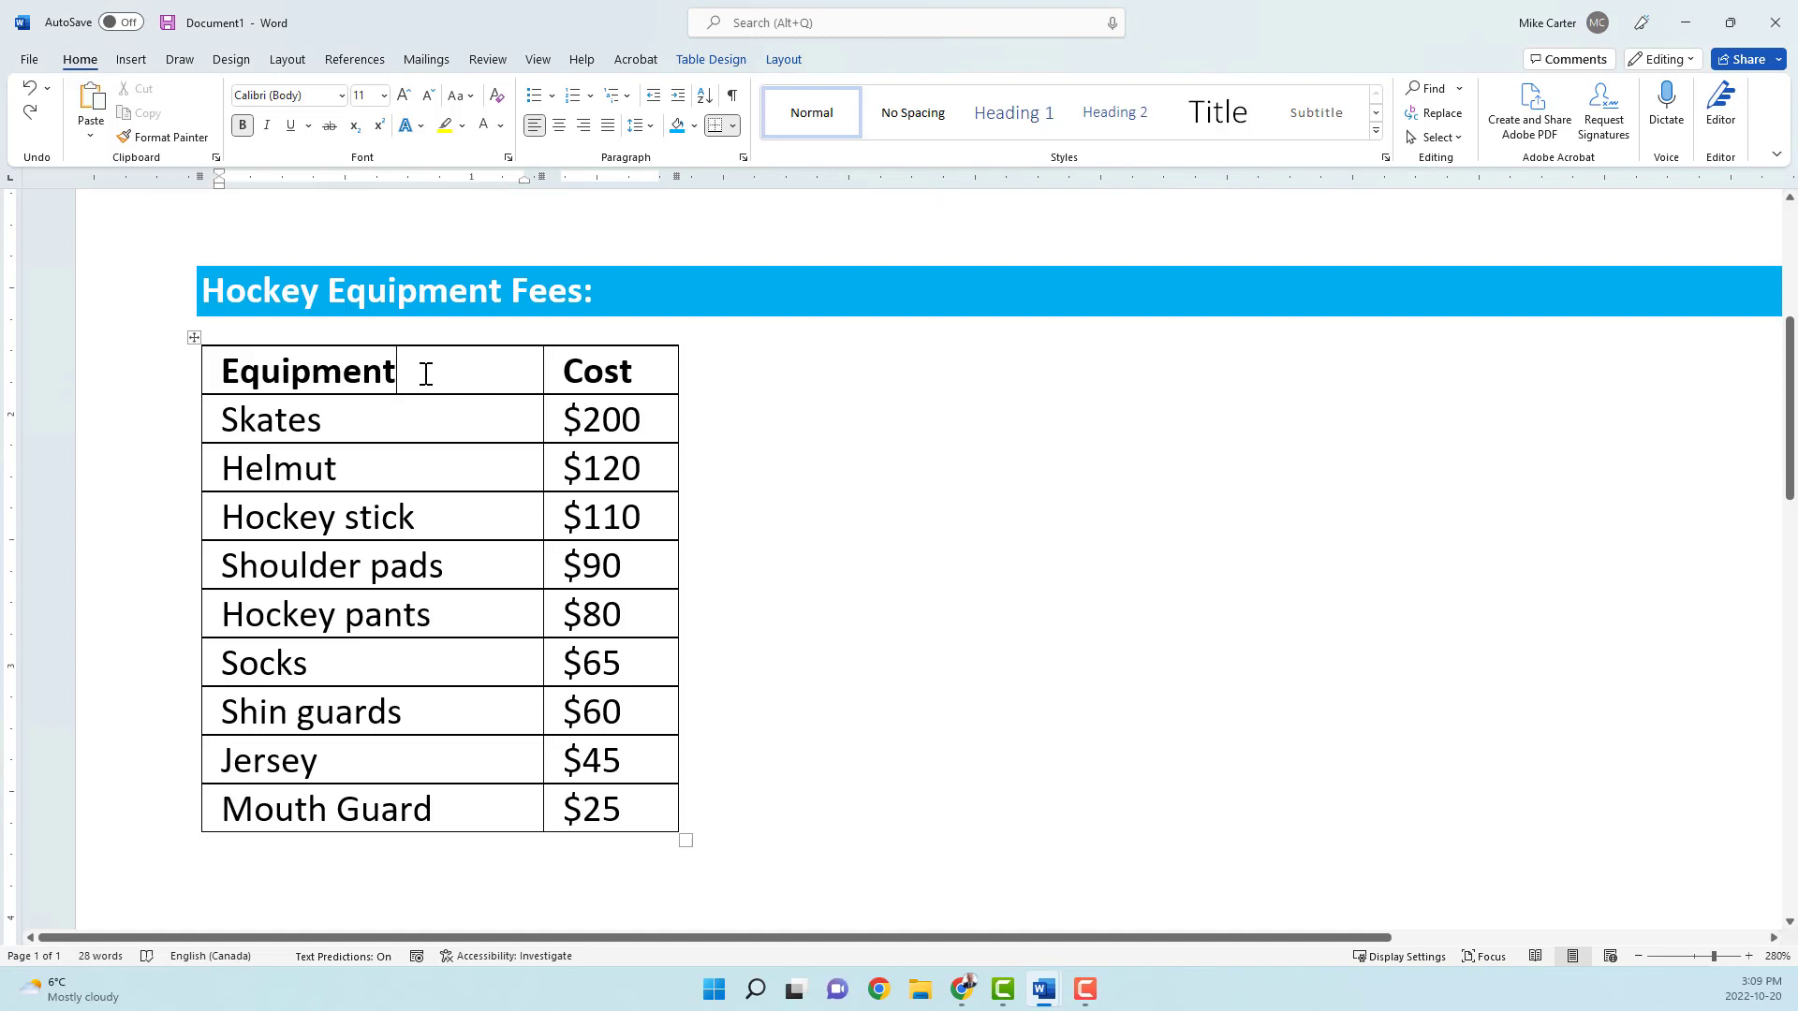
{"action": "left_click", "coordinate": [789, 62]}
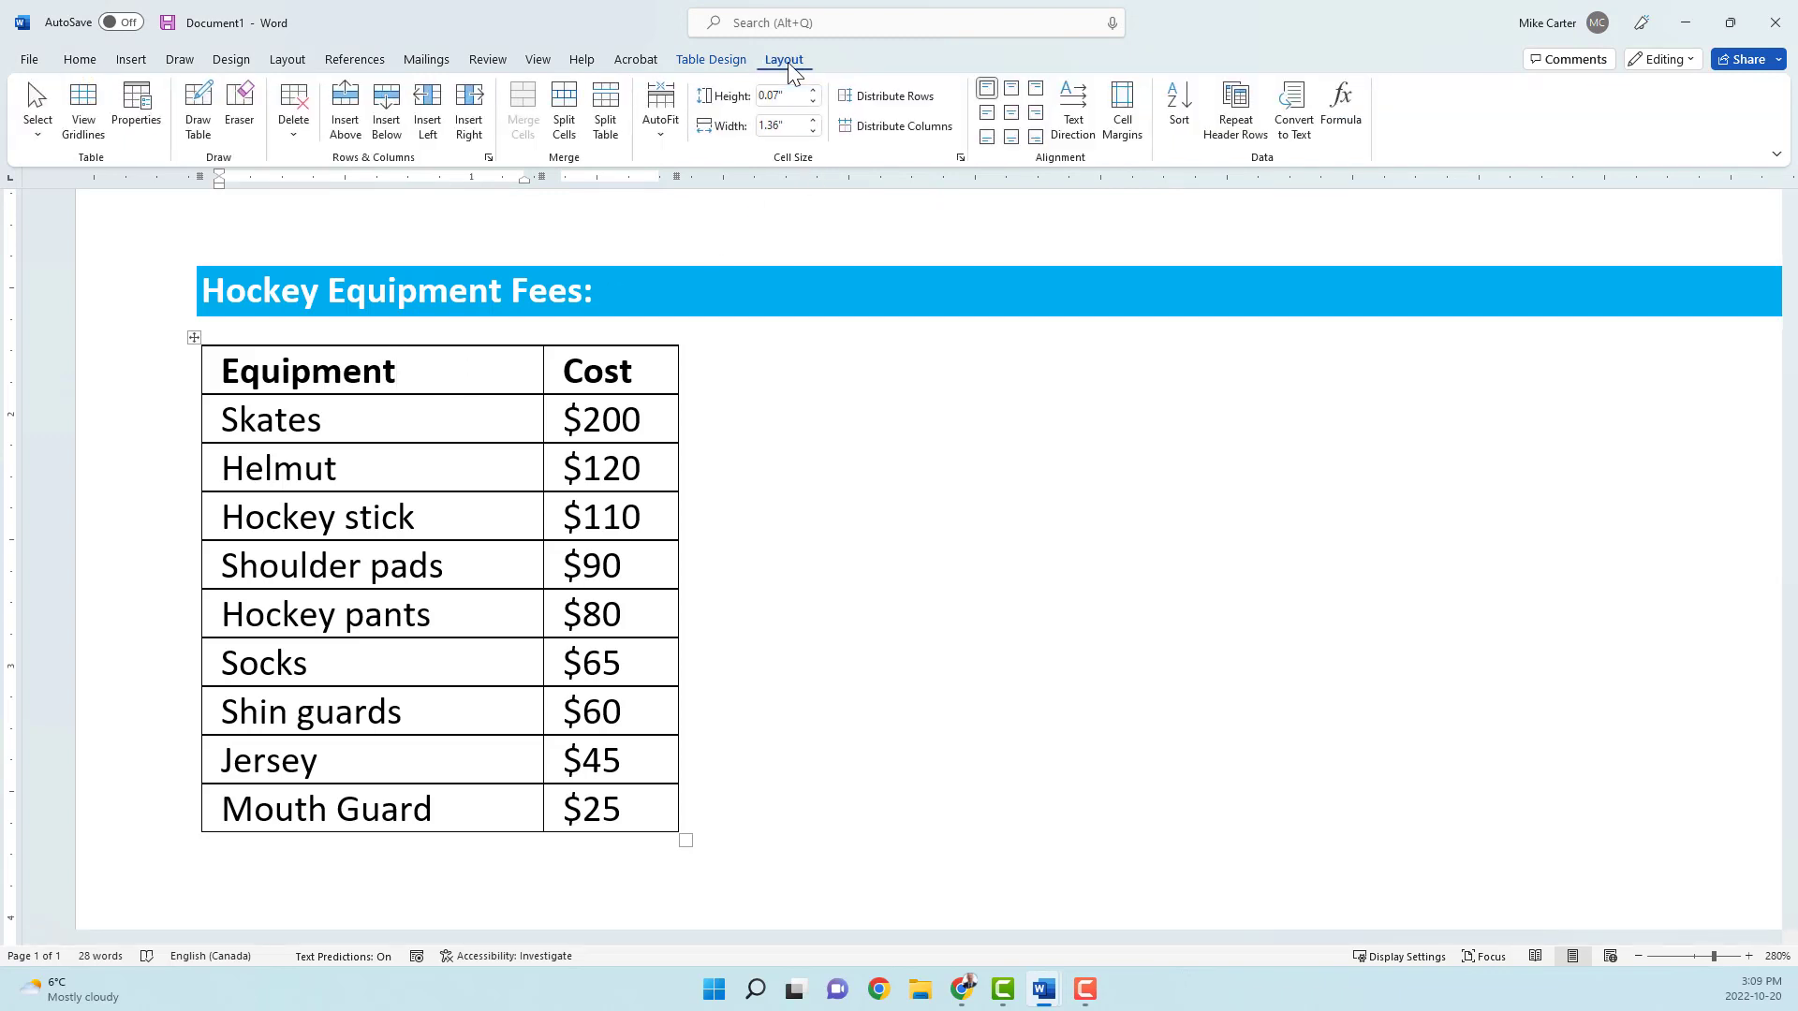
{"action": "left_click", "coordinate": [471, 131]}
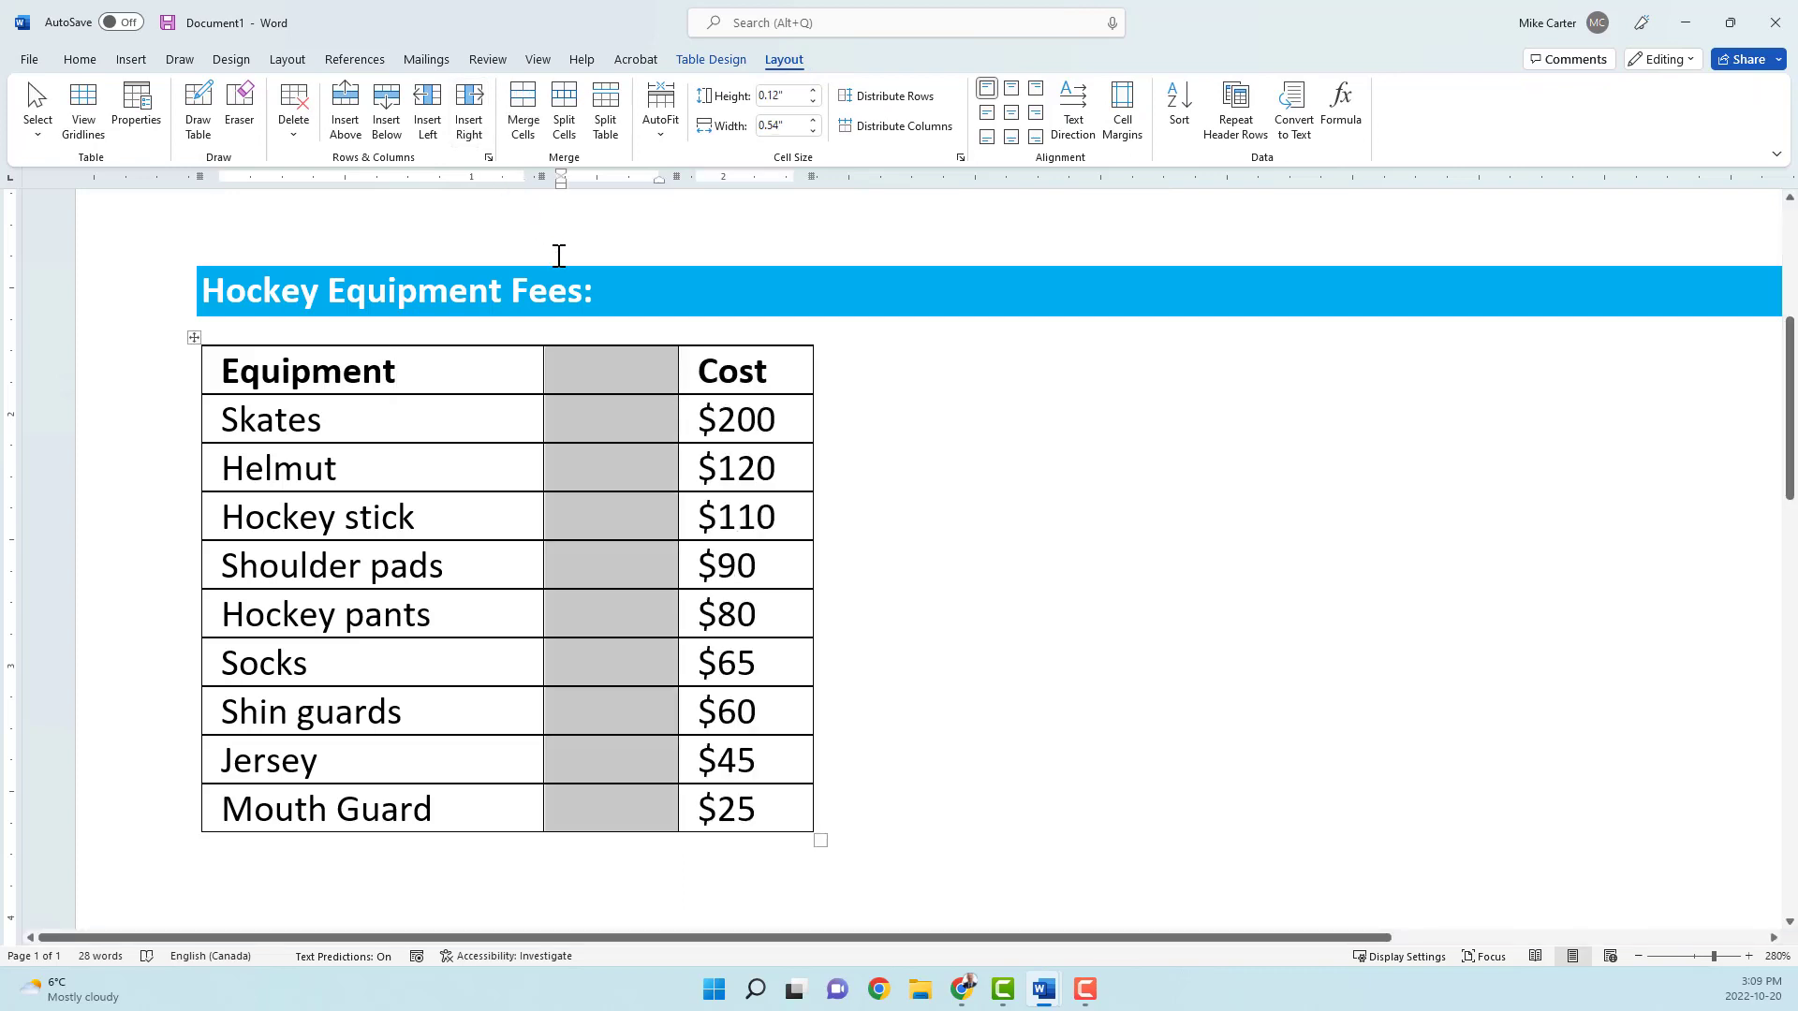
{"action": "left_click", "coordinate": [573, 371]}
{"action": "type", "text": "Brand"}
Step: Fill in the brands CCM for Skates, Bauer for Helmut and Sher-Wood for Hockey stick
{"action": "key", "text": "Down"}
{"action": "type", "text": "CCM"}
{"action": "key", "text": "Down"}
{"action": "type", "text": "Bauer"}
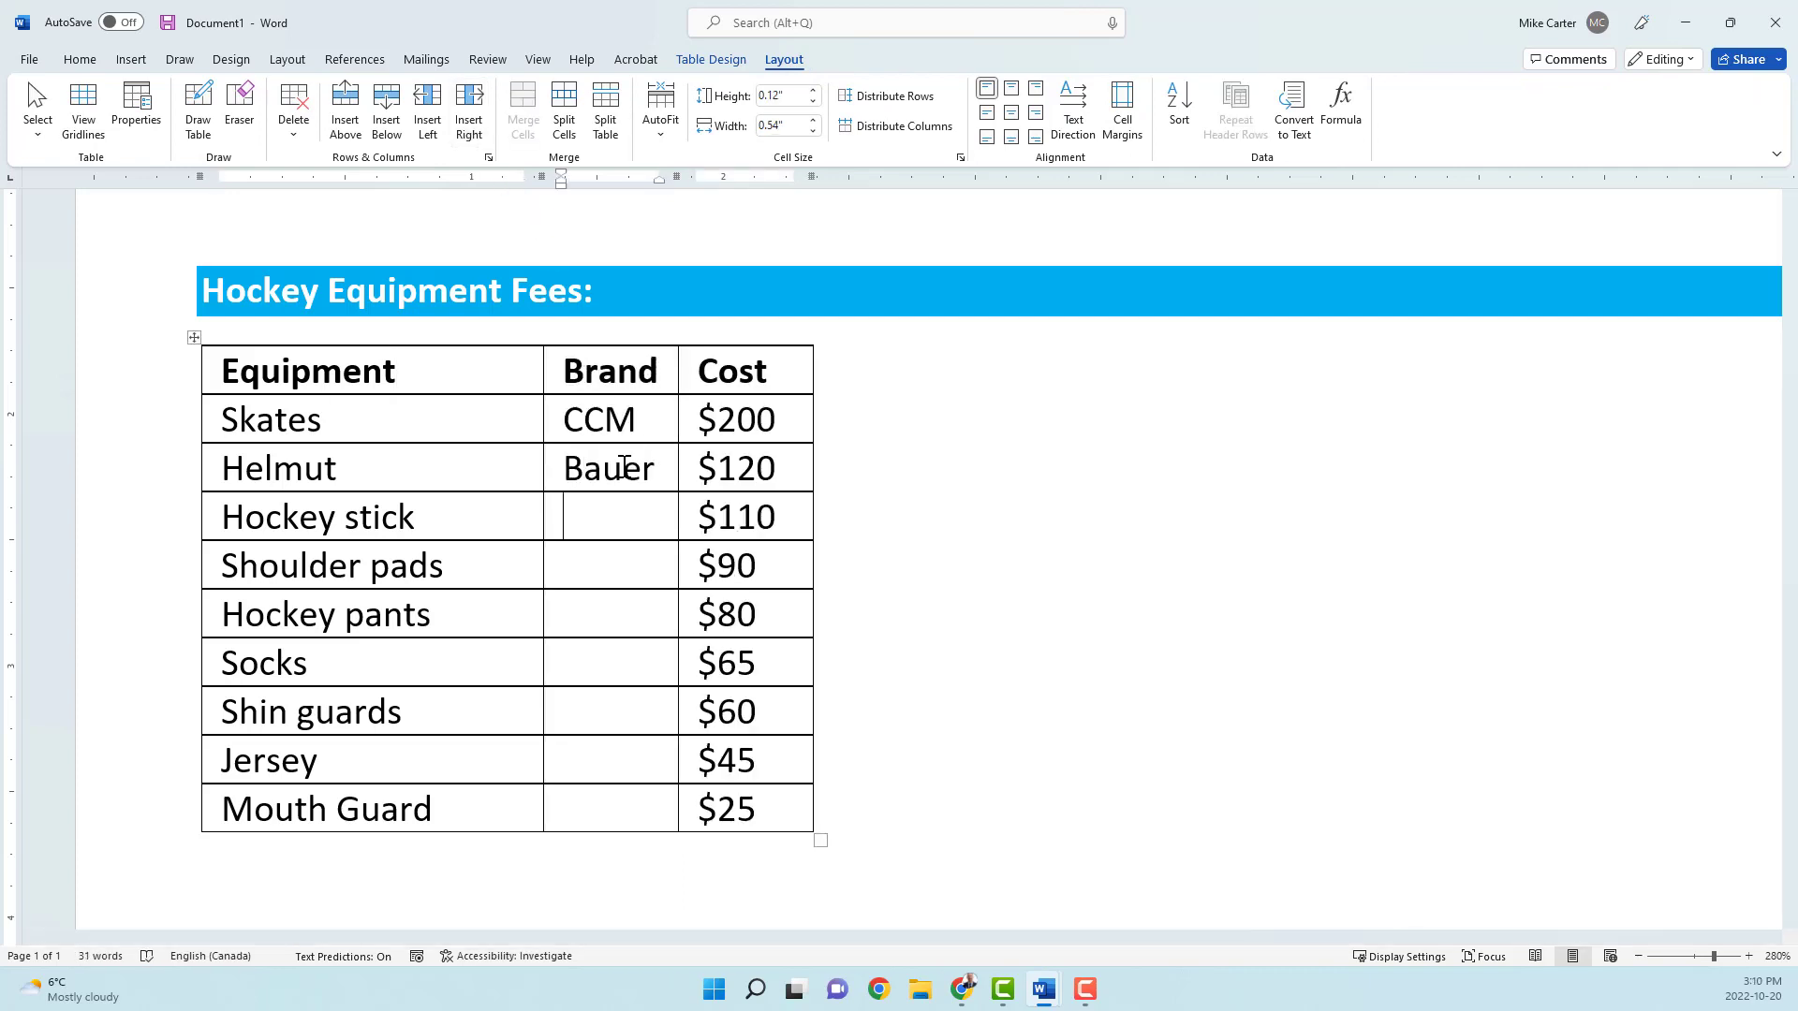
{"action": "key", "text": "Down"}
{"action": "type", "text": "Sher-Wood"}
Step: Fill in Bauer for Shoulder pads, Hockey pants and Mouth Guard, Easton for Socks and Shin guards, and CCM for Jersey in the Brand column
{"action": "key", "text": "Down"}
{"action": "type", "text": "Bauer"}
{"action": "key", "text": "Down"}
{"action": "type", "text": "Bauer"}
{"action": "key", "text": "Down"}
{"action": "type", "text": "Easton"}
{"action": "key", "text": "Down"}
{"action": "type", "text": "Easton"}
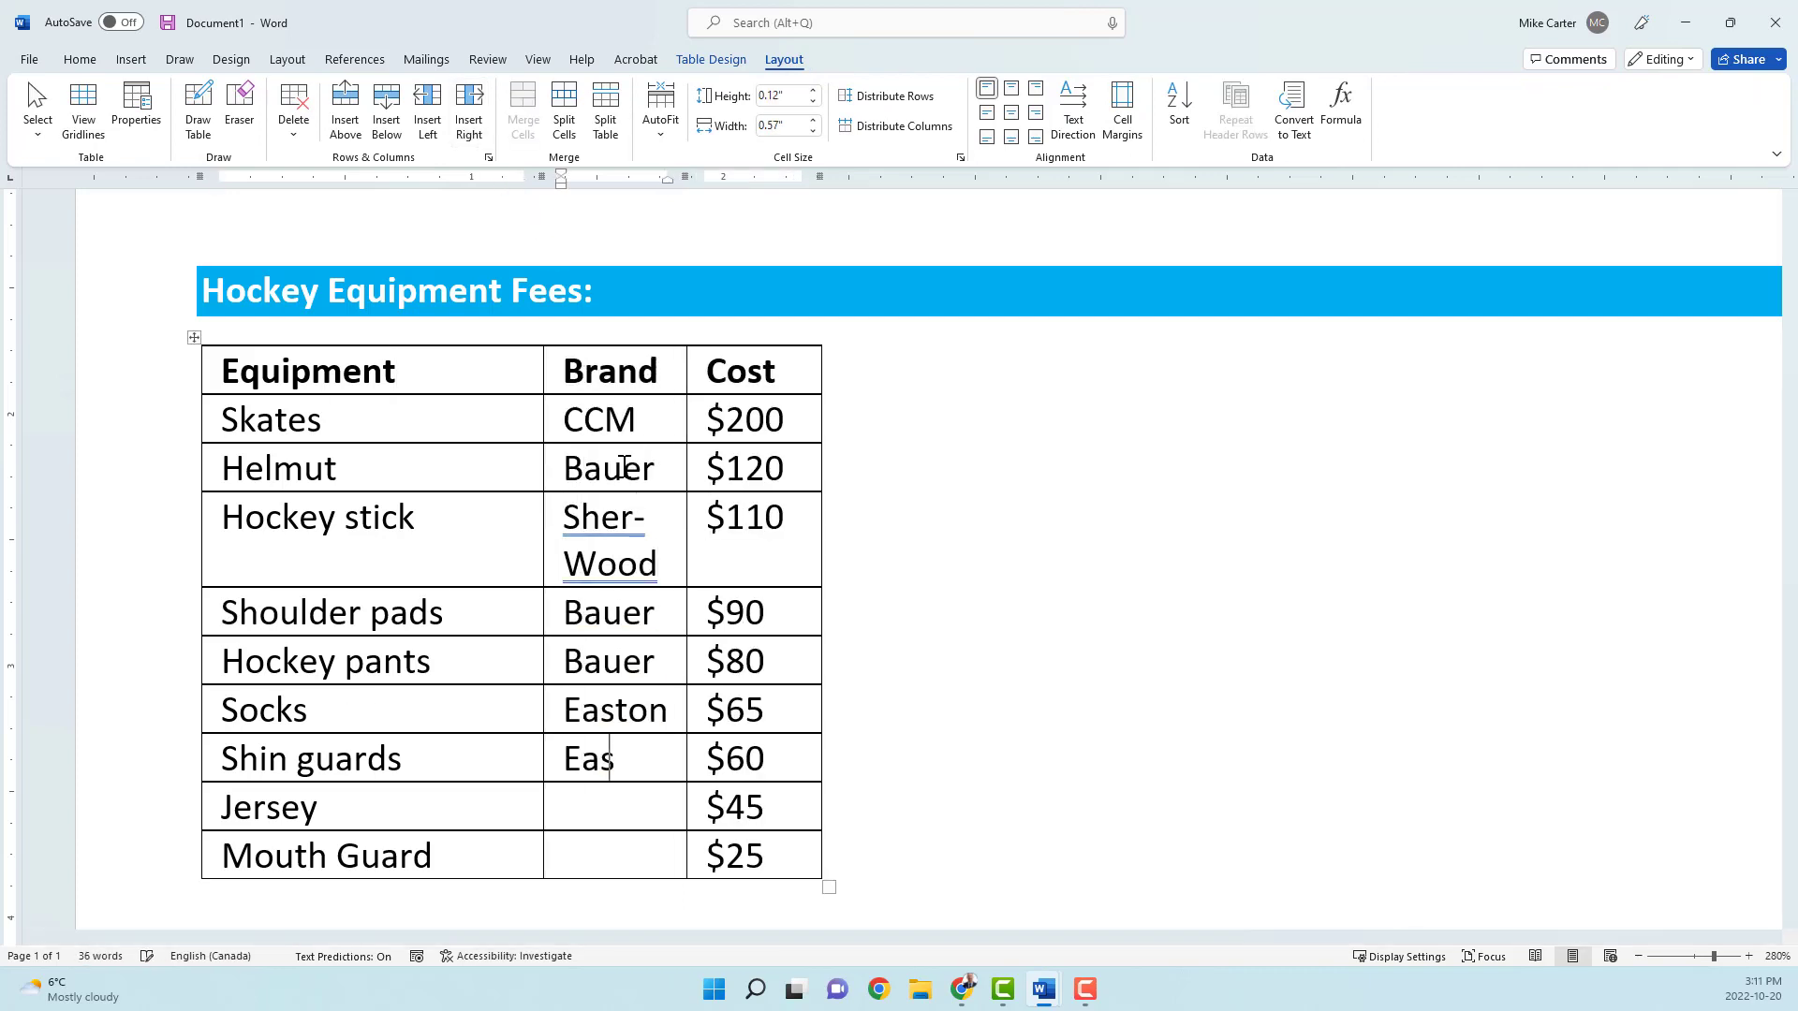
{"action": "key", "text": "Down"}
{"action": "type", "text": "CCM"}
{"action": "key", "text": "Down"}
{"action": "type", "text": "Bauer"}
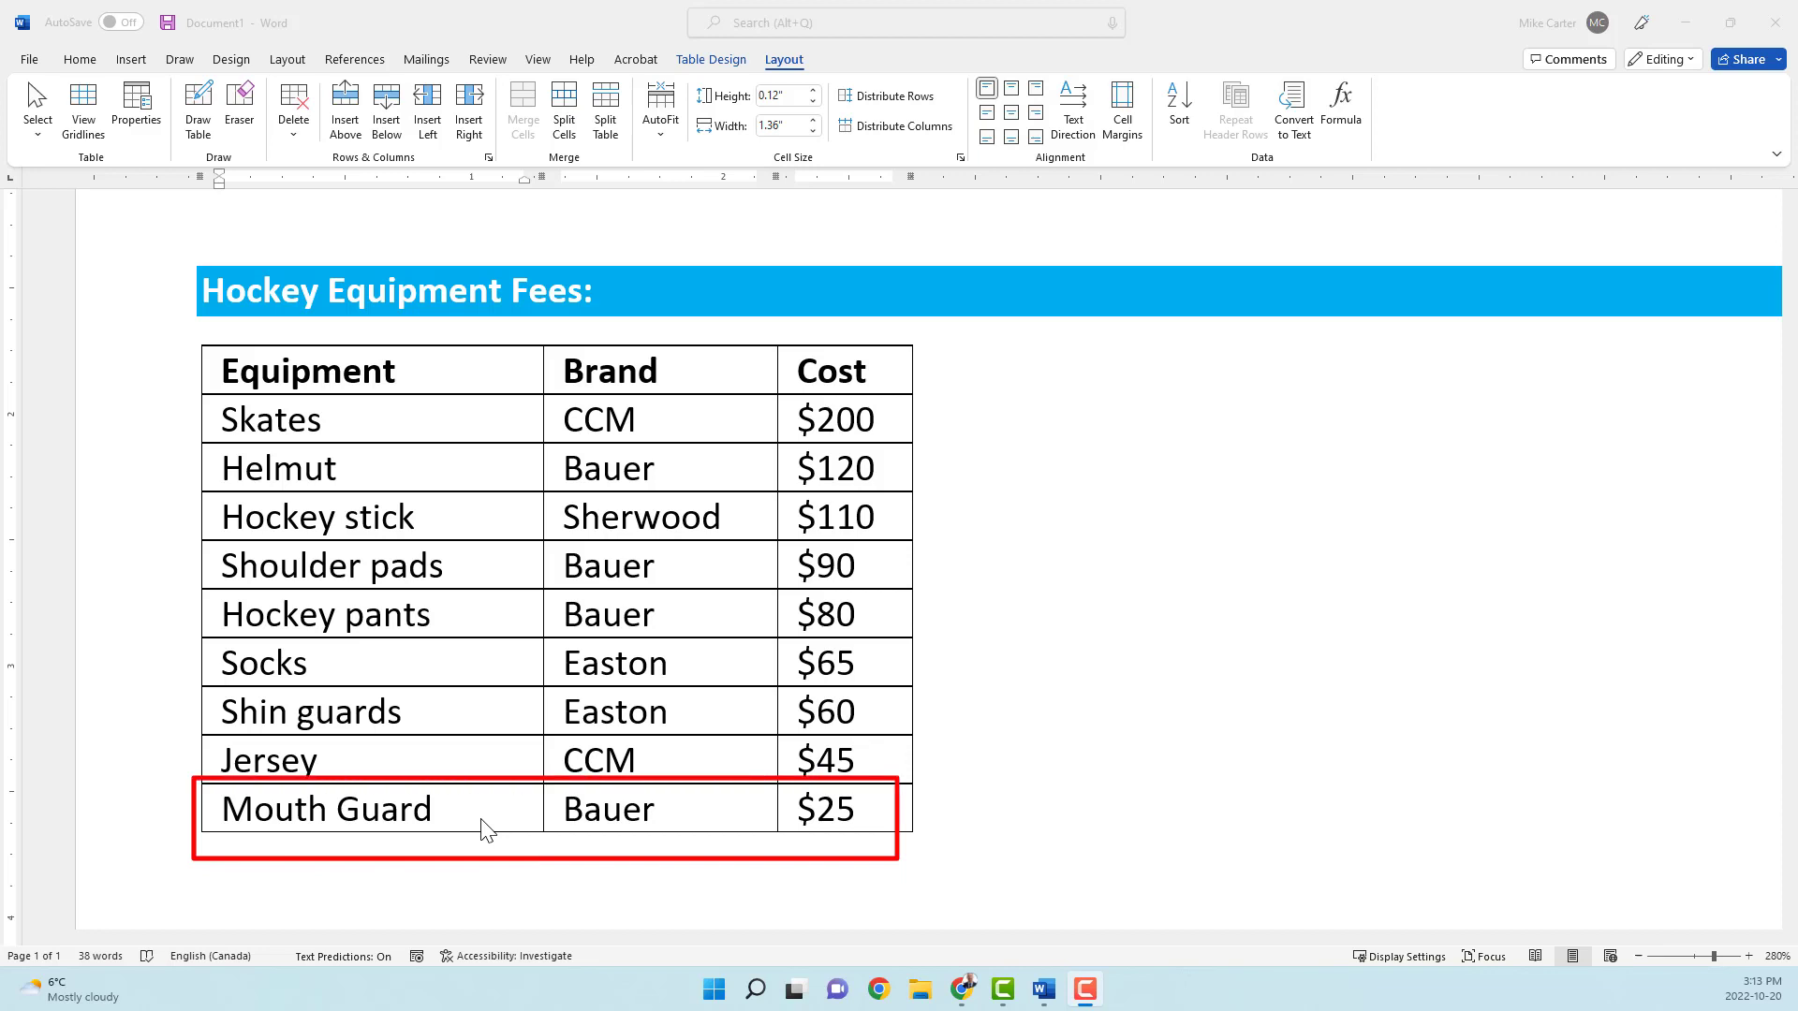
Step: Delete the Mouth Guard row from the end of the table
{"action": "left_click", "coordinate": [501, 816]}
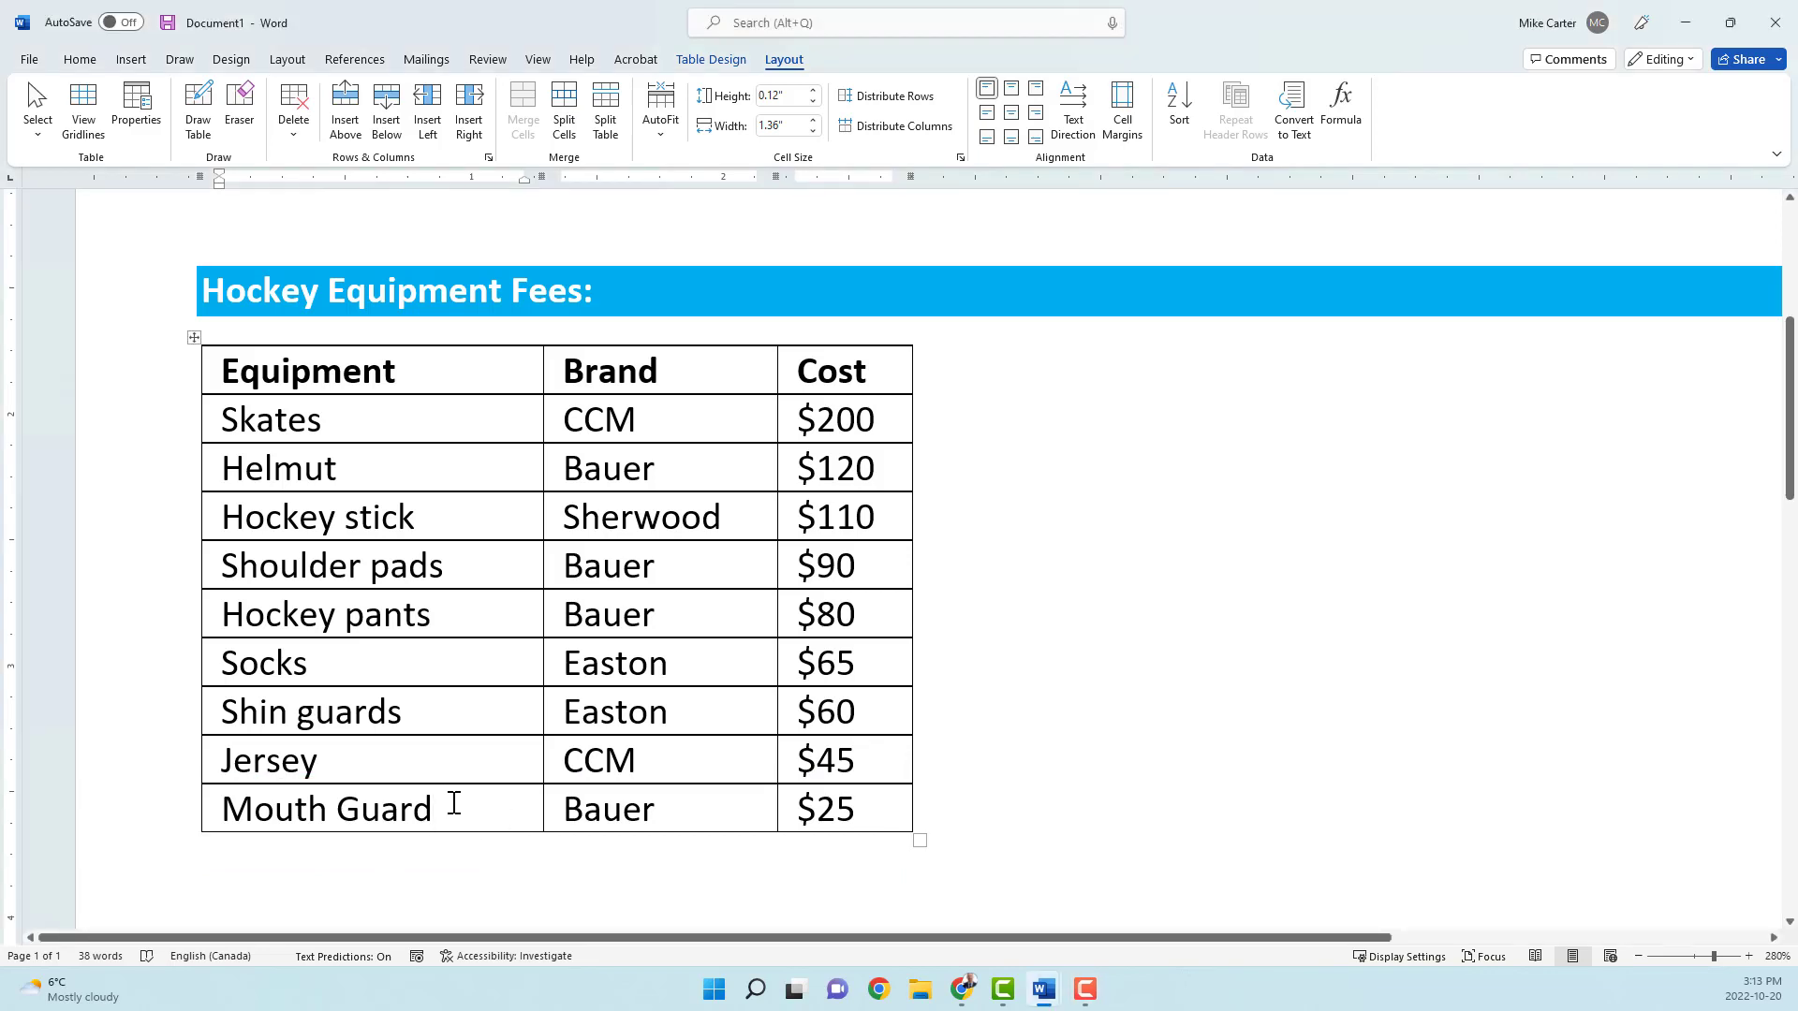
{"action": "left_click", "coordinate": [295, 138]}
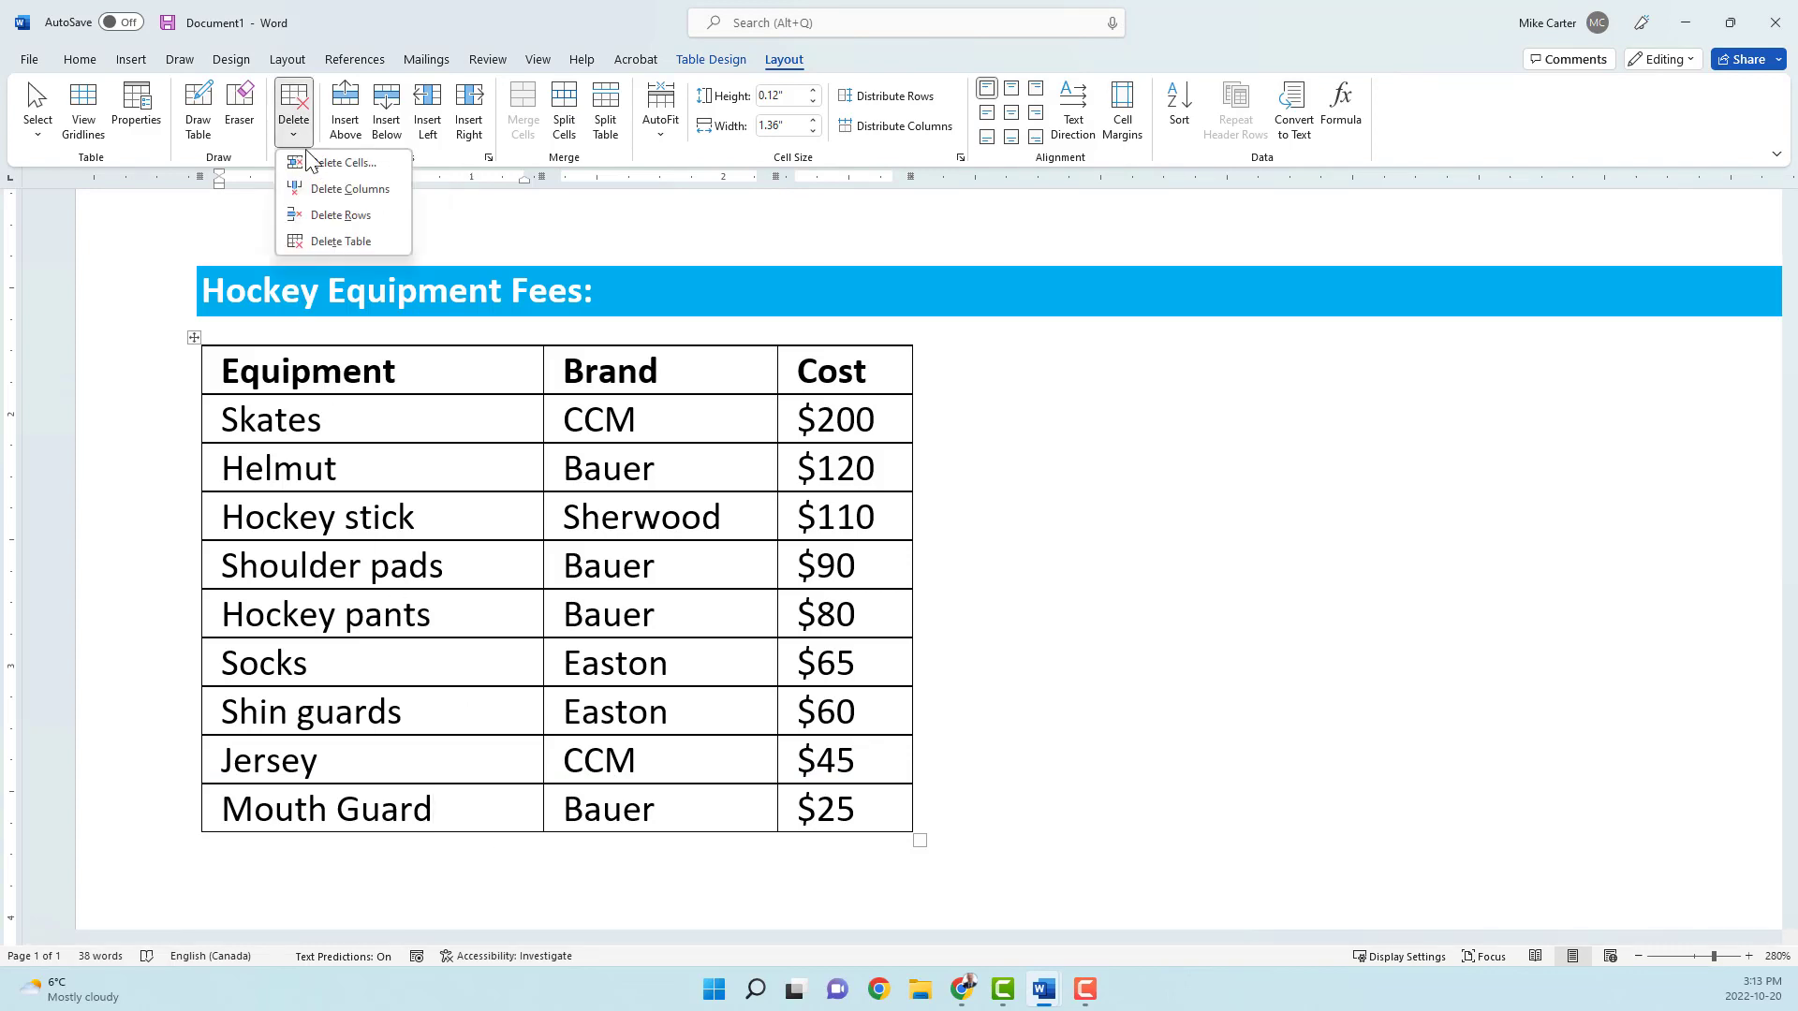
{"action": "left_click", "coordinate": [394, 218]}
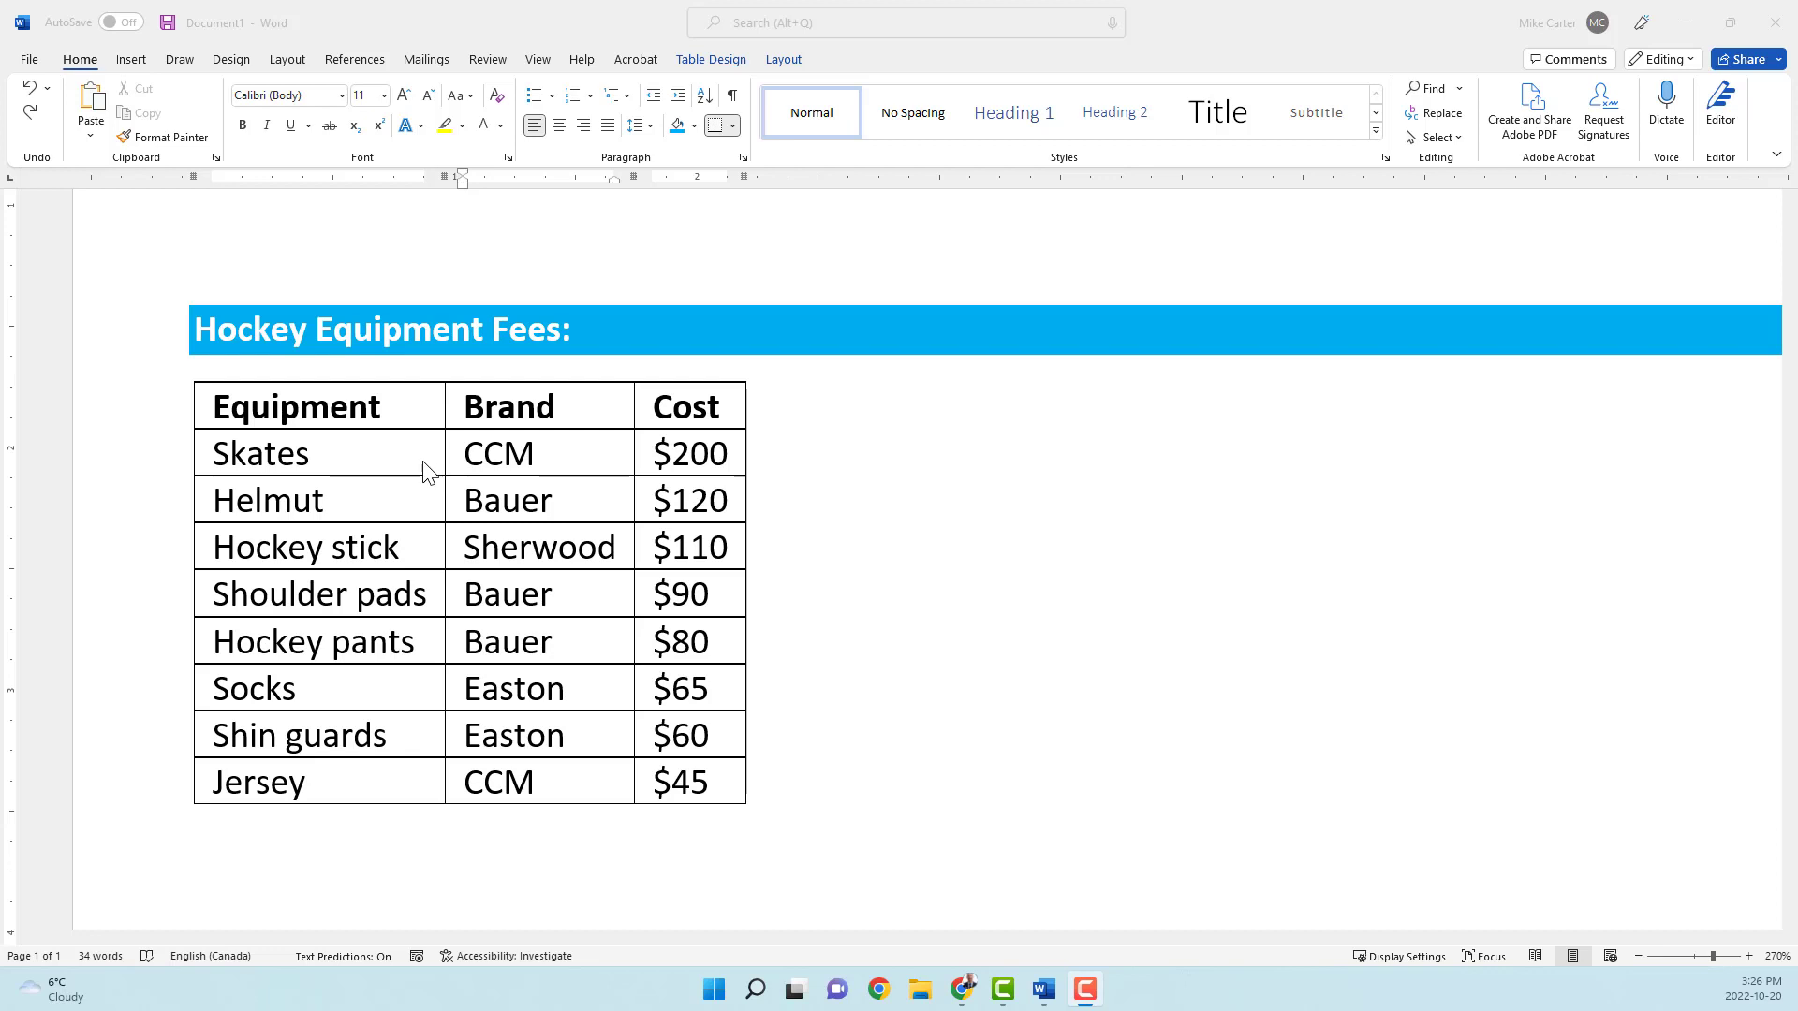
Step: Apply the Grid Table 4 - Accent 5 style to the equipment table
{"action": "left_click", "coordinate": [410, 456]}
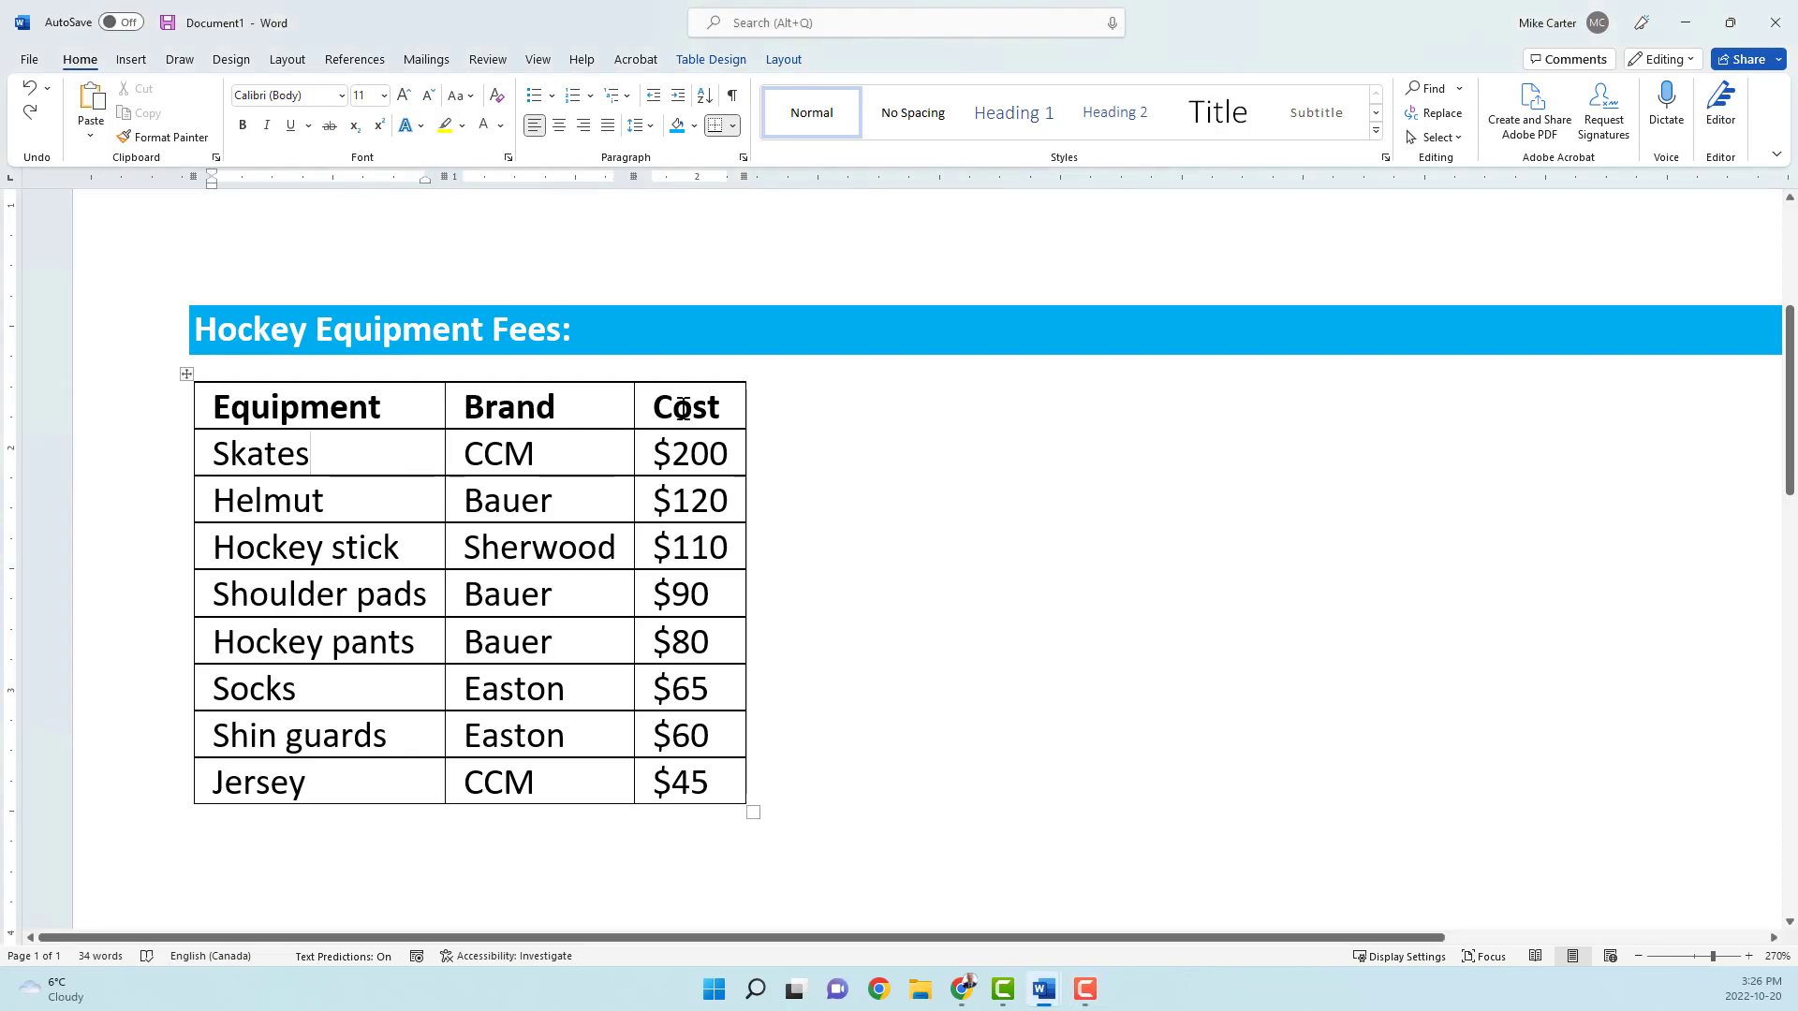
{"action": "left_click", "coordinate": [733, 58]}
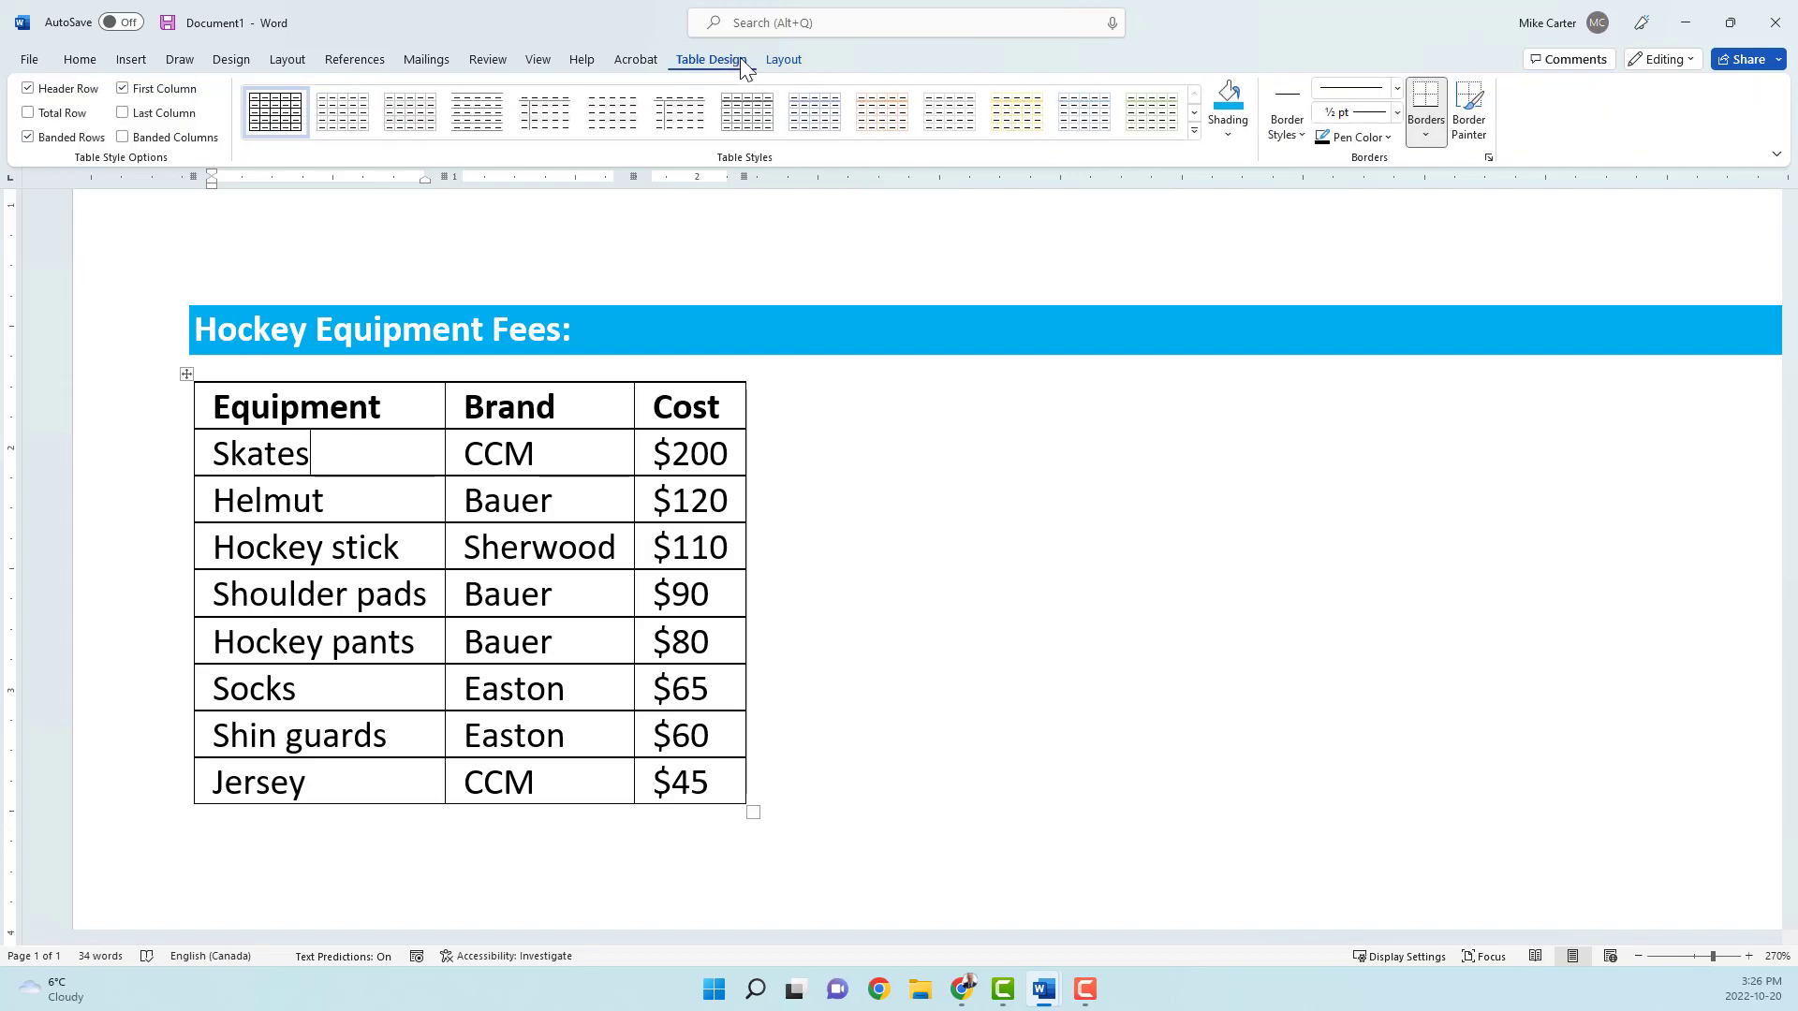
{"action": "left_click", "coordinate": [1194, 134]}
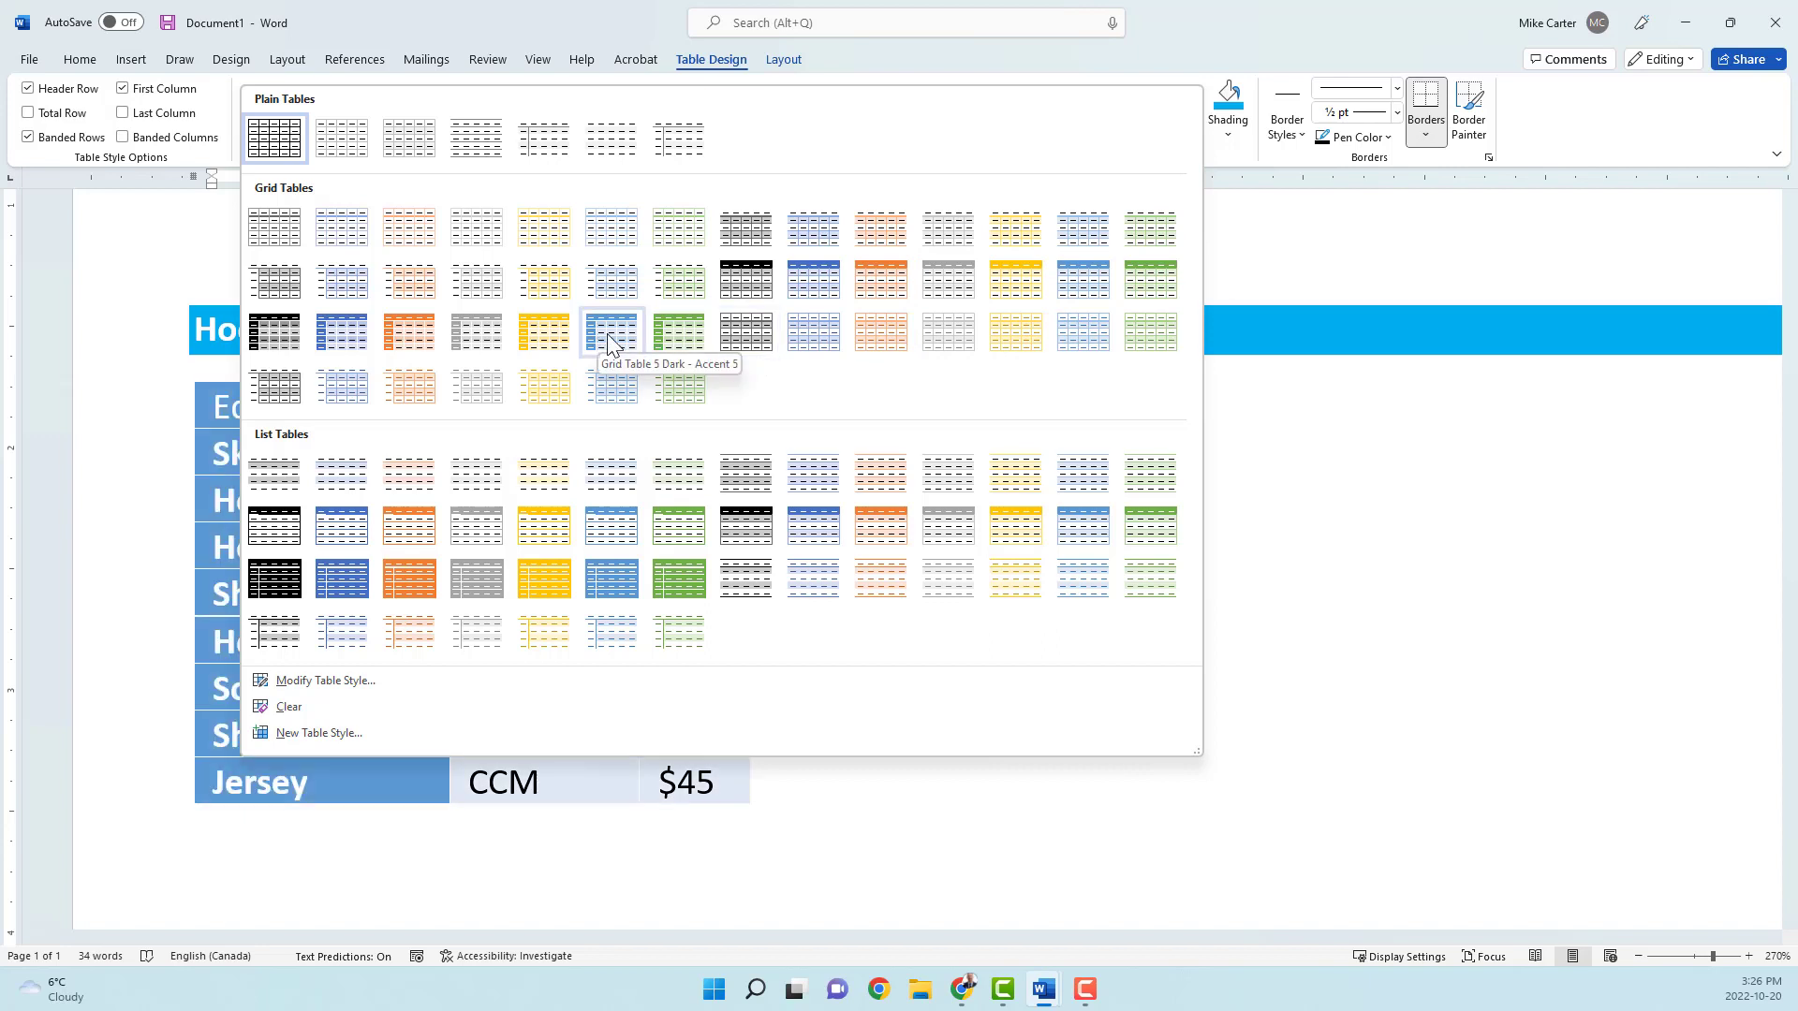
{"action": "left_click", "coordinate": [1080, 279]}
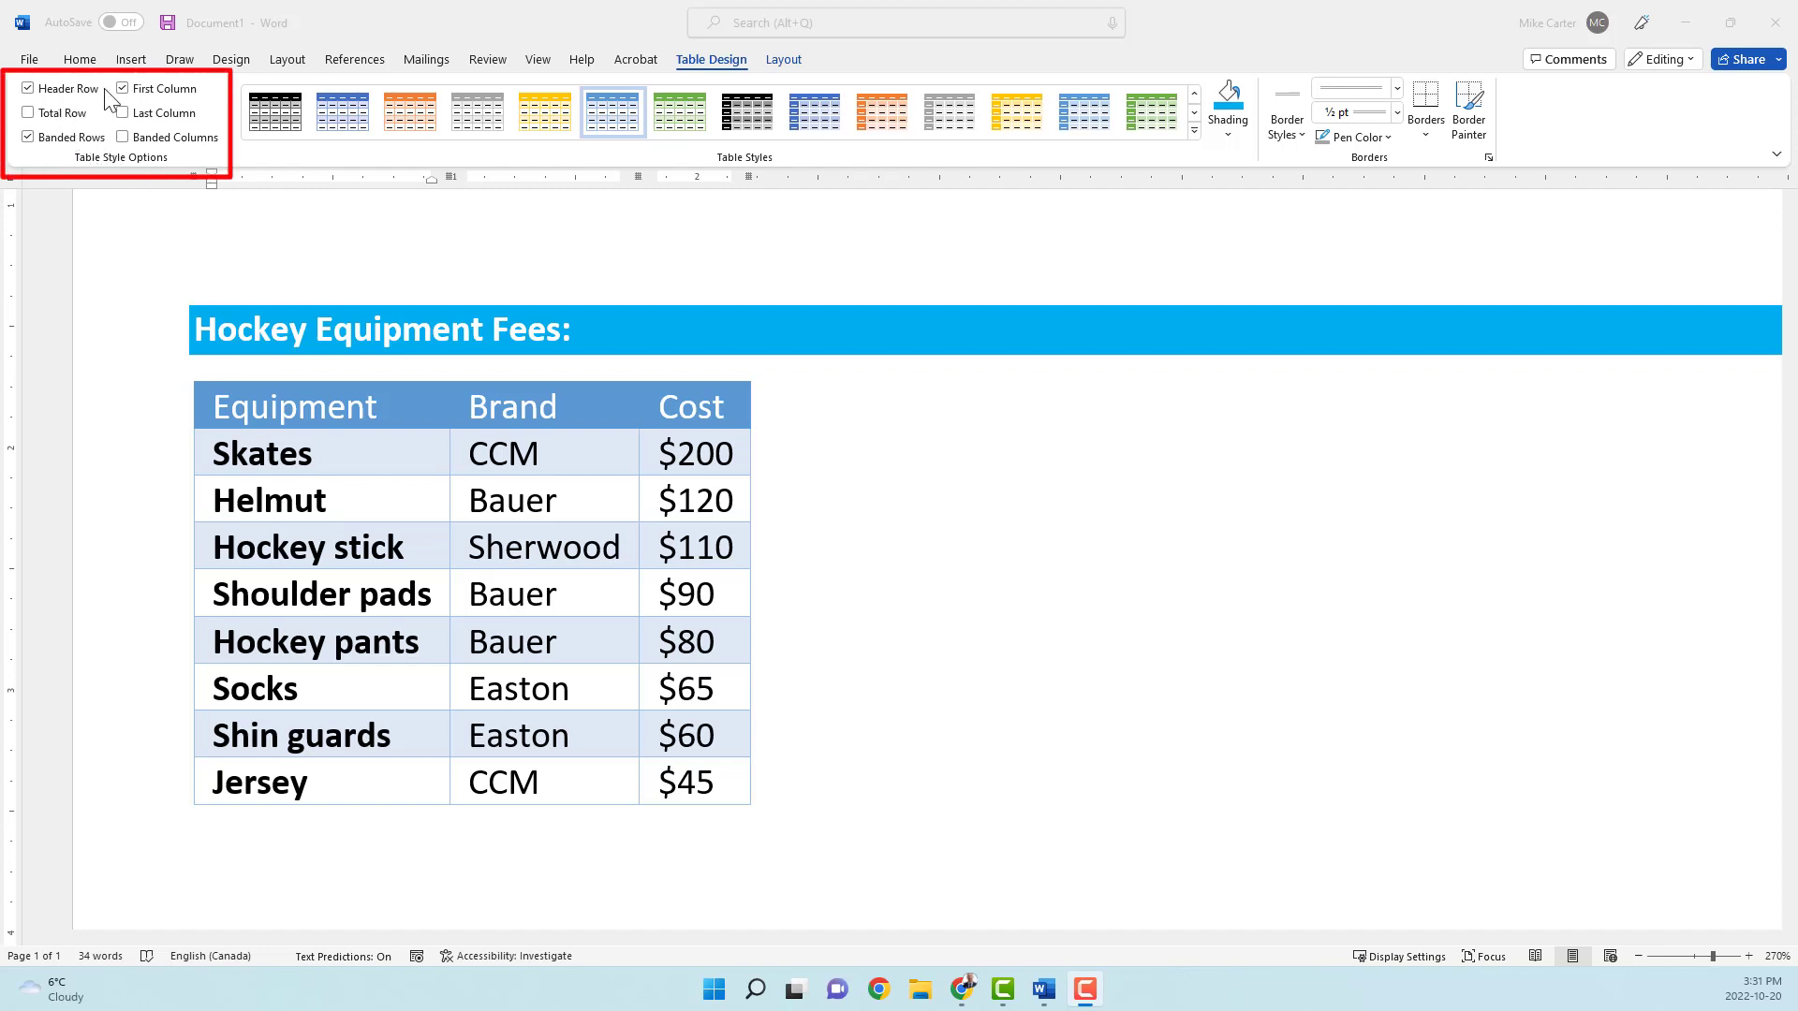
Step: Turn off the special First Column formatting in the table's style options
{"action": "left_click", "coordinate": [163, 91]}
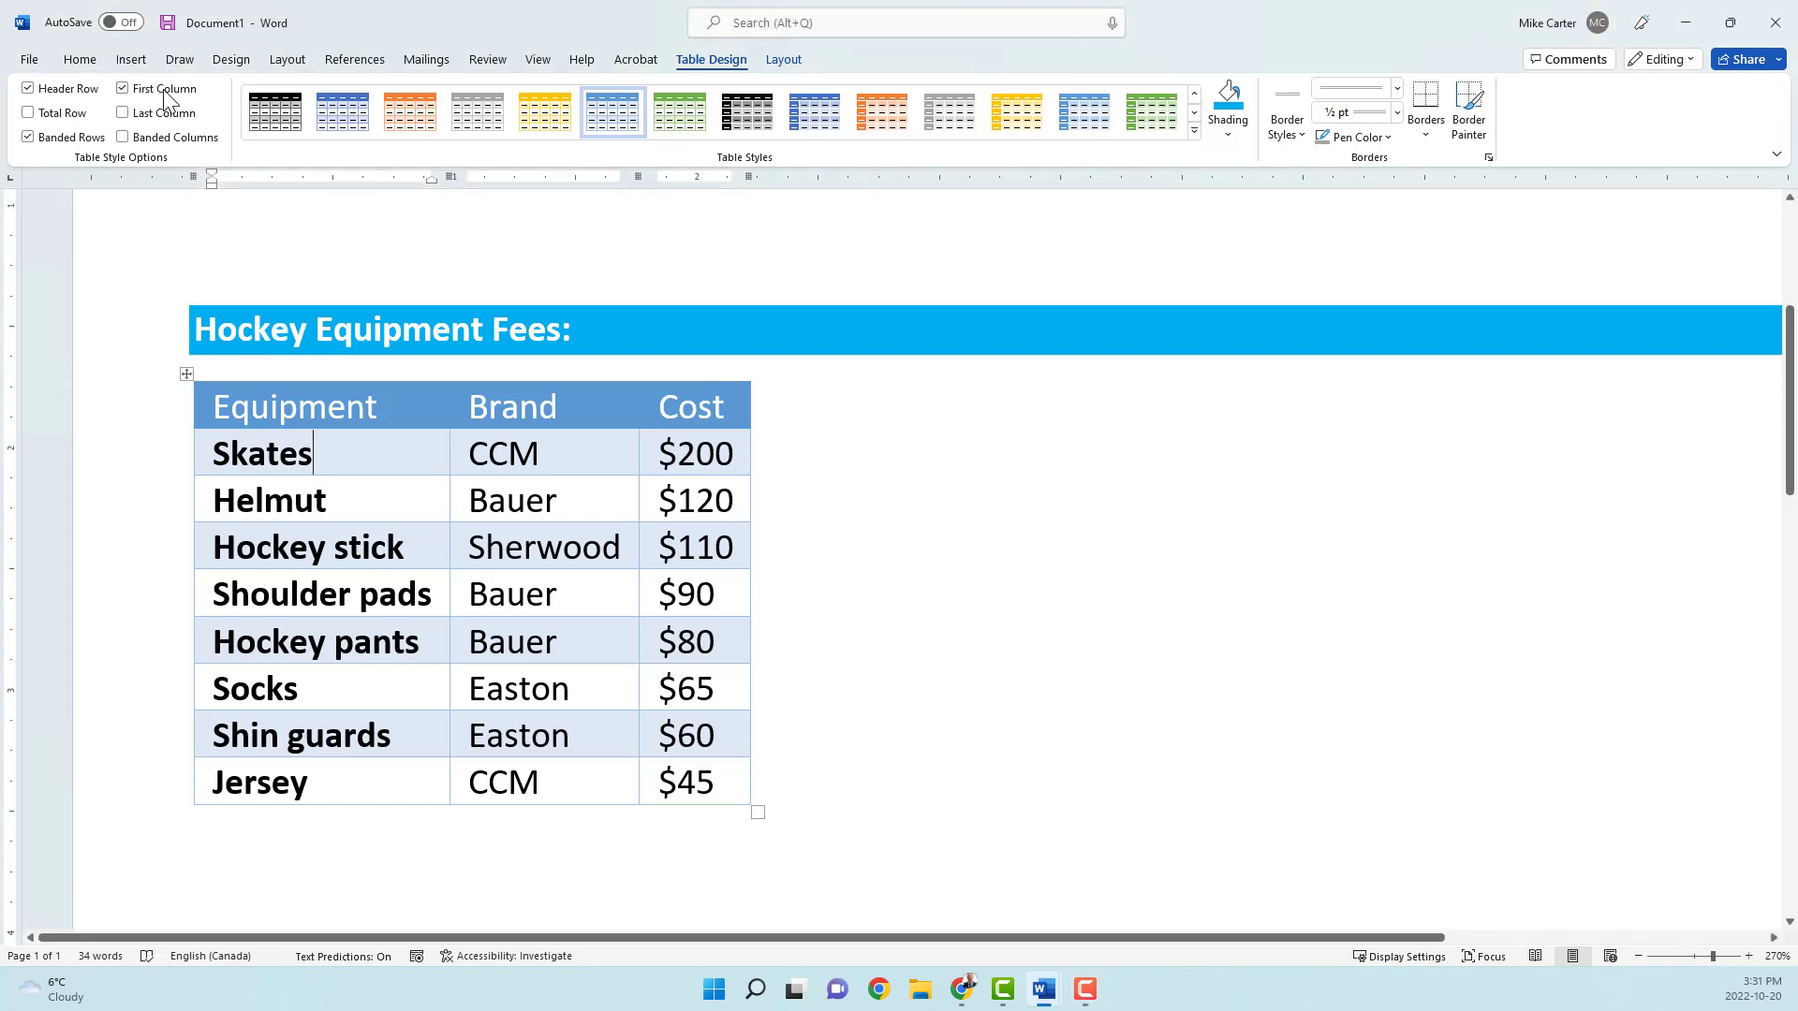
{"action": "left_click", "coordinate": [128, 97]}
Step: Try the table without its Header Row and Banded Rows formatting, restoring each option after viewing it
{"action": "left_click", "coordinate": [29, 91]}
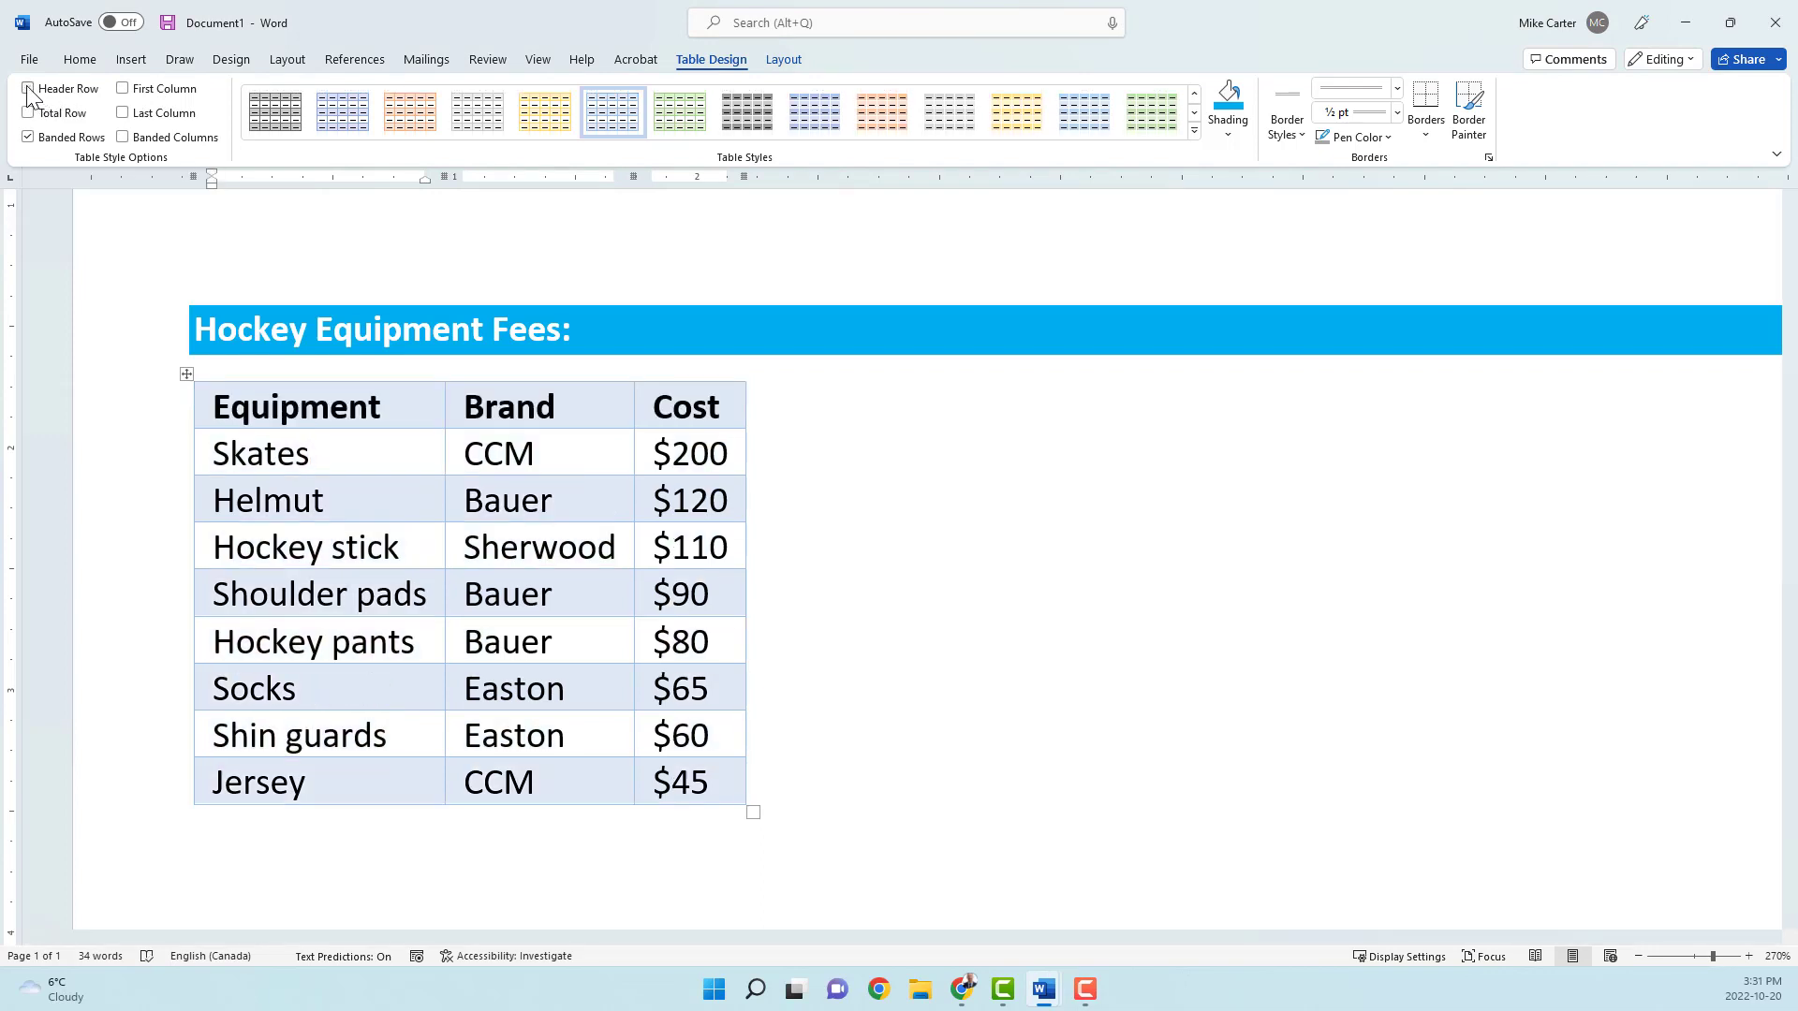
{"action": "left_click", "coordinate": [28, 88]}
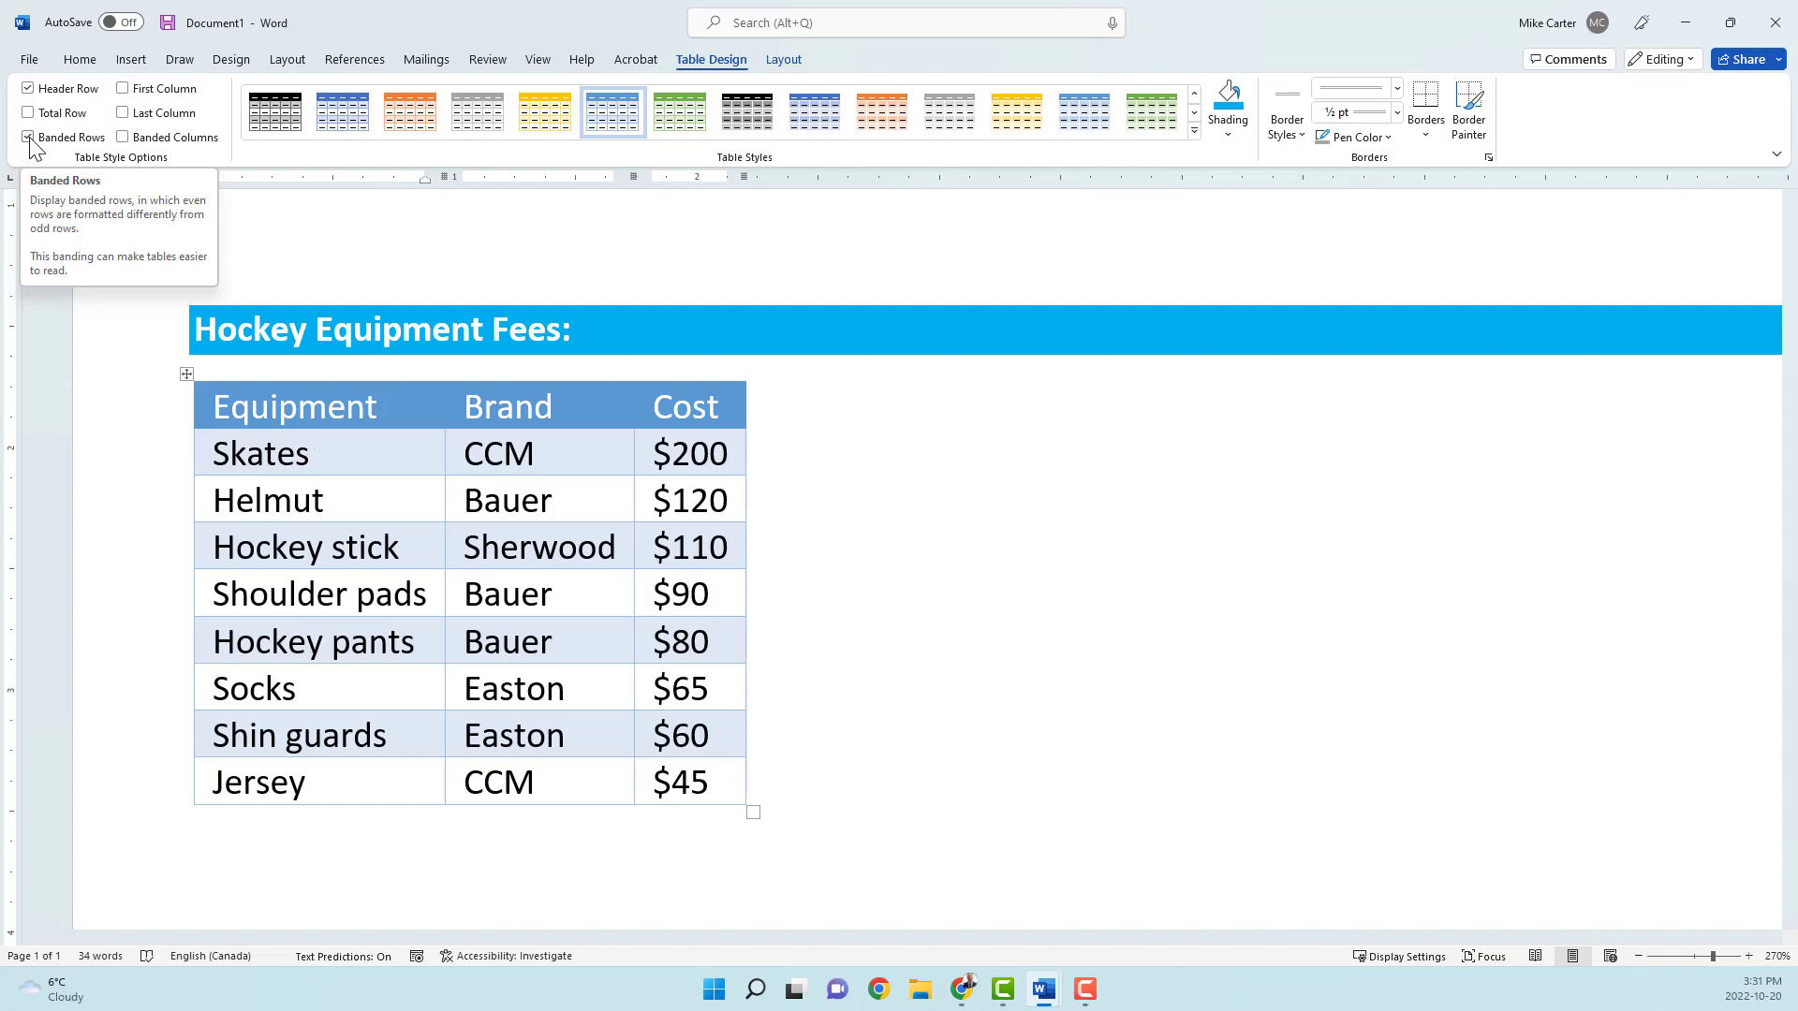
{"action": "left_click", "coordinate": [29, 139]}
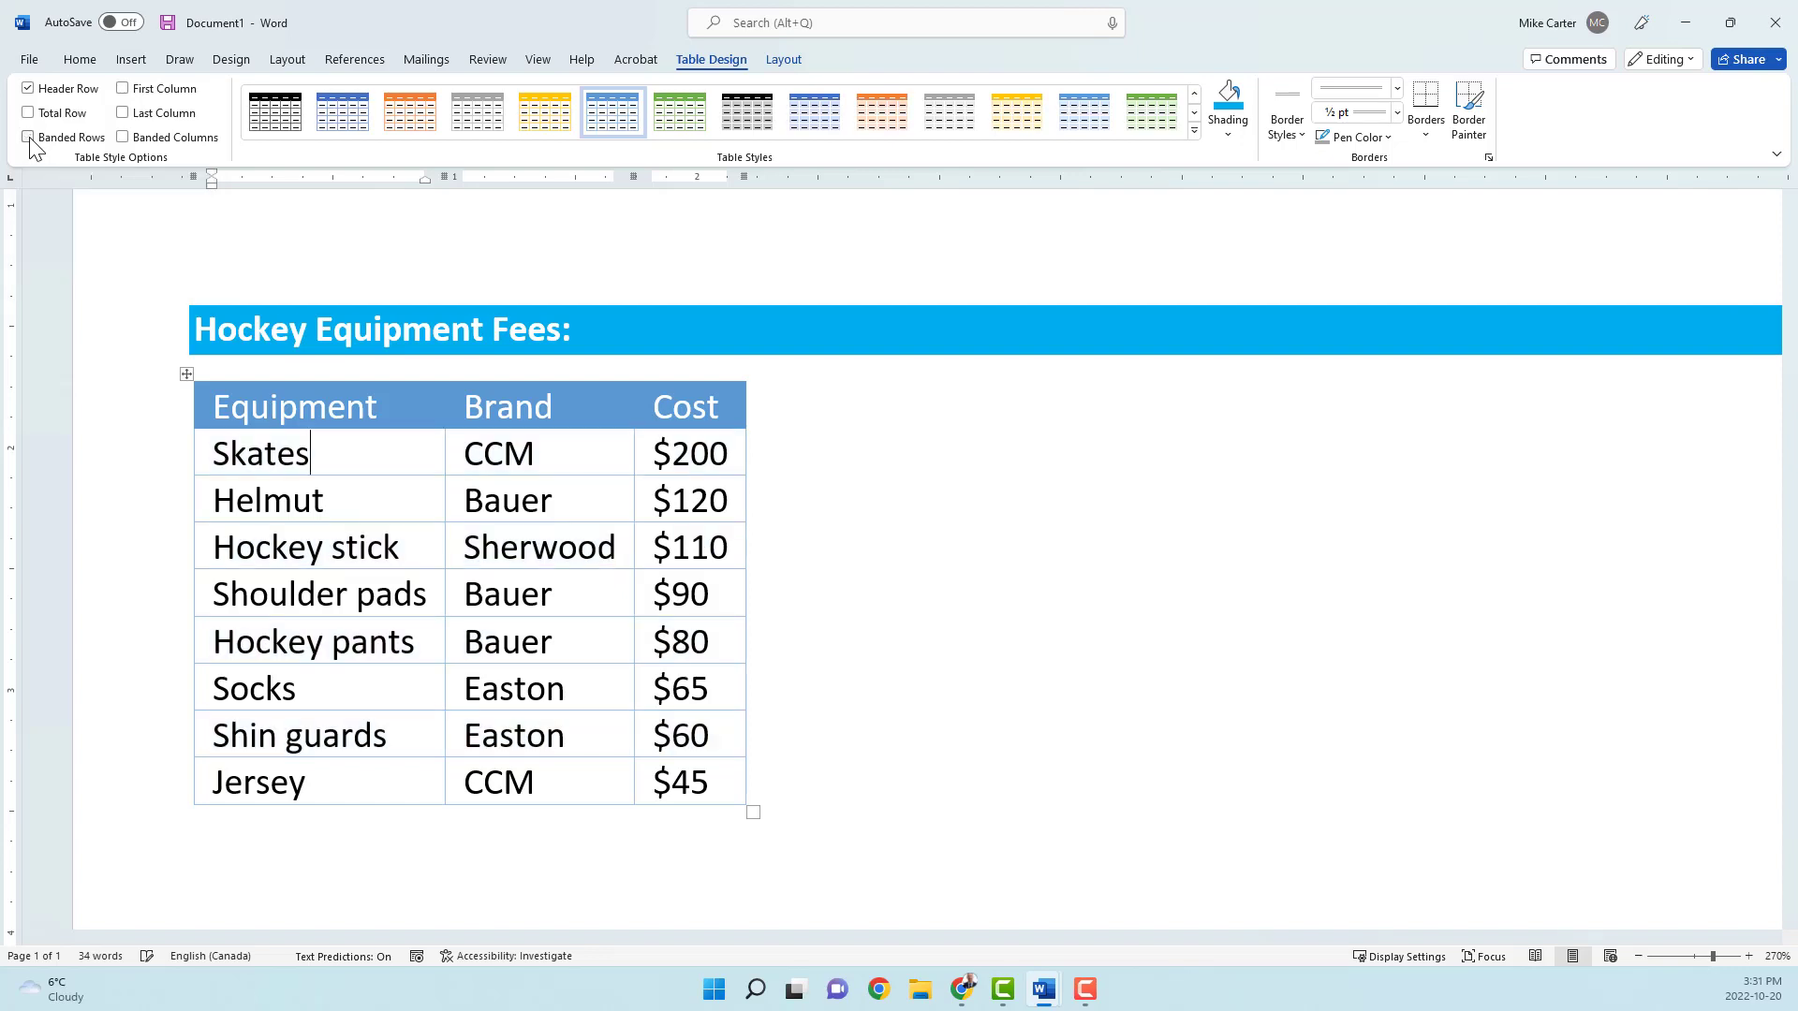
{"action": "left_click", "coordinate": [29, 139]}
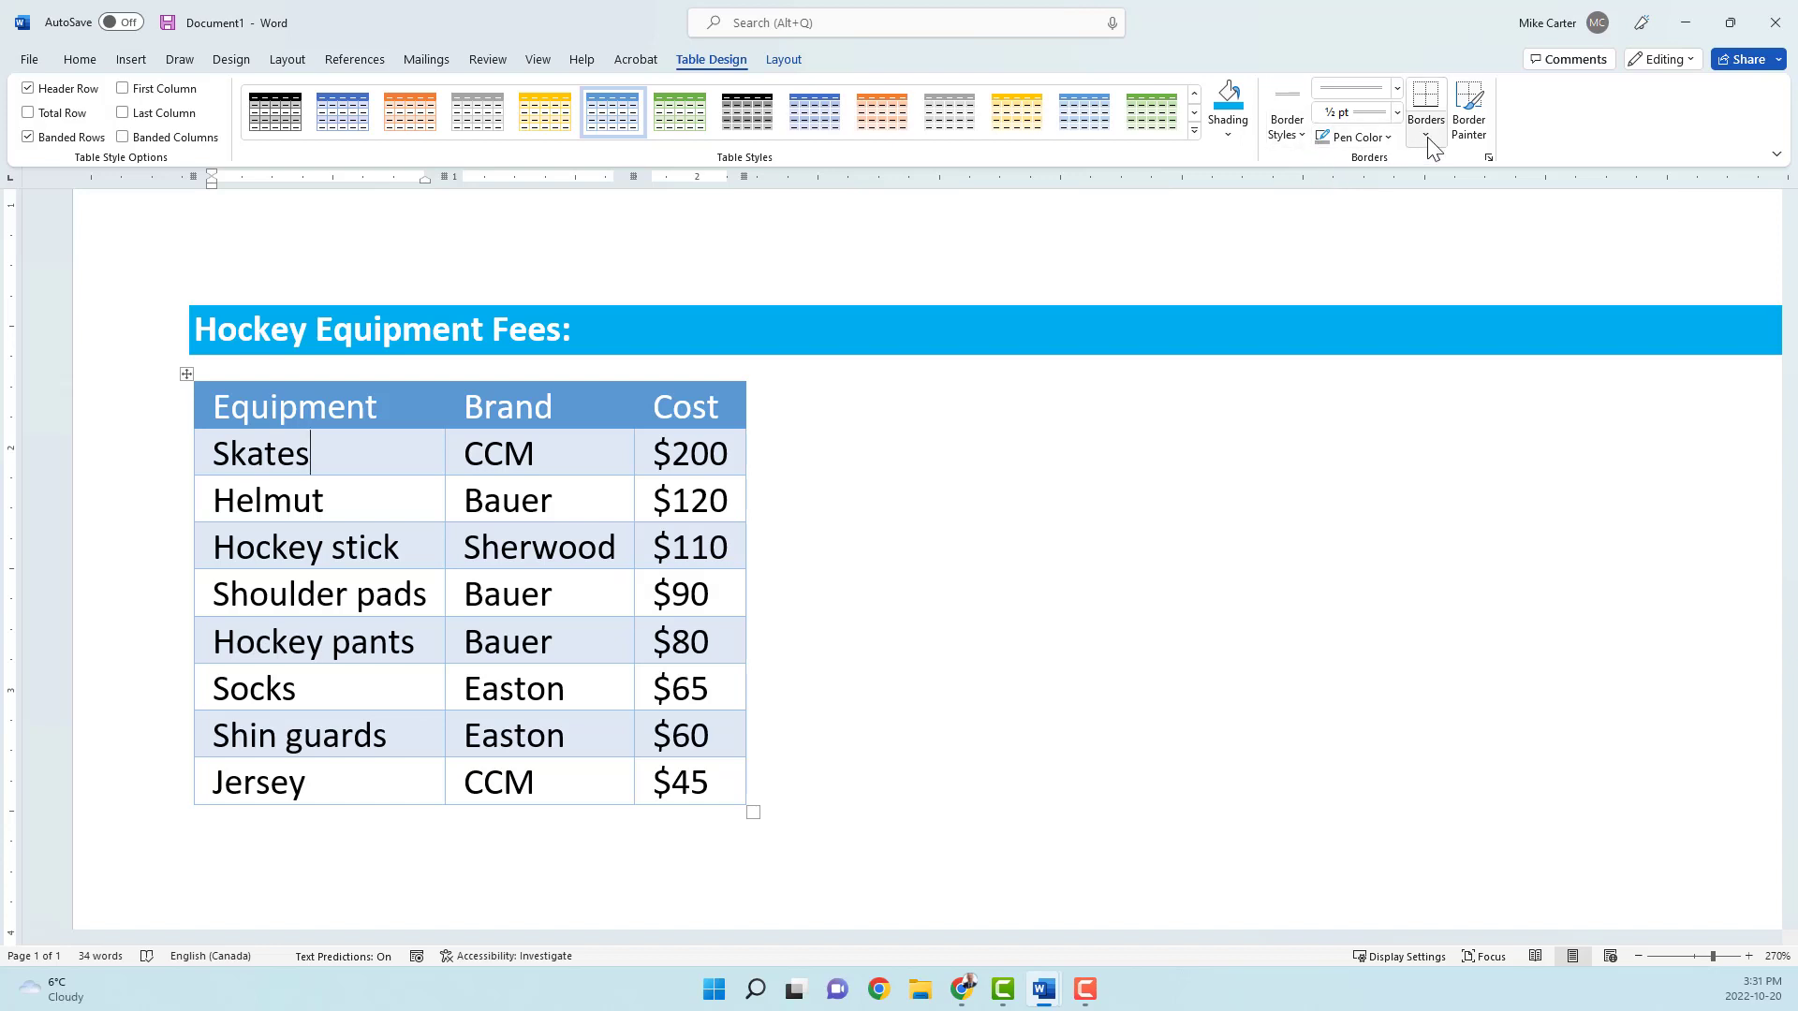
Step: Try painting a light blue ½ pt double-line border along the divider between the Equipment and Brand columns, and undo it
{"action": "left_click", "coordinate": [1296, 135]}
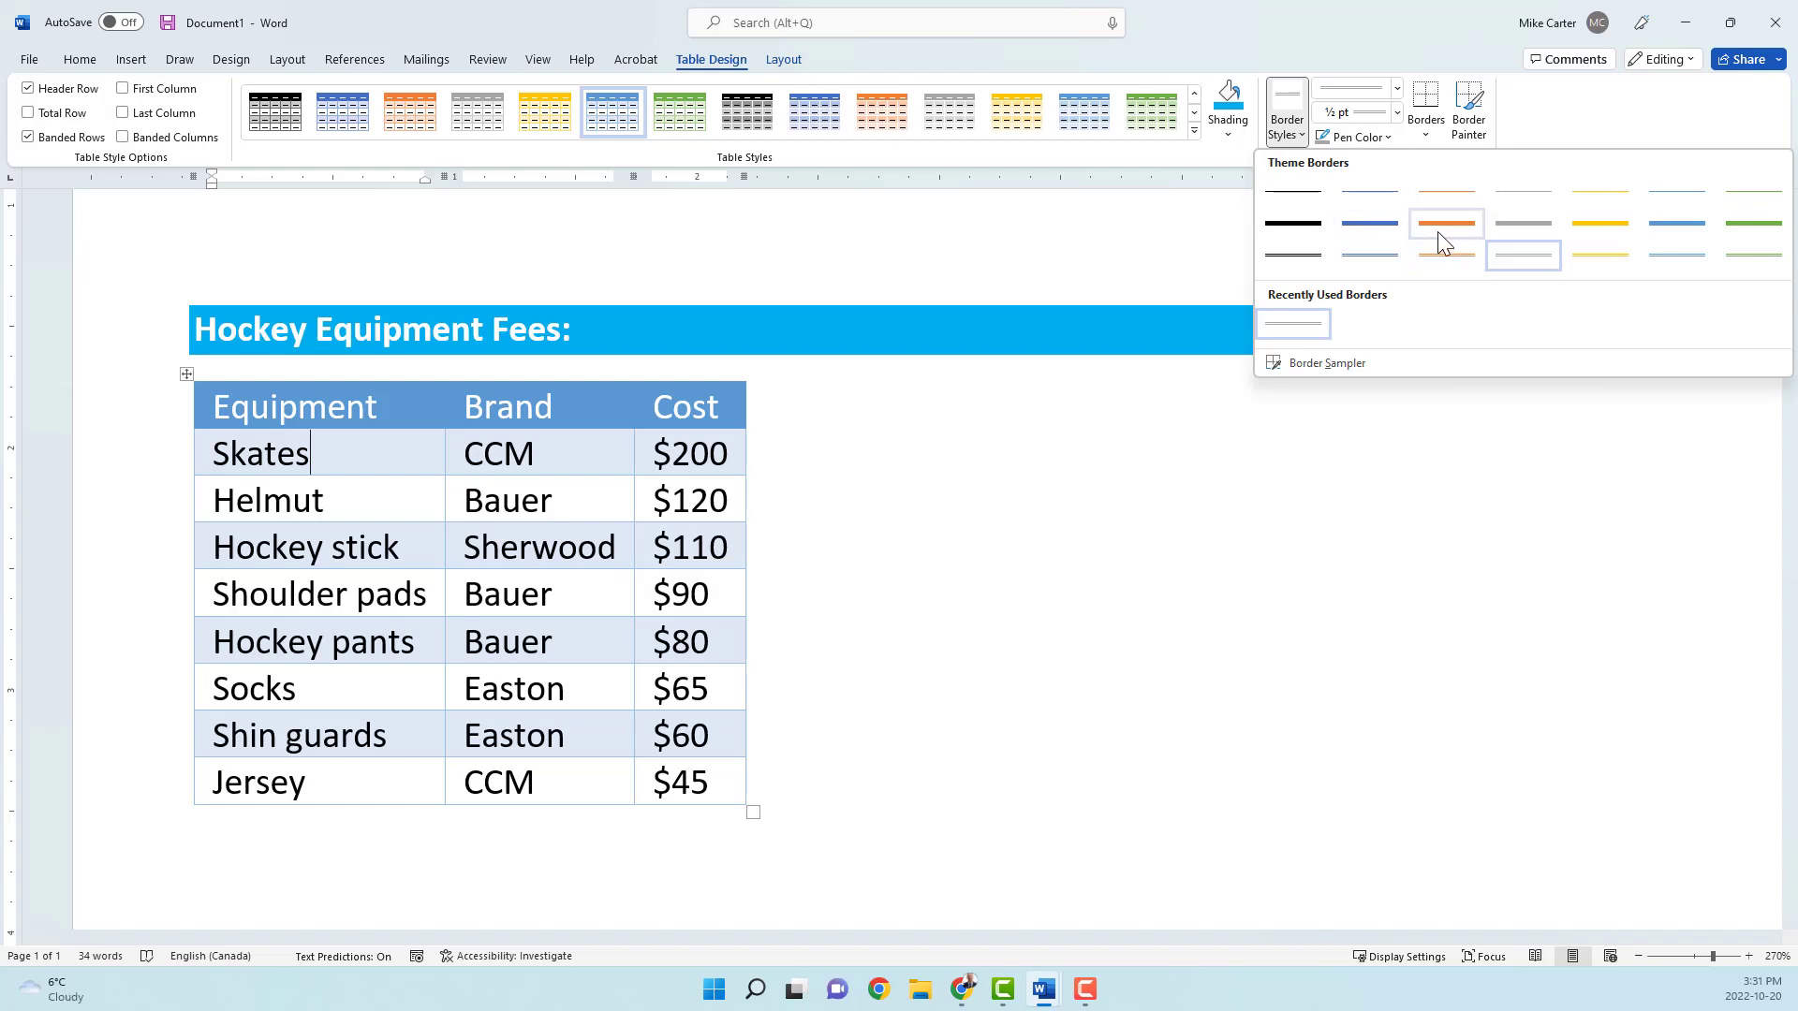
{"action": "left_click", "coordinate": [1677, 257]}
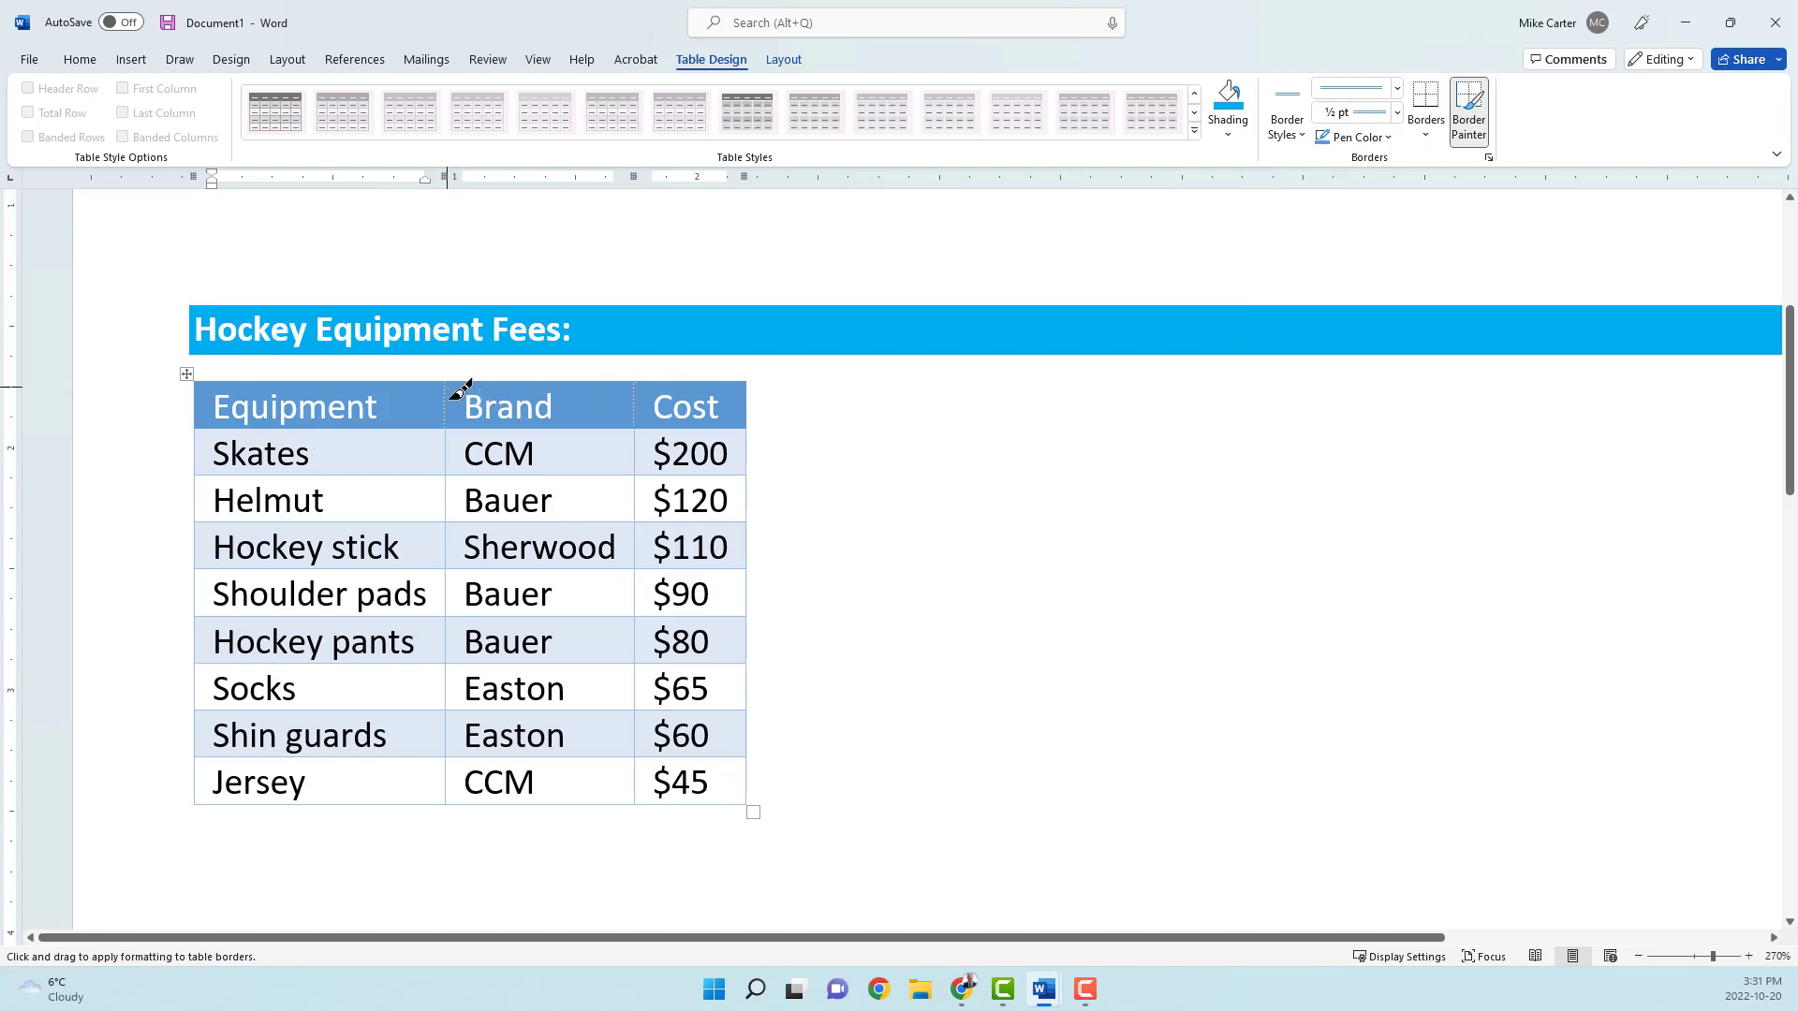
{"action": "mouse_move", "coordinate": [446, 385]}
{"action": "left_mouse_down"}
{"action": "mouse_move", "coordinate": [472, 496]}
{"action": "mouse_move", "coordinate": [452, 554]}
{"action": "mouse_move", "coordinate": [451, 786]}
{"action": "left_mouse_up"}
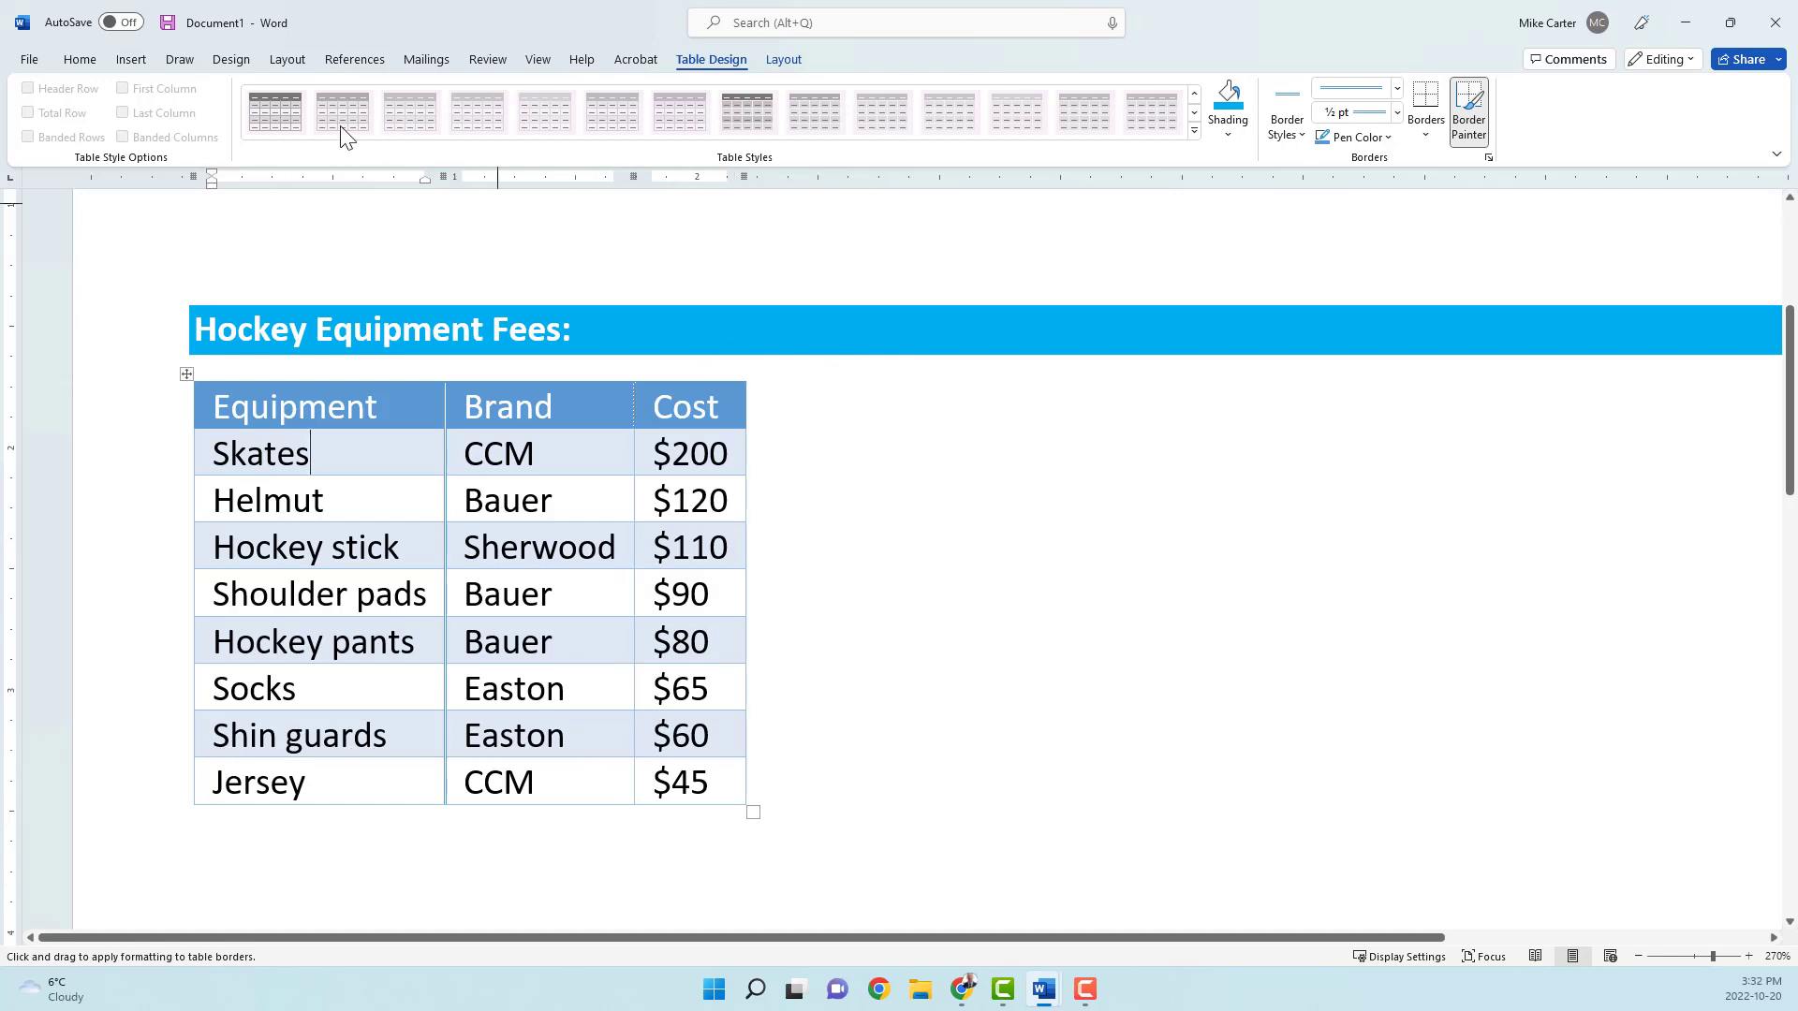
{"action": "key", "text": "Escape"}
{"action": "left_click", "coordinate": [79, 60]}
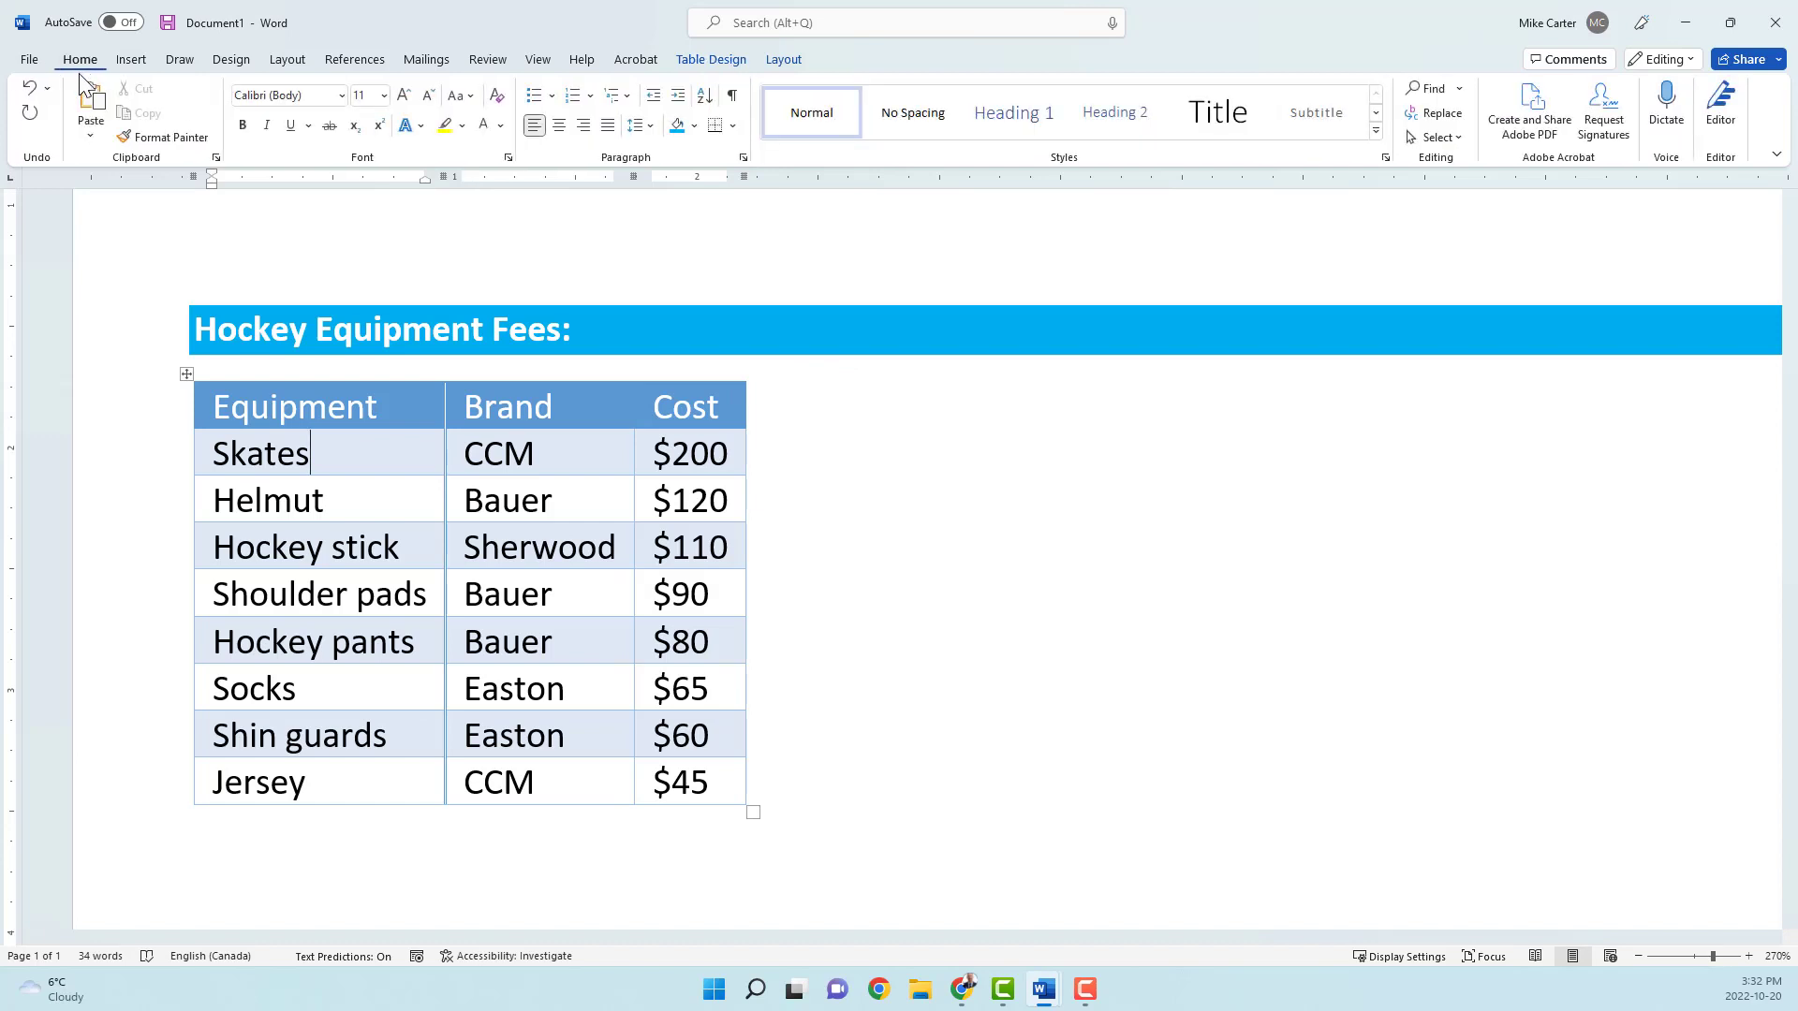
{"action": "left_click", "coordinate": [26, 95]}
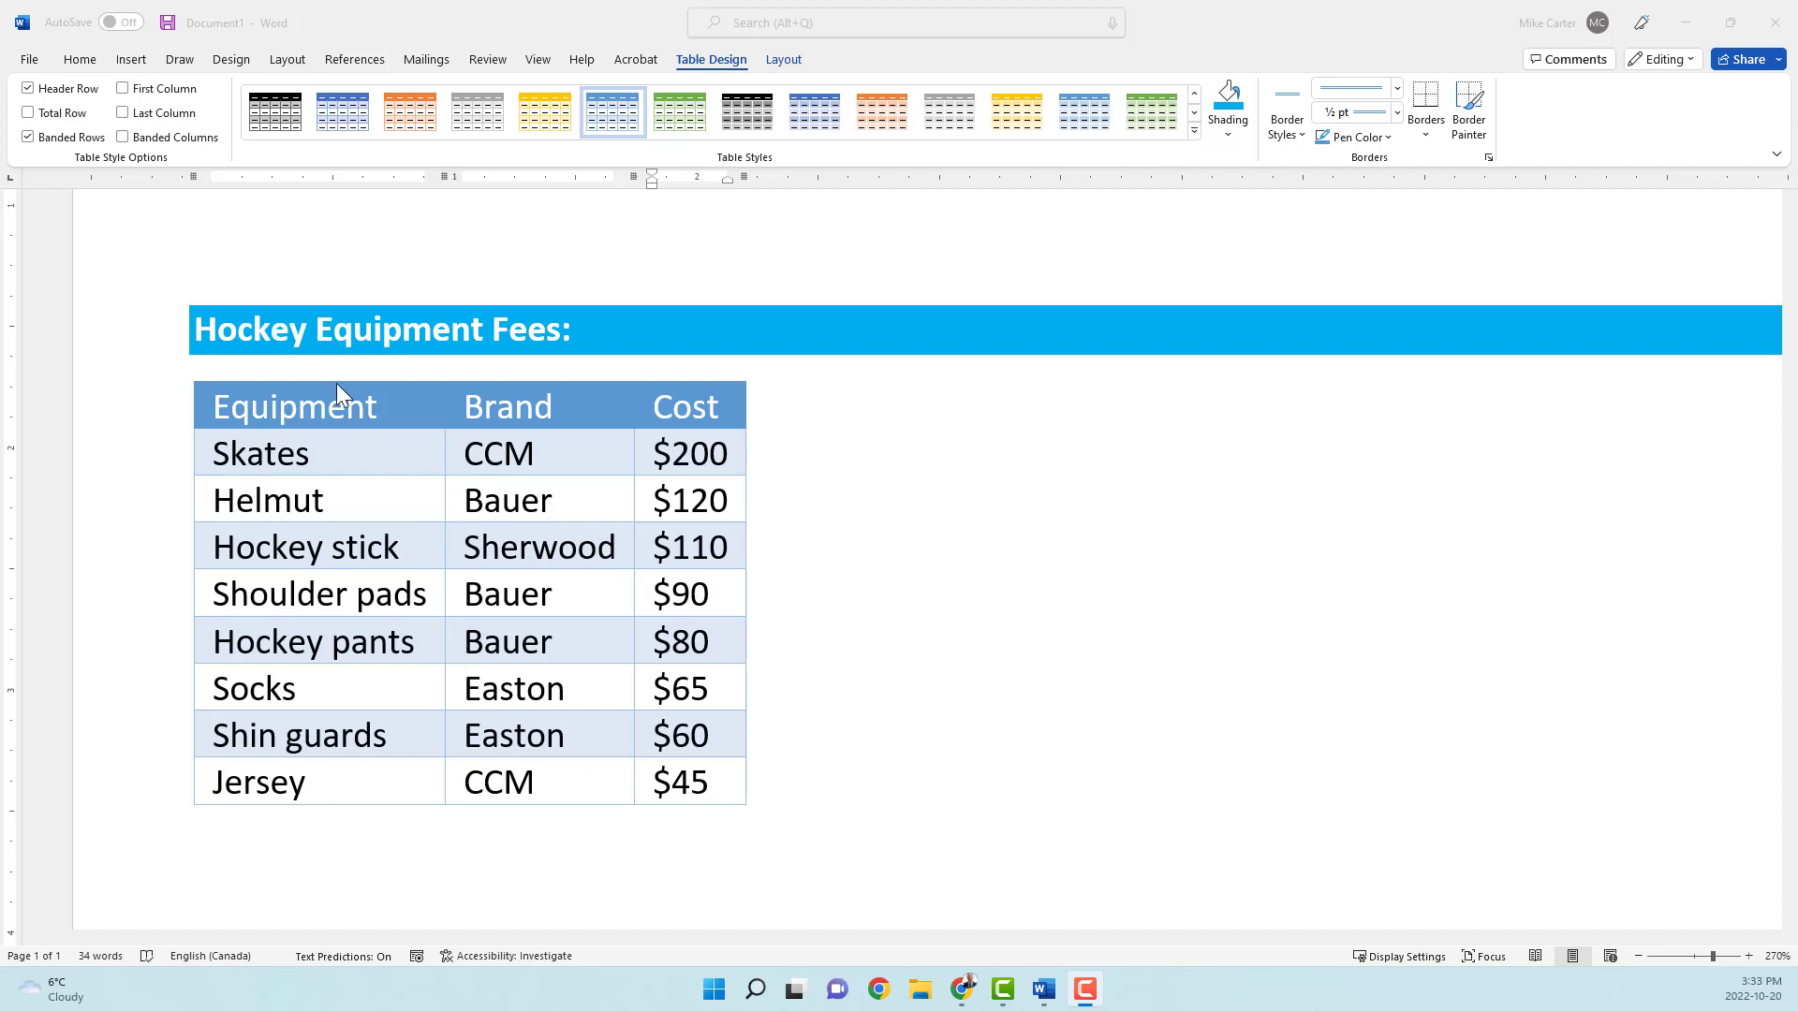
Step: Try the Total Row style option on the equipment table, switching it back off after viewing it
{"action": "left_click", "coordinate": [64, 117]}
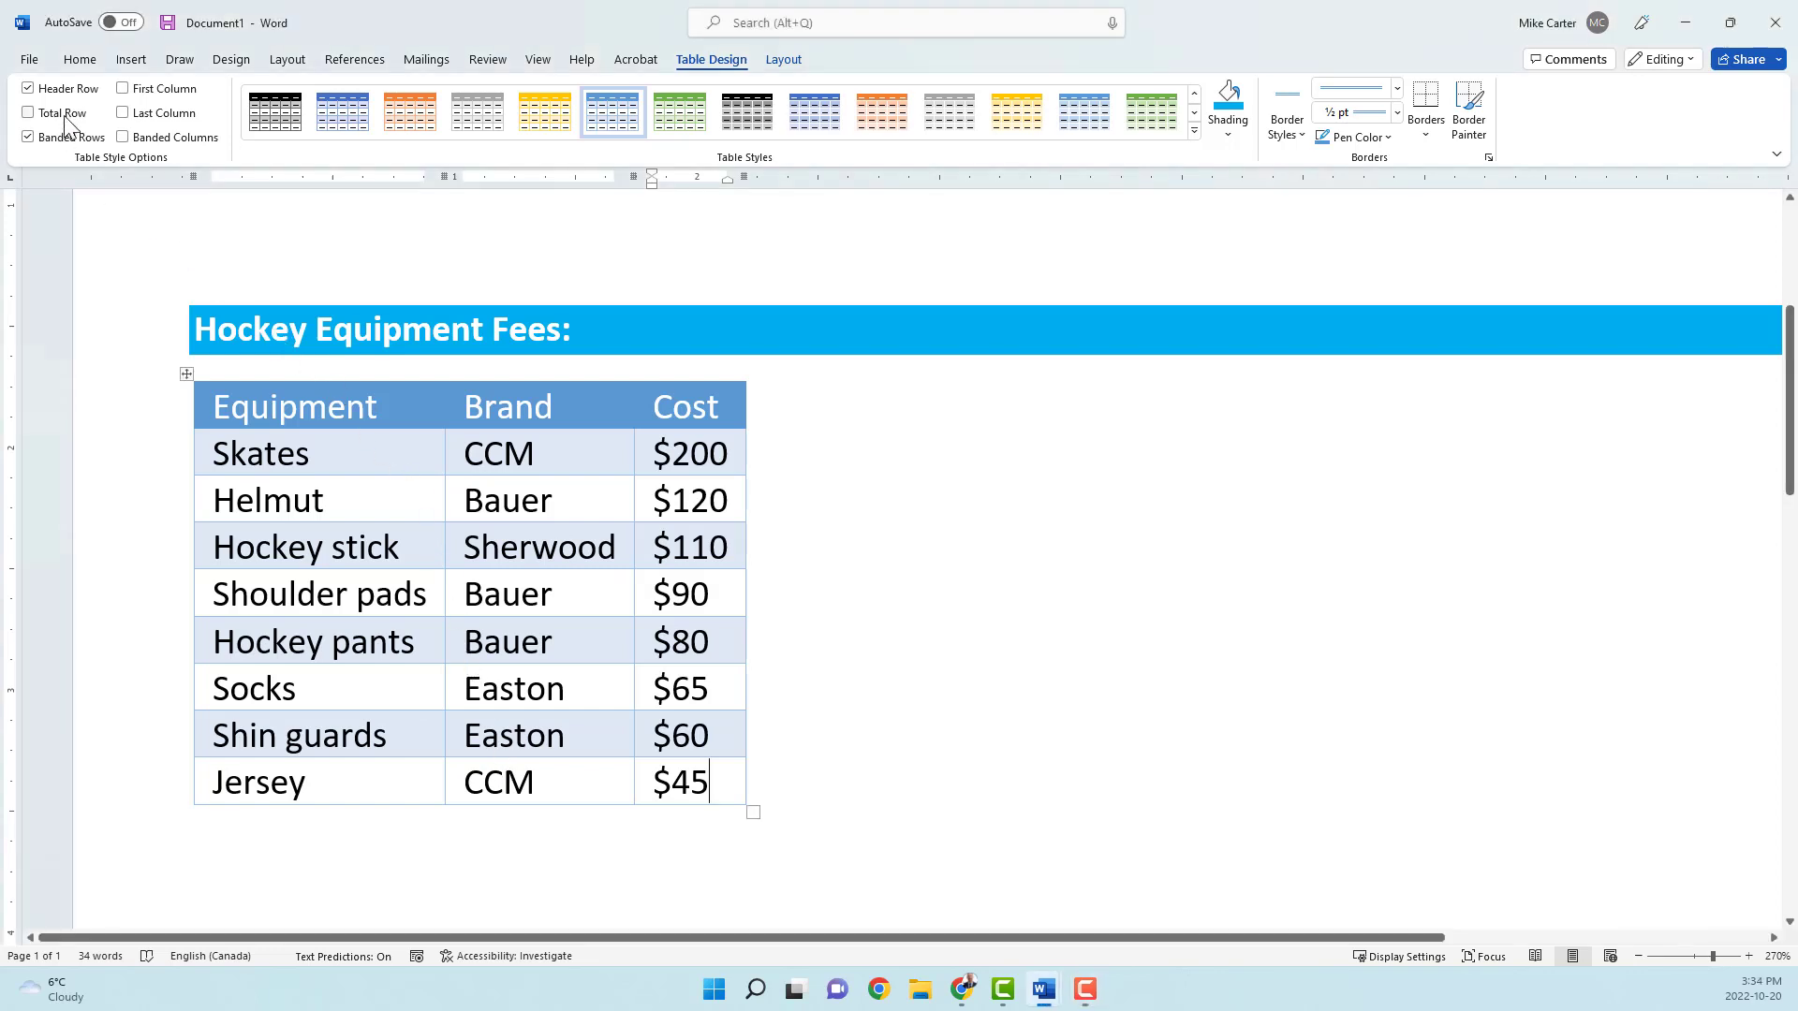
{"action": "left_click", "coordinate": [42, 116]}
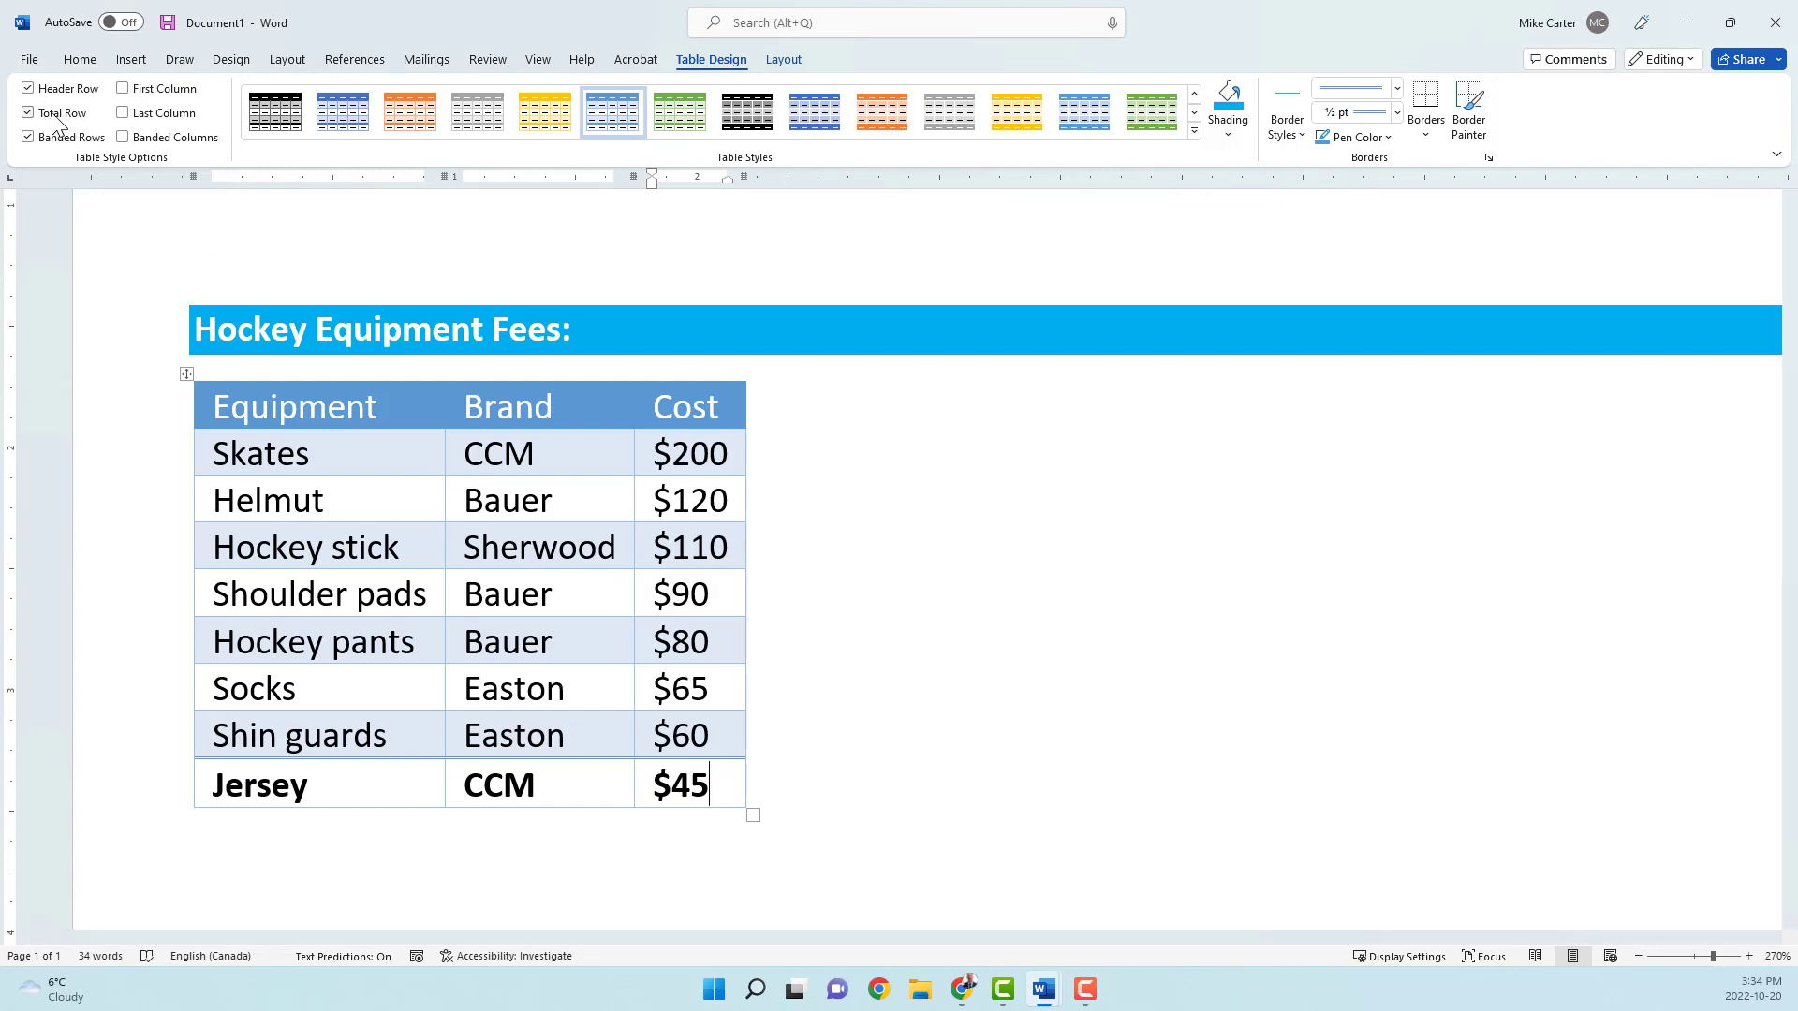
{"action": "left_click", "coordinate": [54, 116]}
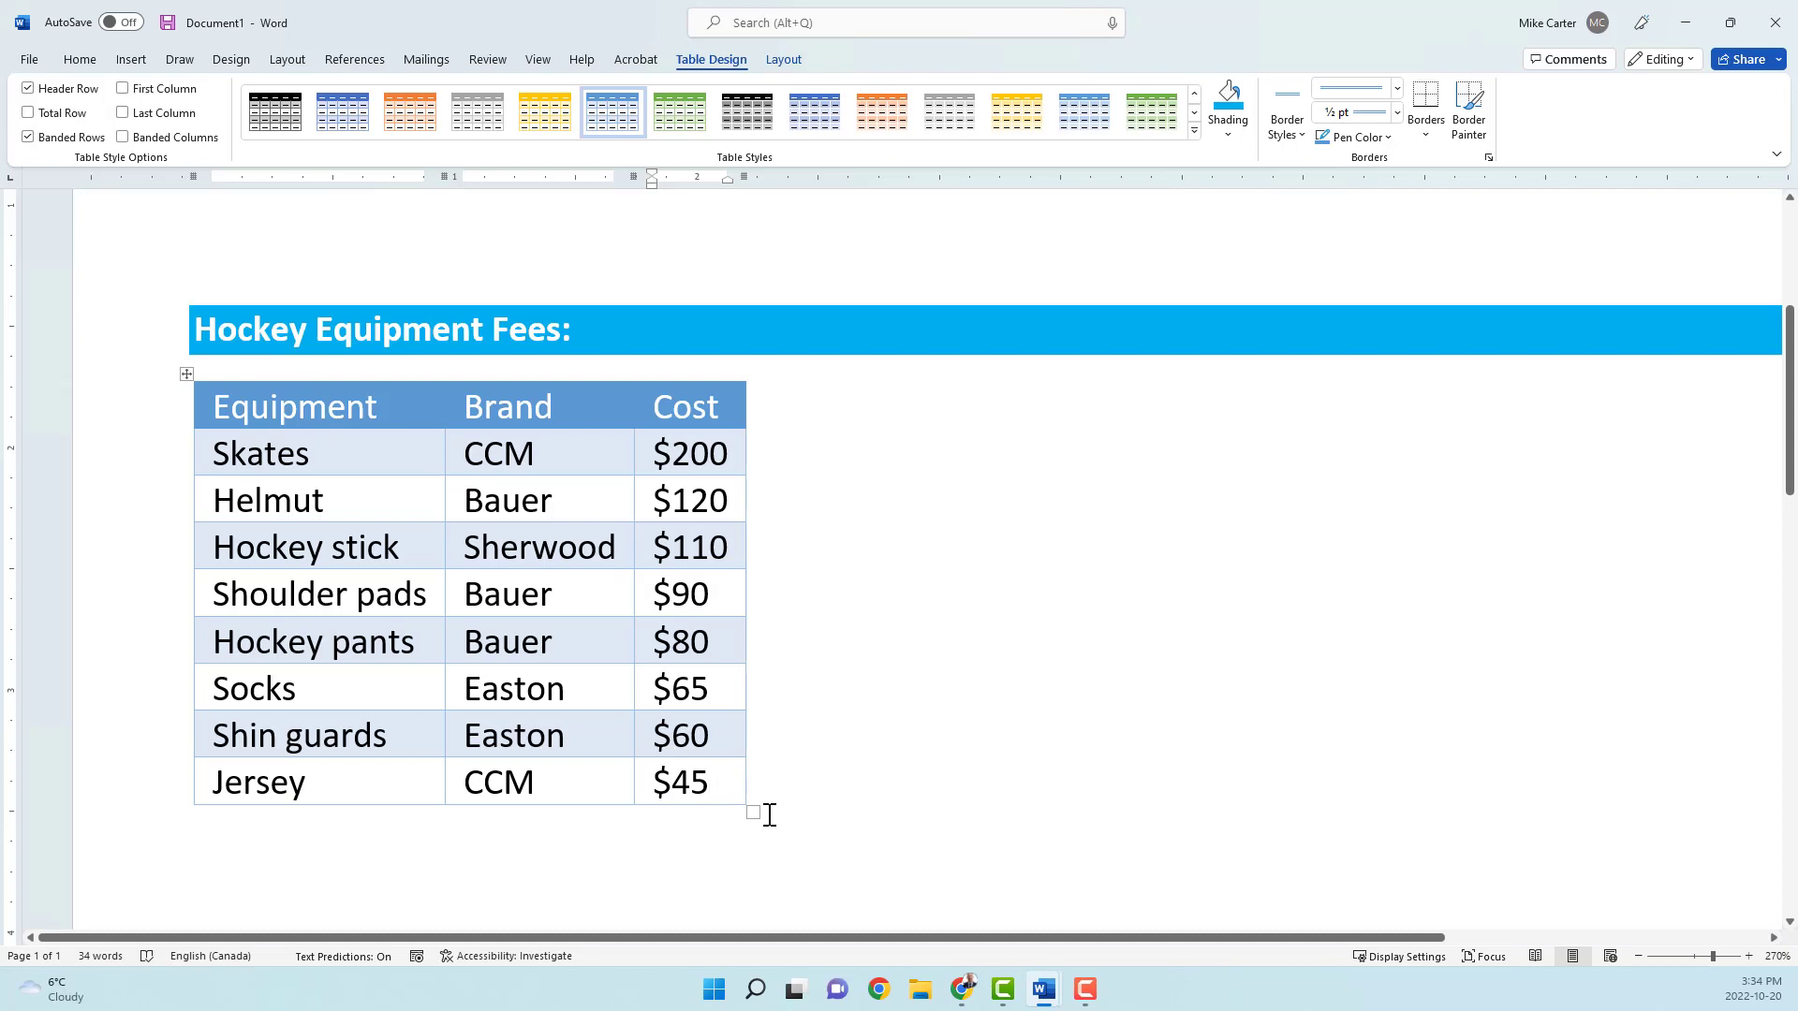
Step: Insert a blank row below the Jersey row at the end of the table
{"action": "left_click", "coordinate": [784, 60]}
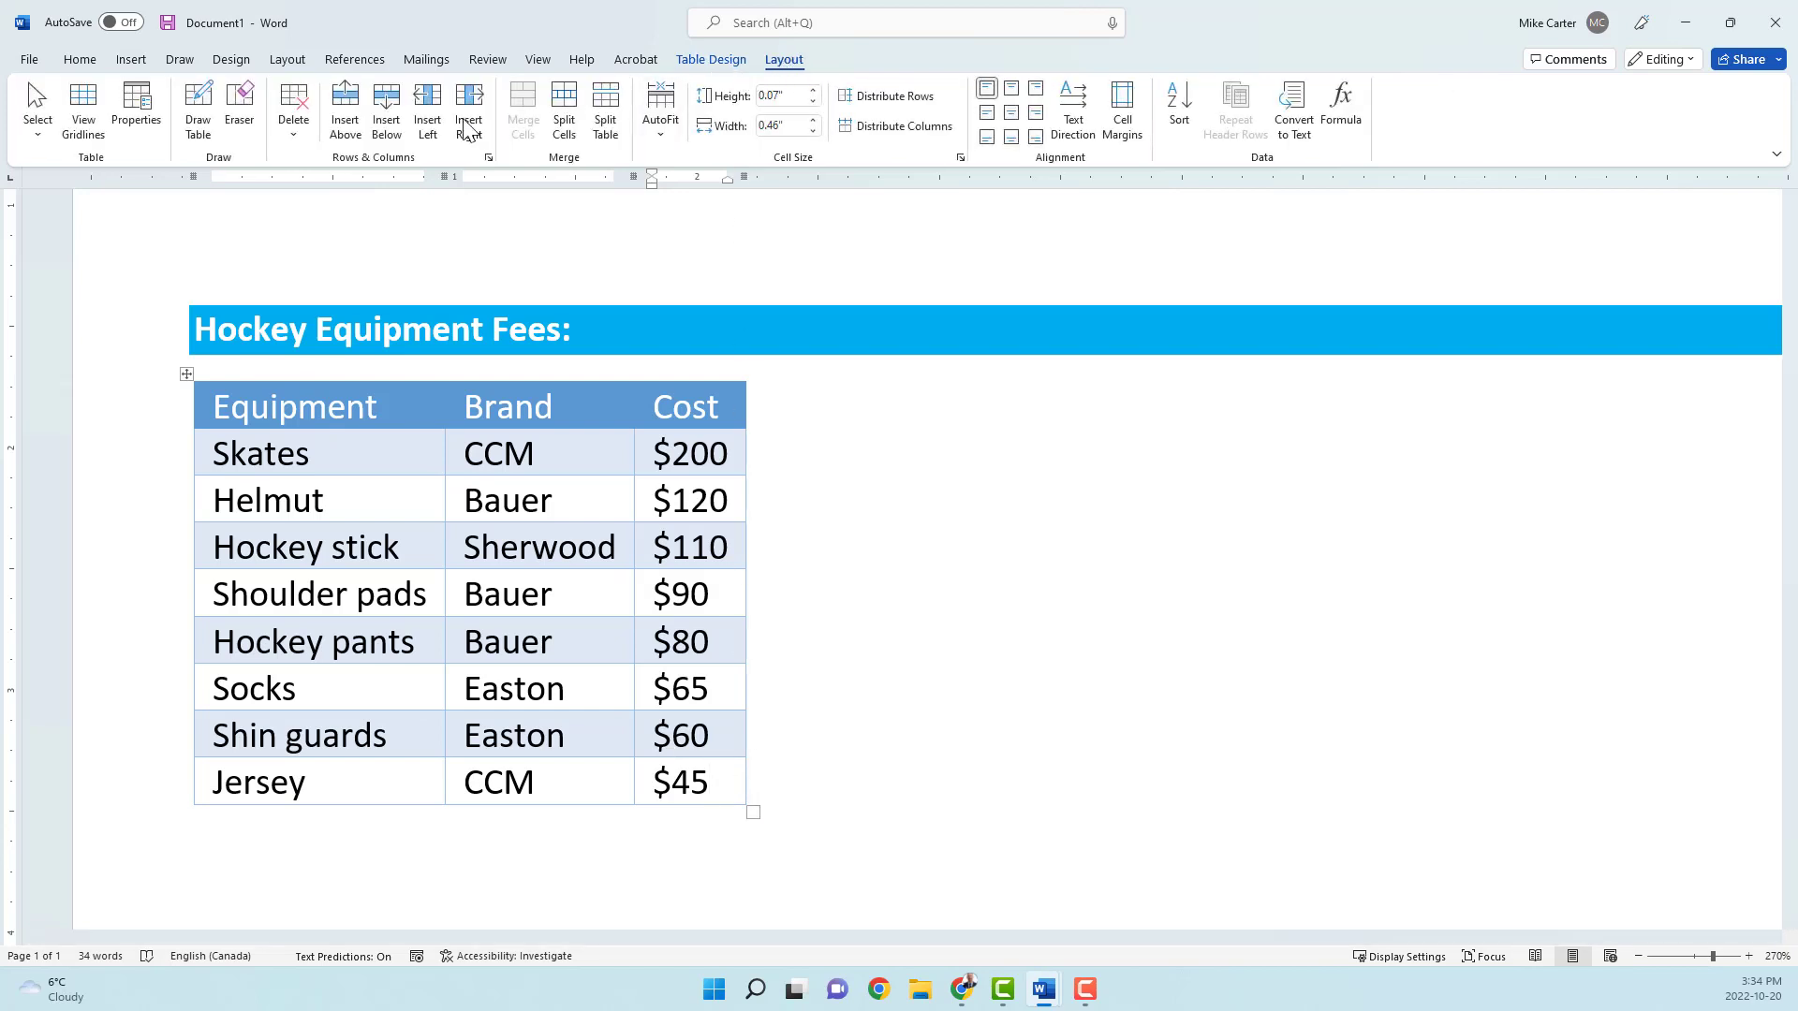
{"action": "left_click", "coordinate": [387, 140]}
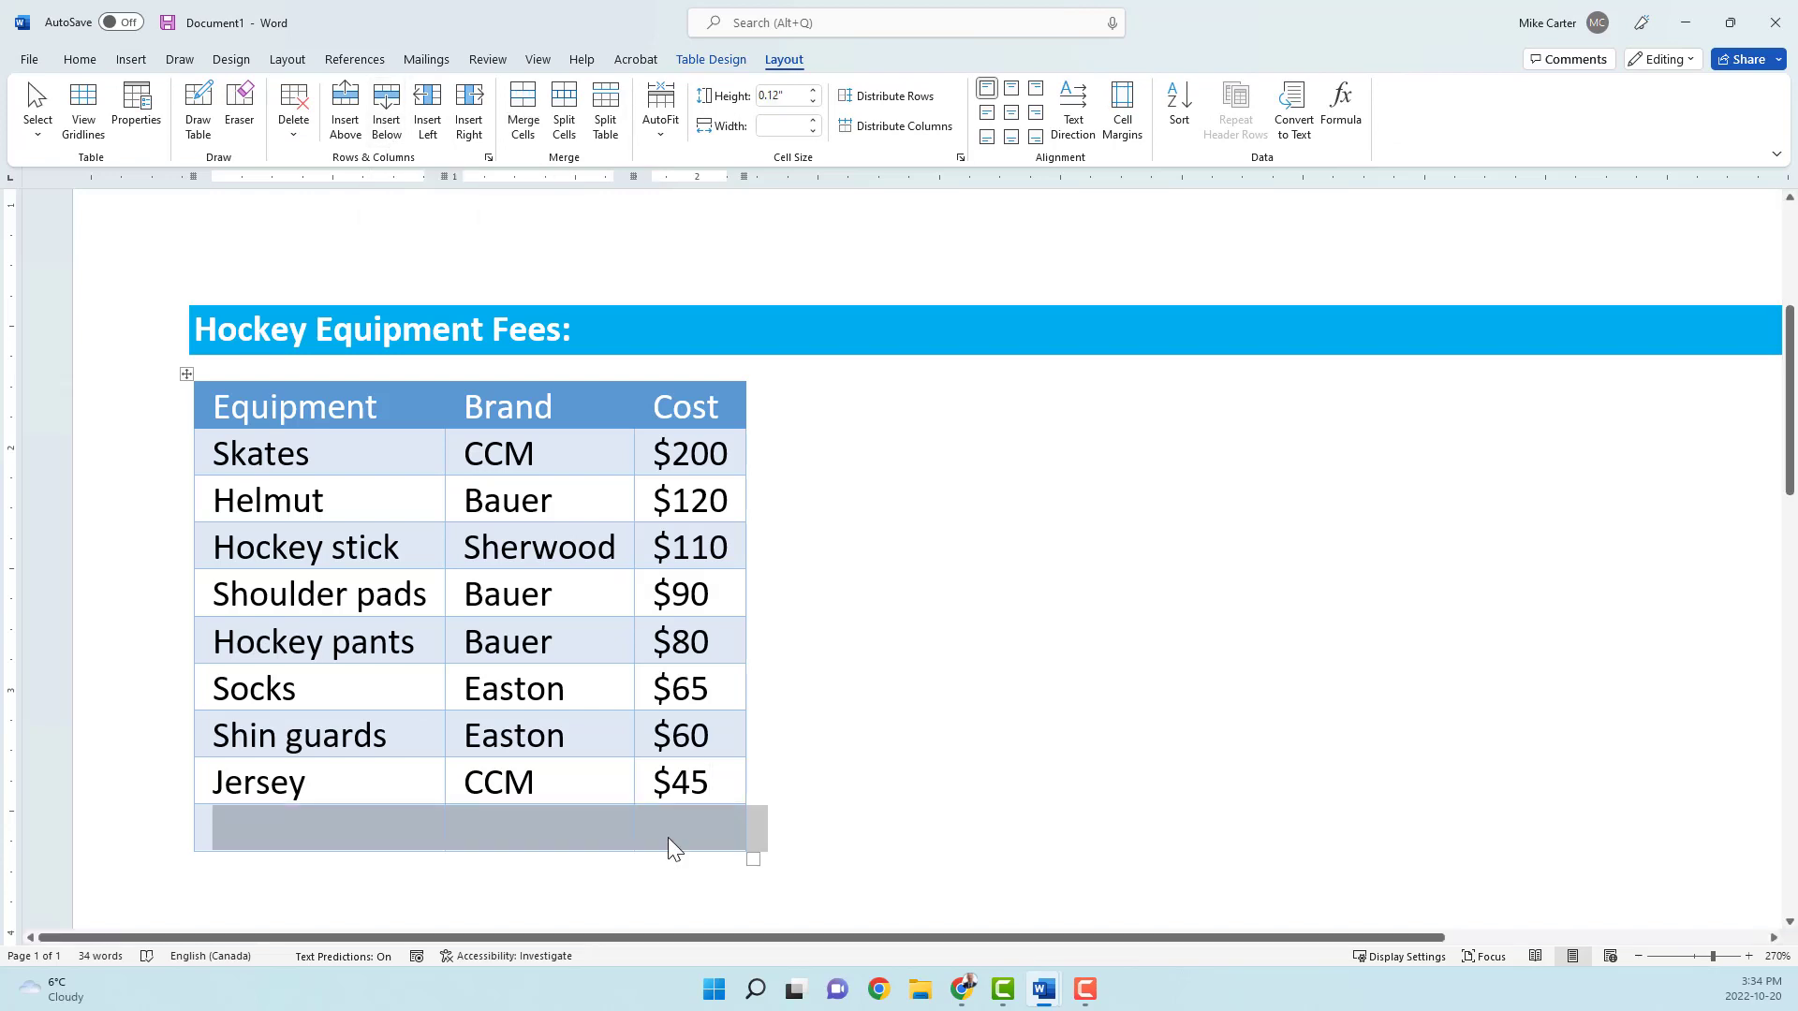
{"action": "left_click", "coordinate": [667, 837]}
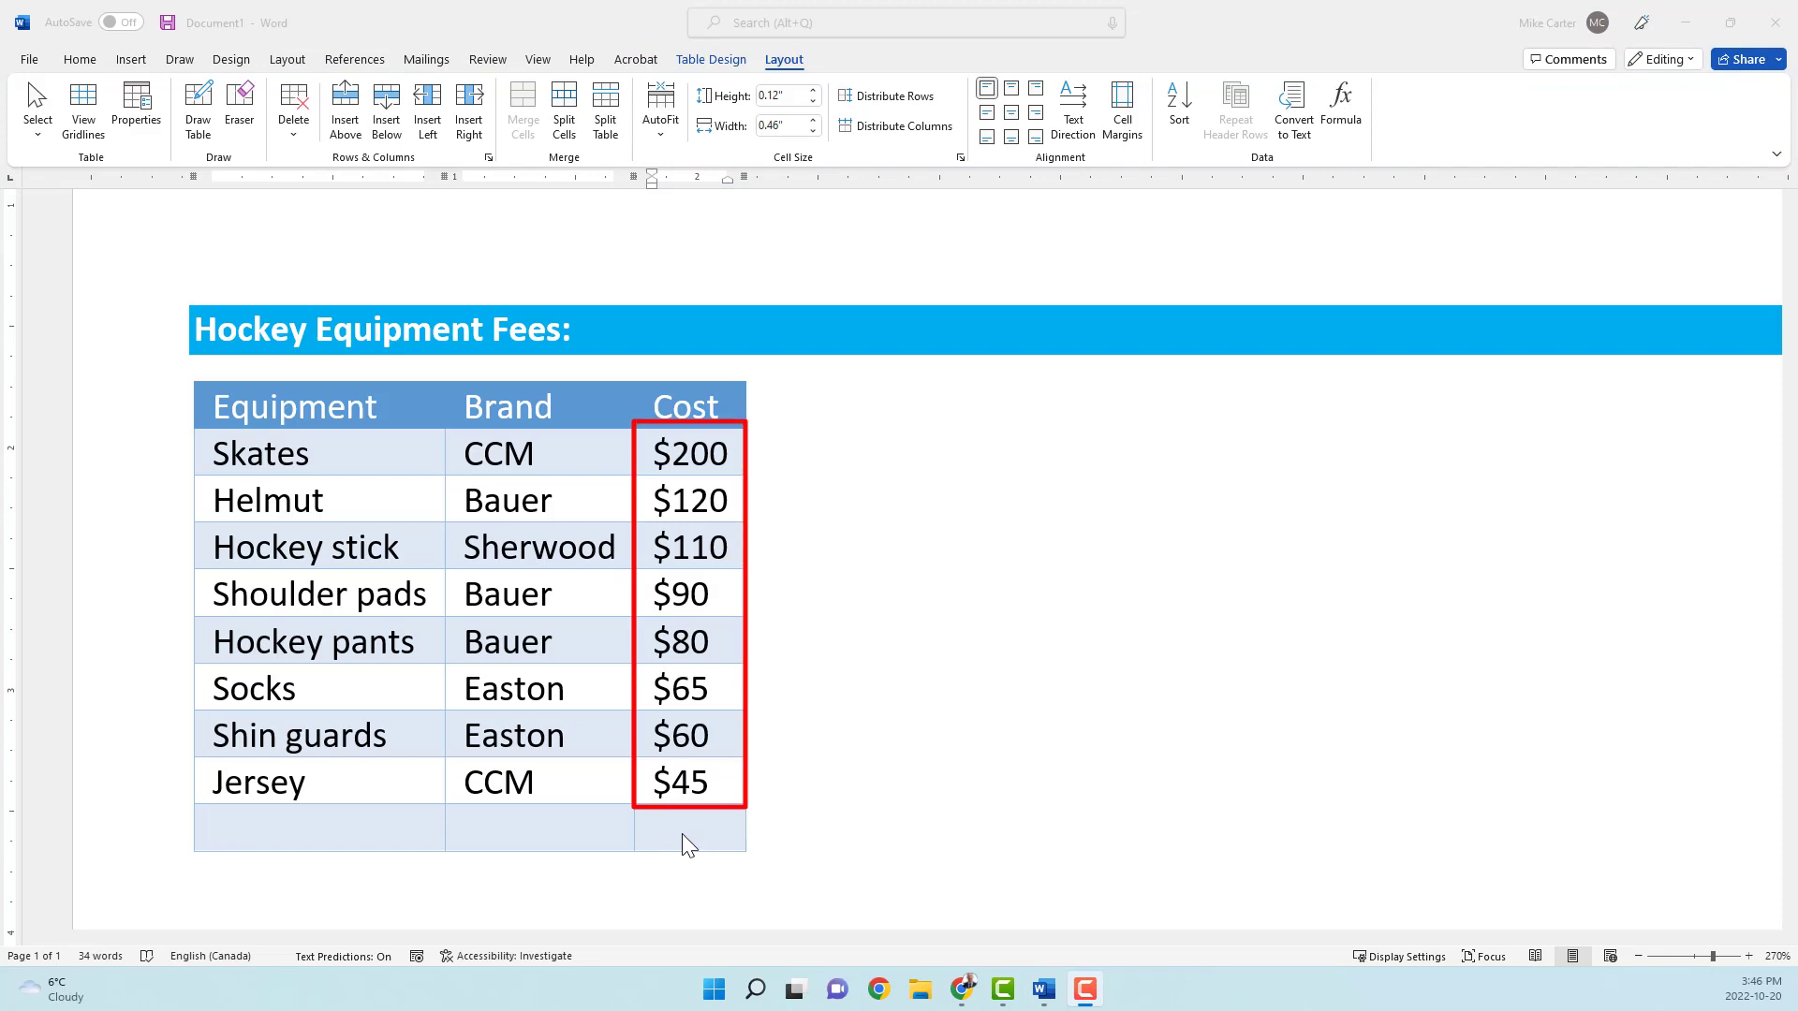
Step: Total the Cost column in the new row's last cell with =SUM(ABOVE) in #,##0 format, and put a $ before the result
{"action": "left_click", "coordinate": [676, 834]}
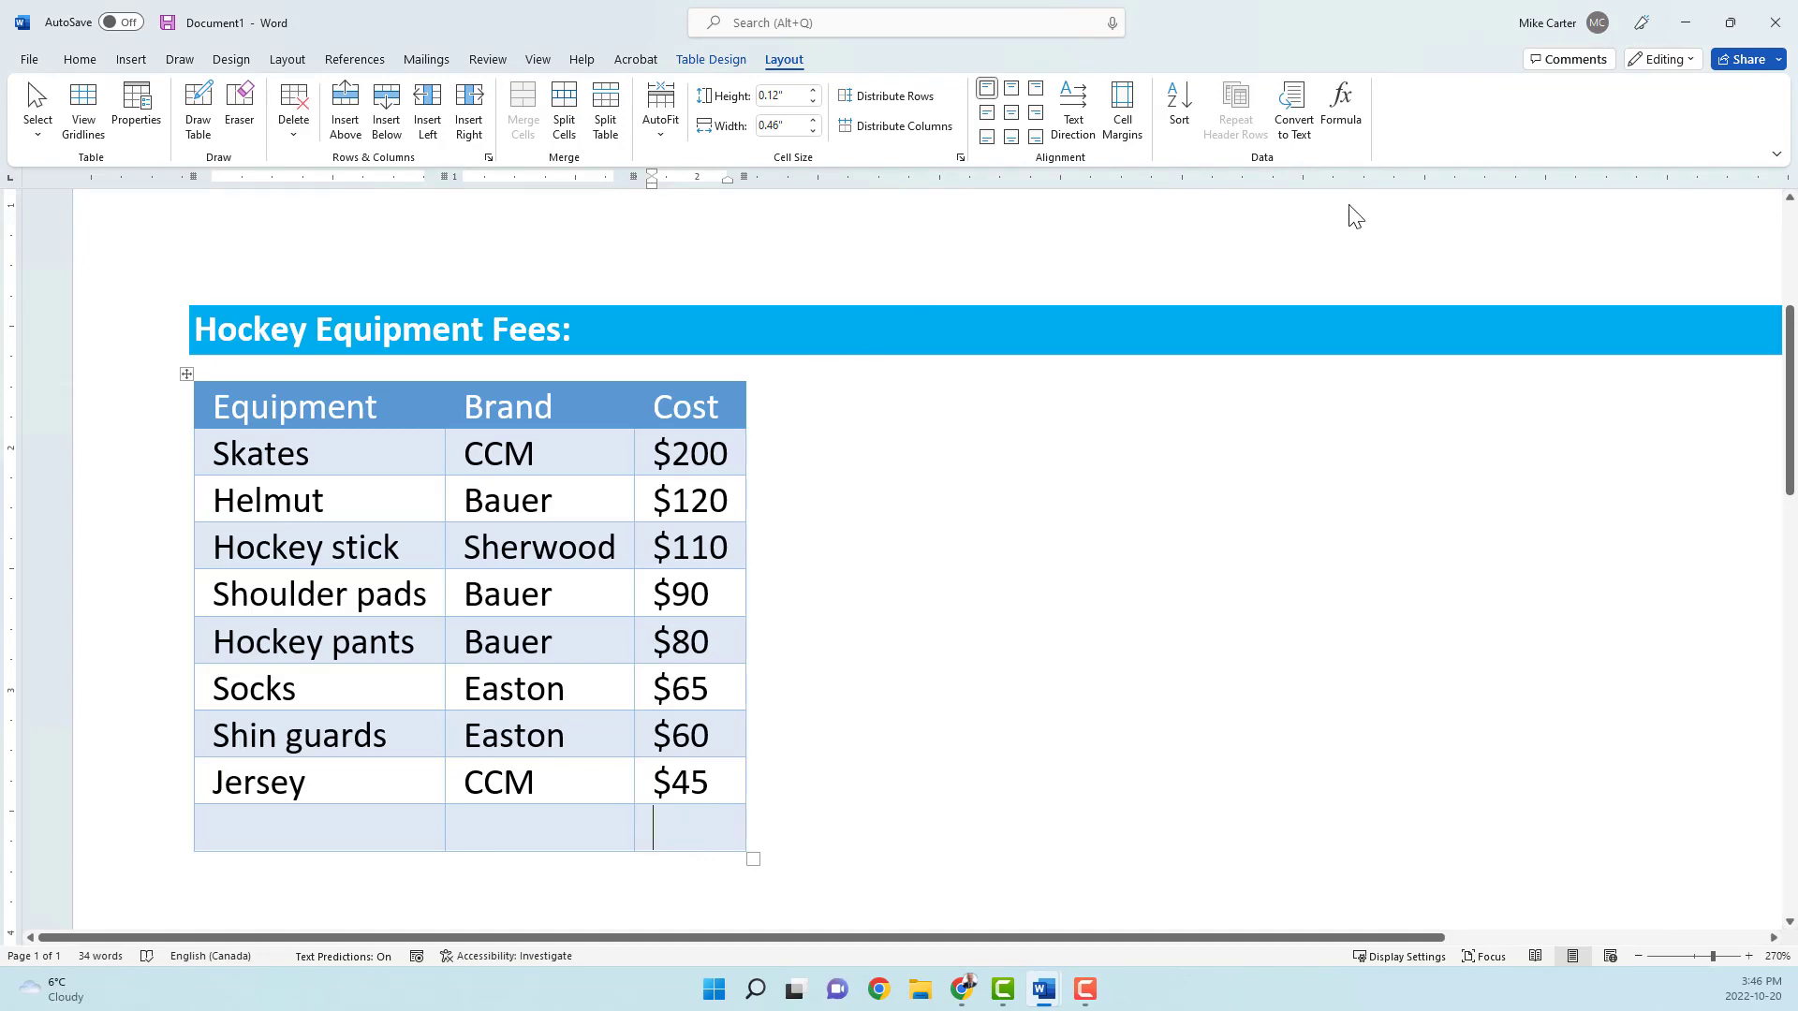
{"action": "left_click", "coordinate": [1354, 122]}
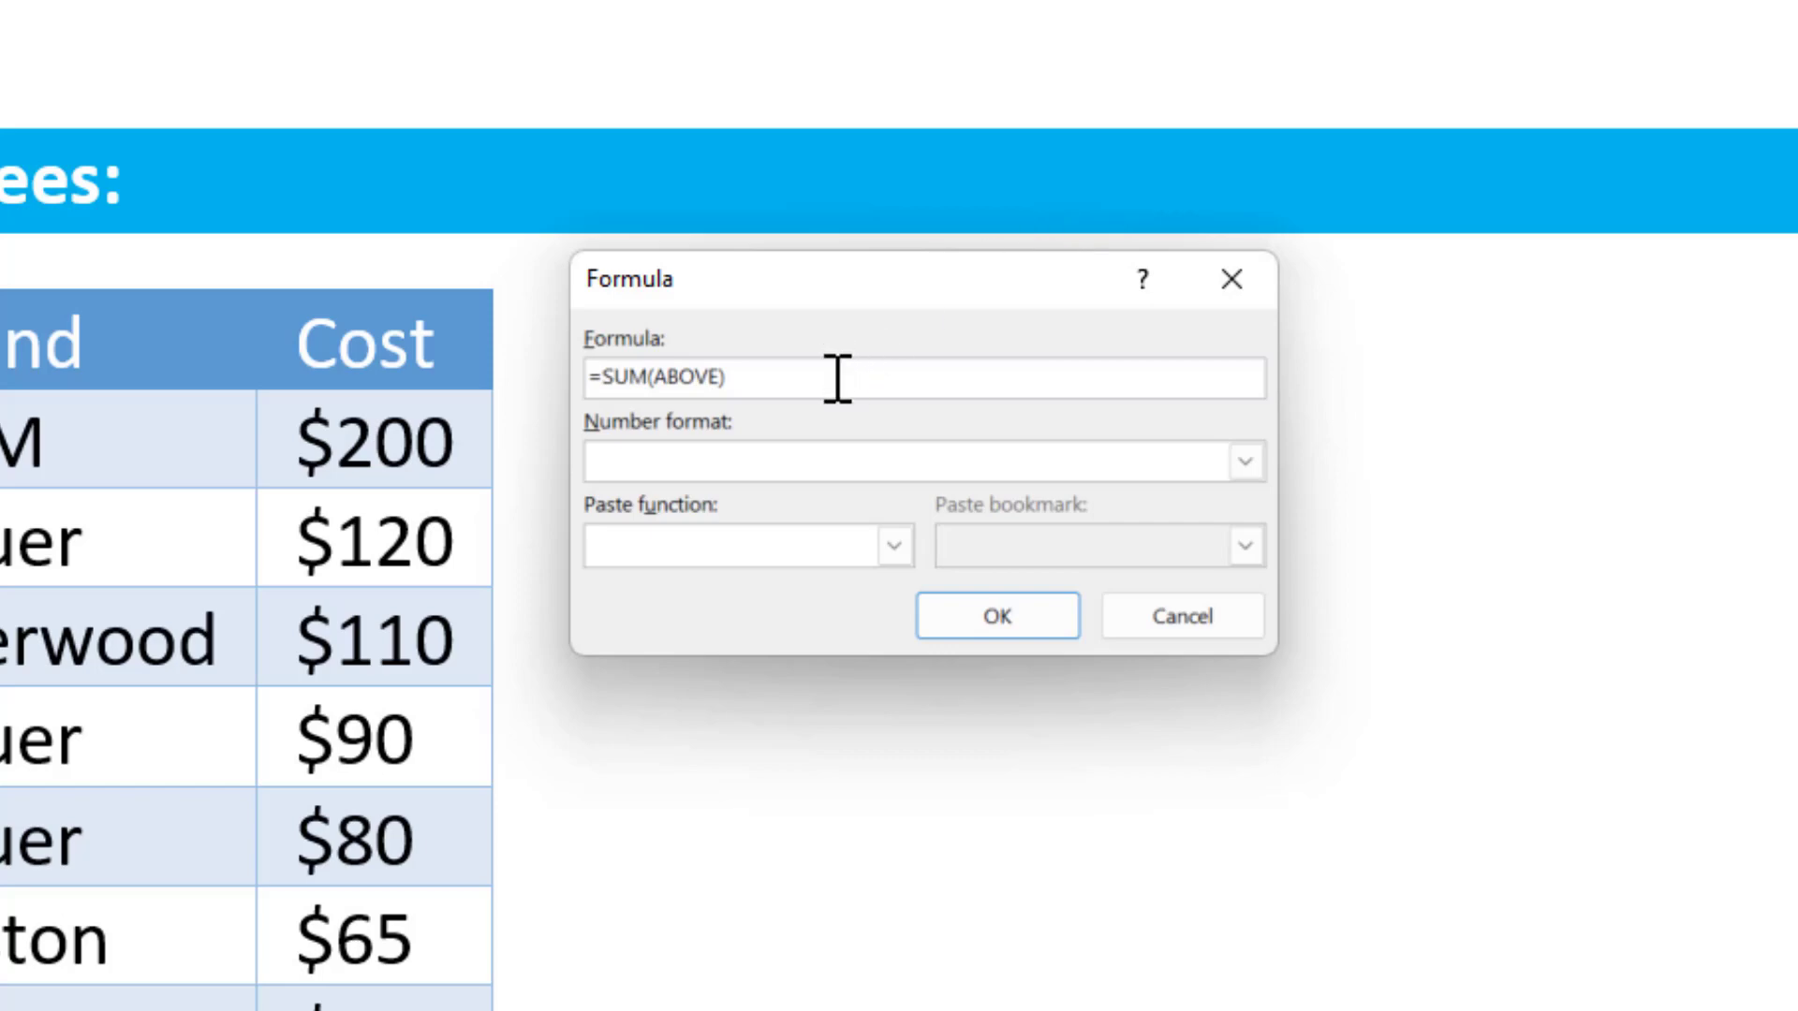
{"action": "left_click", "coordinate": [1246, 461]}
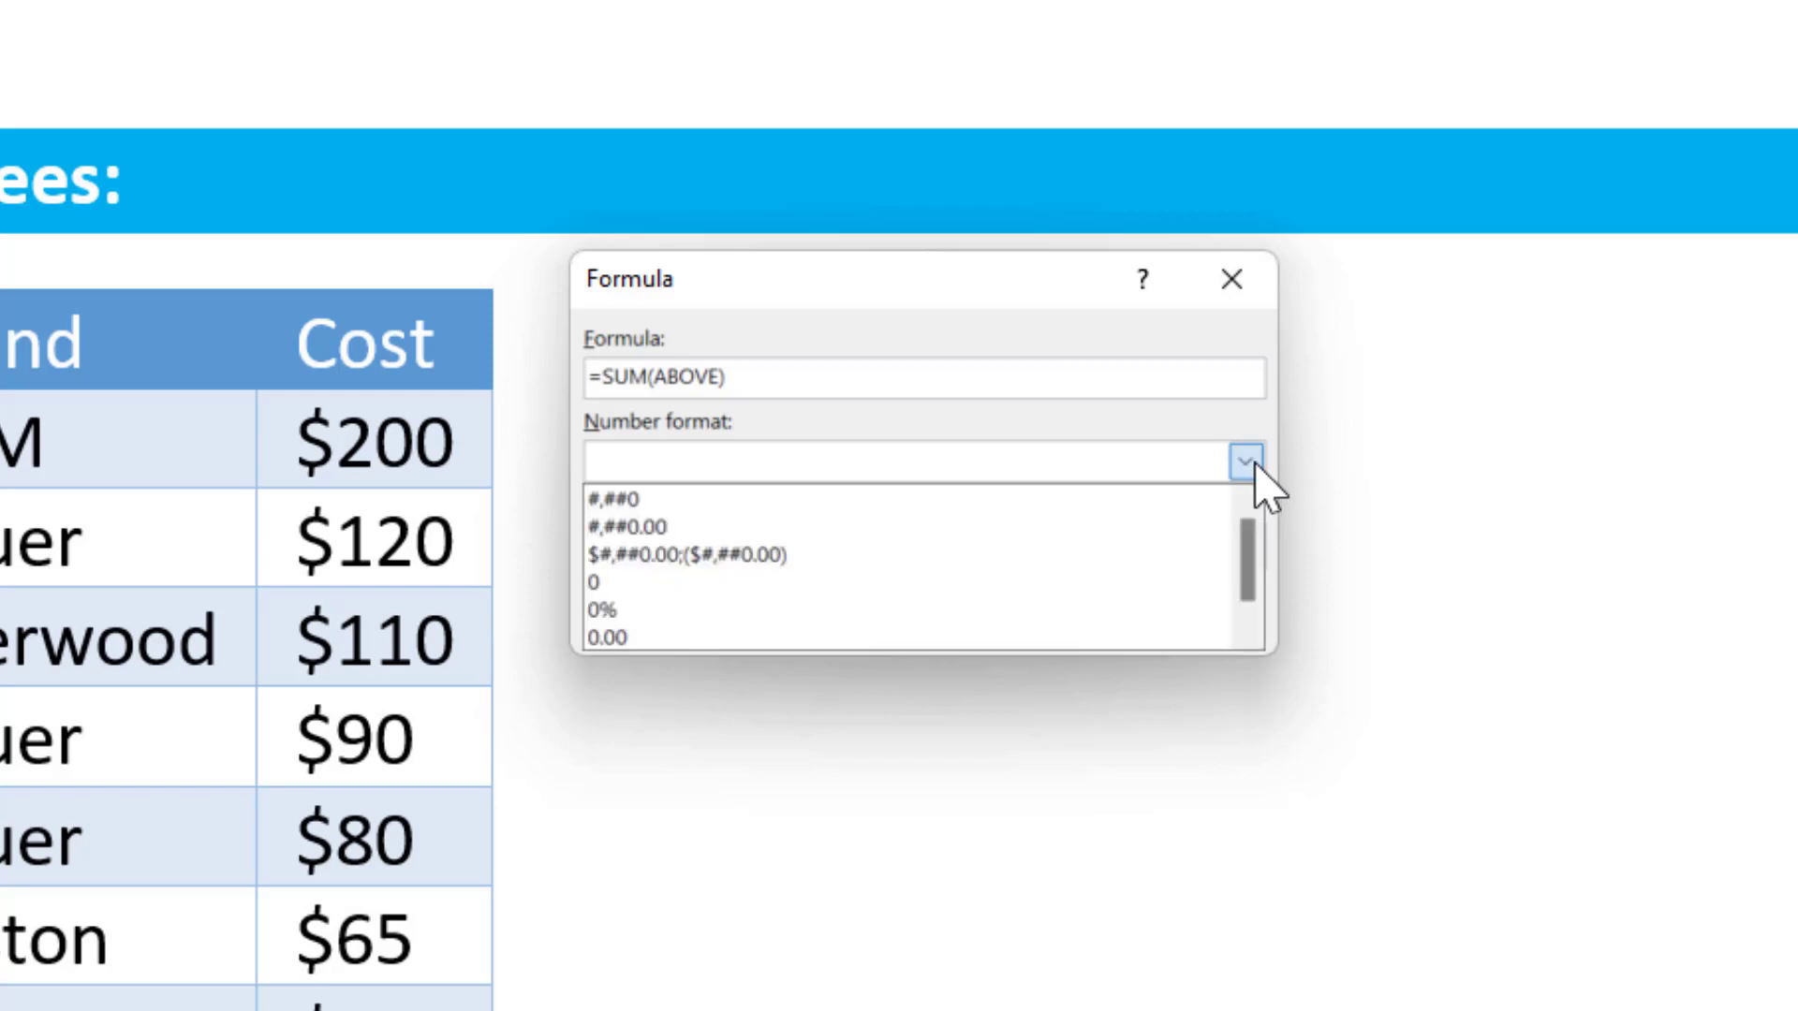
{"action": "left_click", "coordinate": [770, 501]}
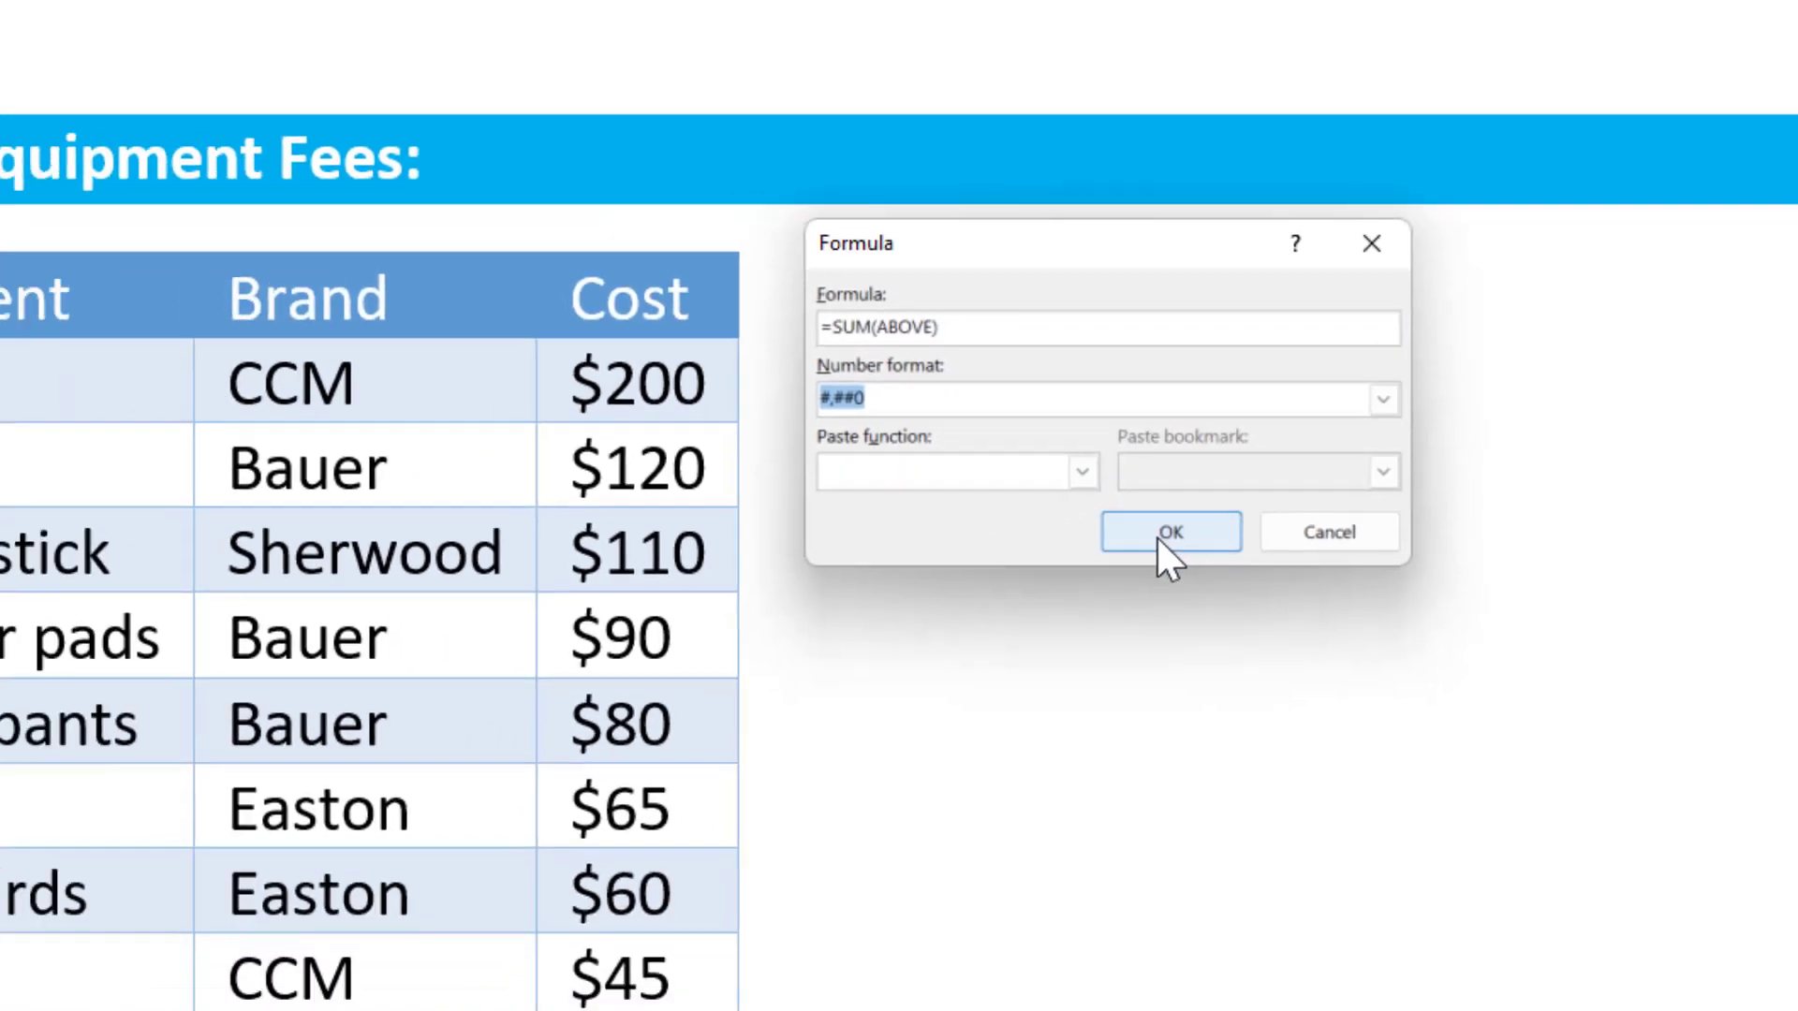
{"action": "left_click", "coordinate": [991, 620]}
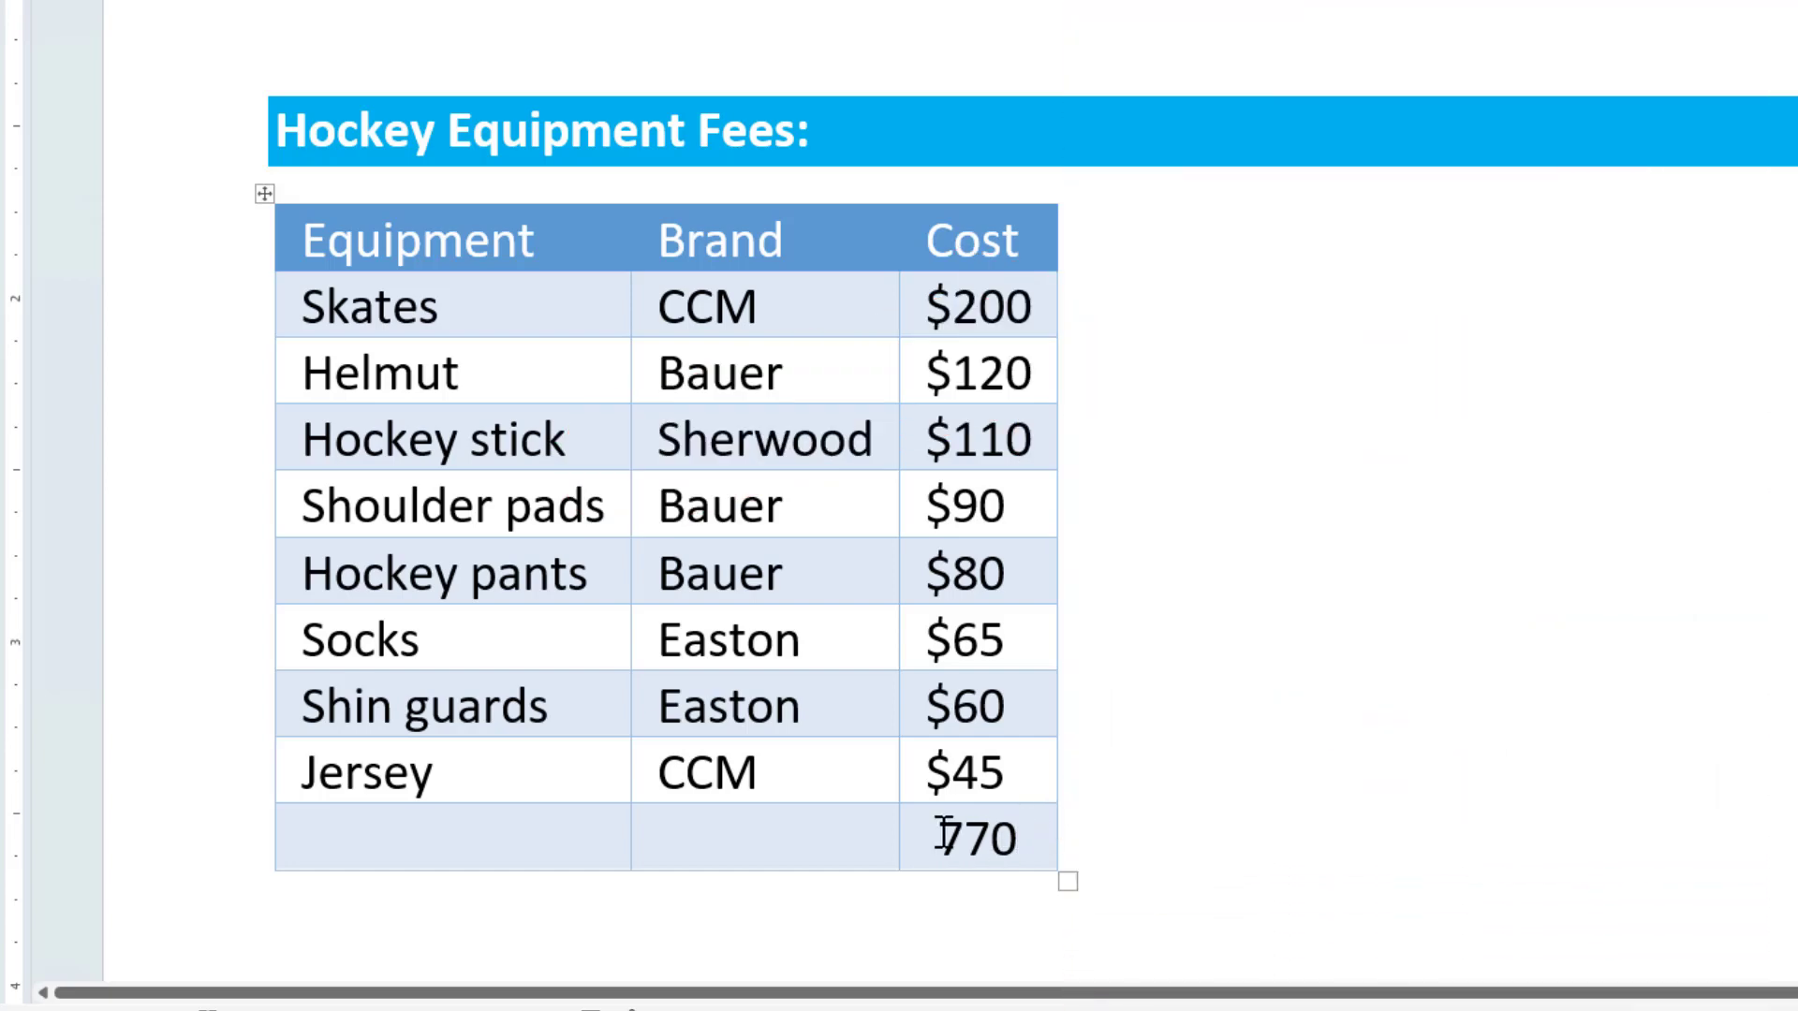
{"action": "left_click", "coordinate": [948, 836]}
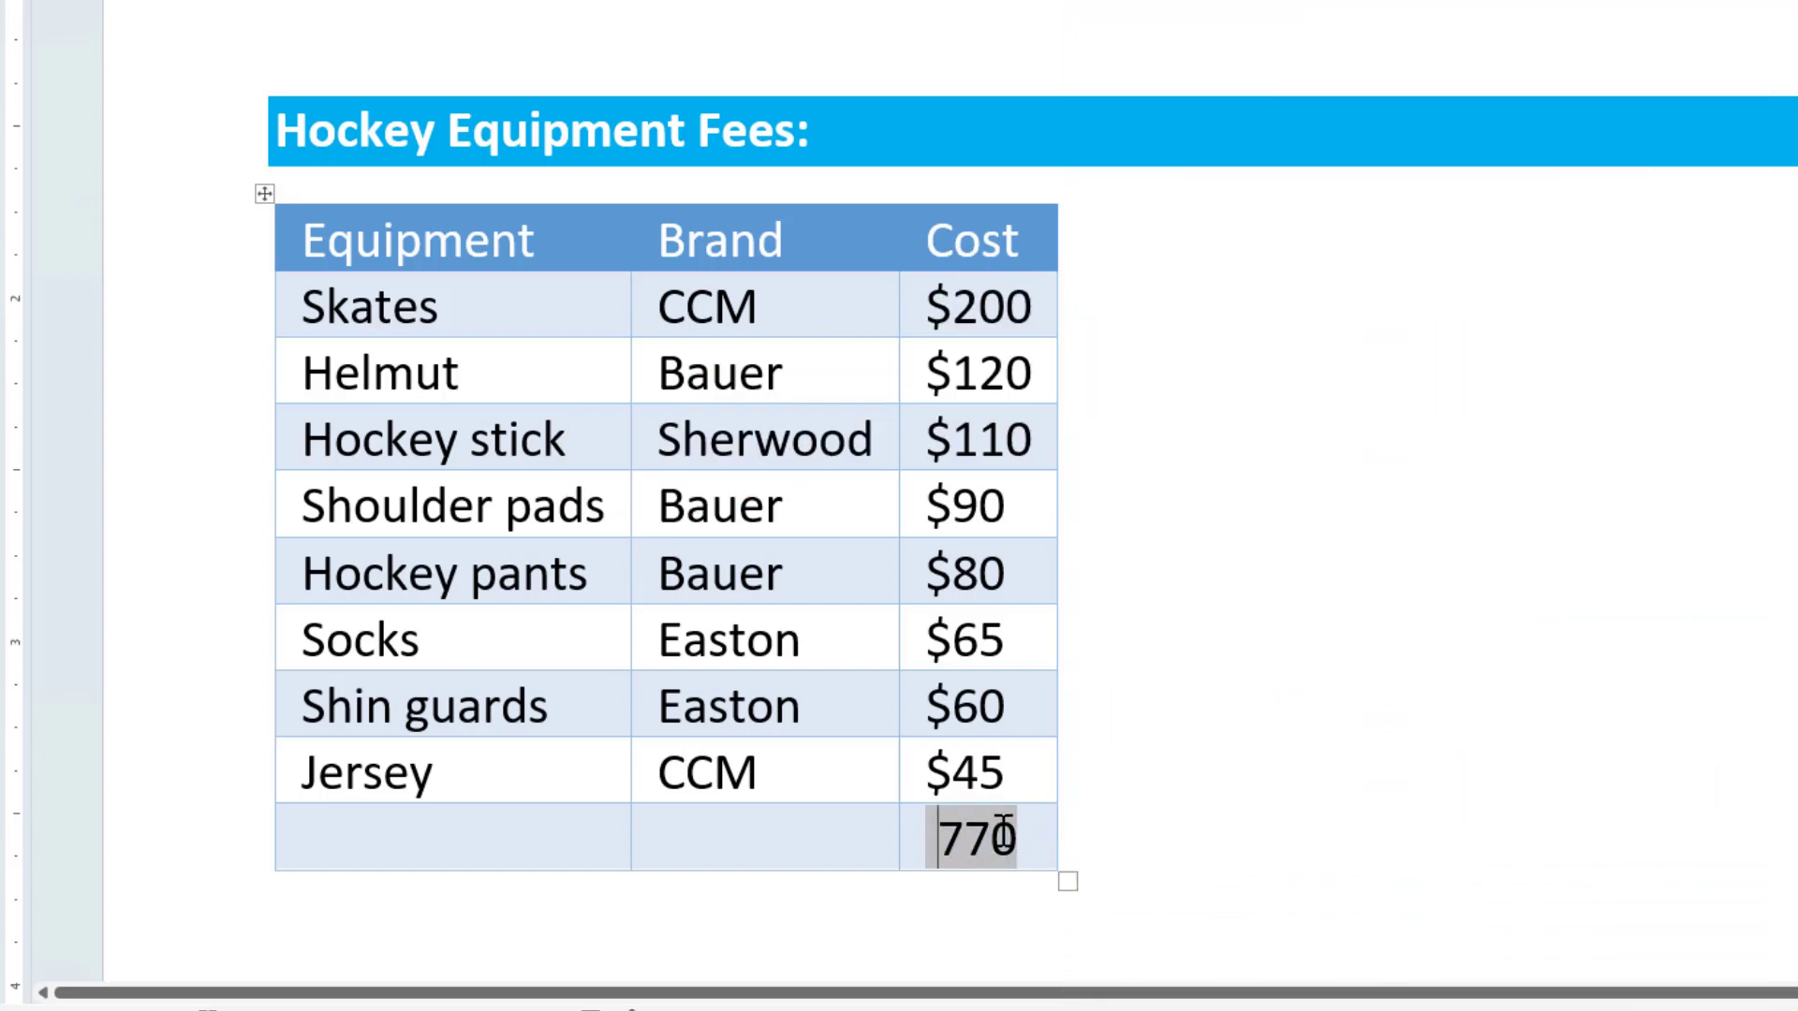
{"action": "type", "text": "$"}
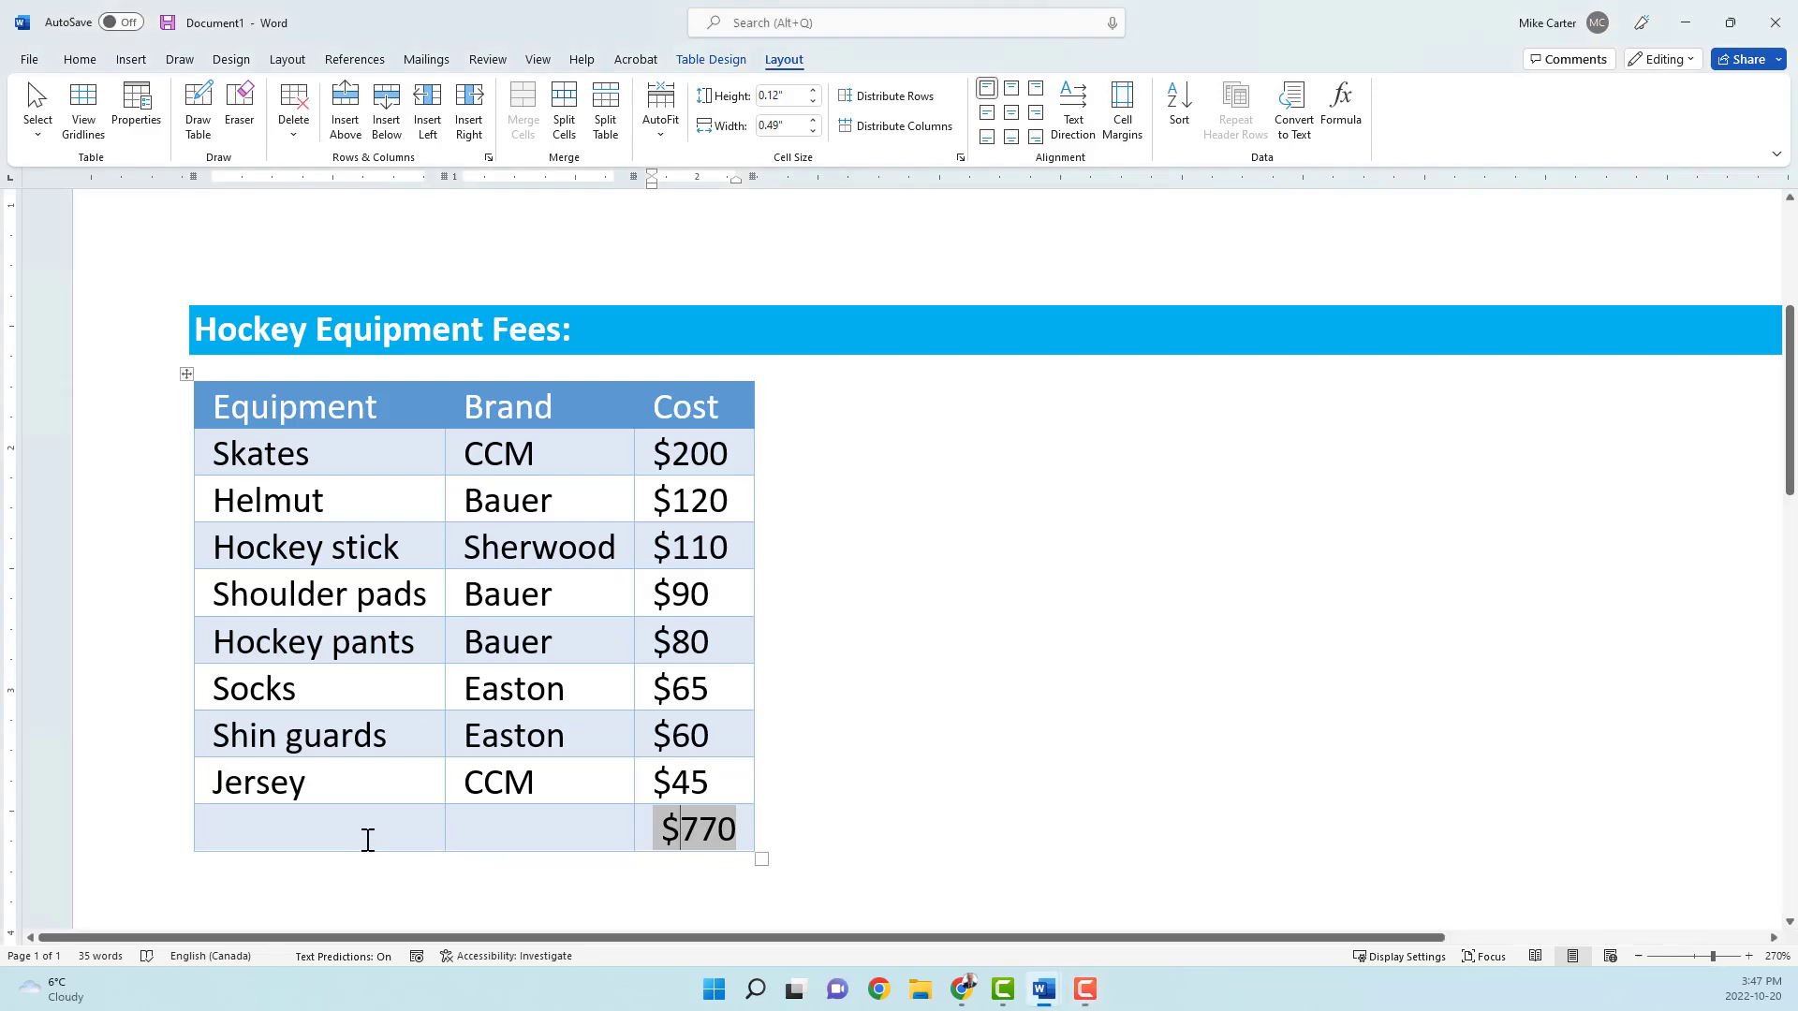
Step: Merge the two empty cells of the last row and enter TOTAL in the merged cell
{"action": "left_click", "coordinate": [333, 834]}
{"action": "left_click_drag", "start_coordinate": [364, 828], "coordinate": [494, 827]}
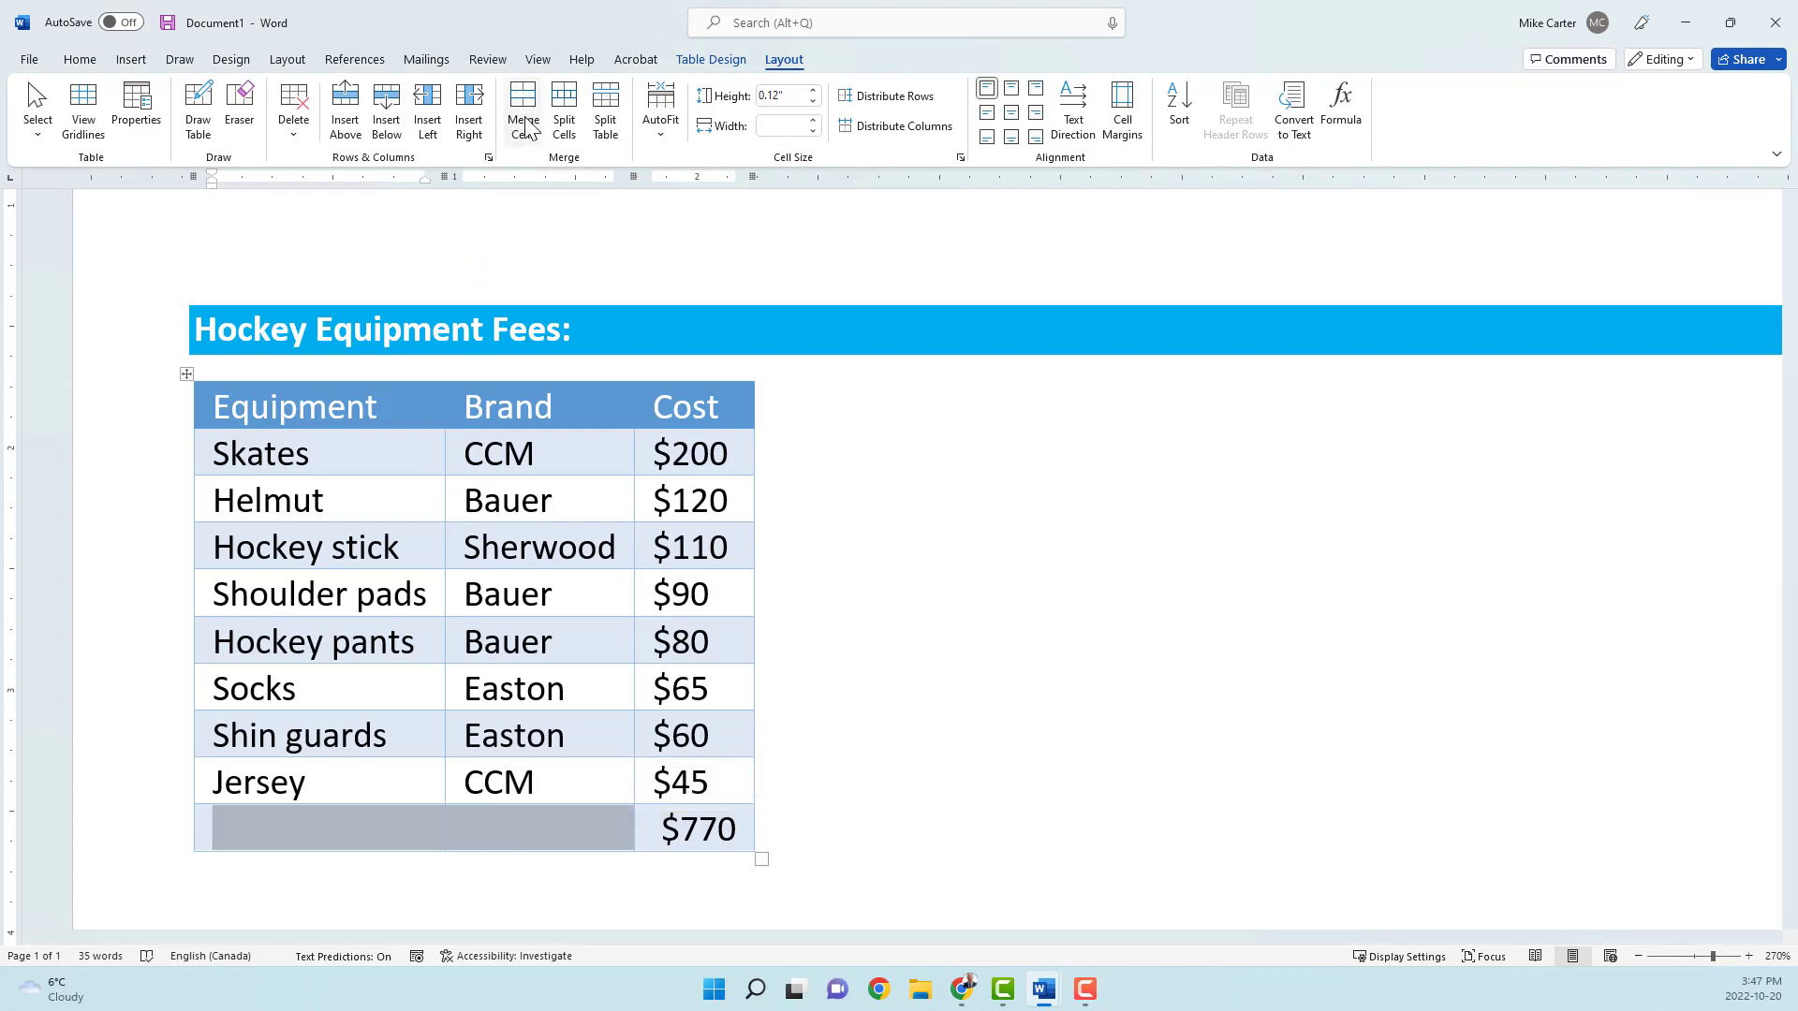
{"action": "left_click", "coordinate": [527, 126]}
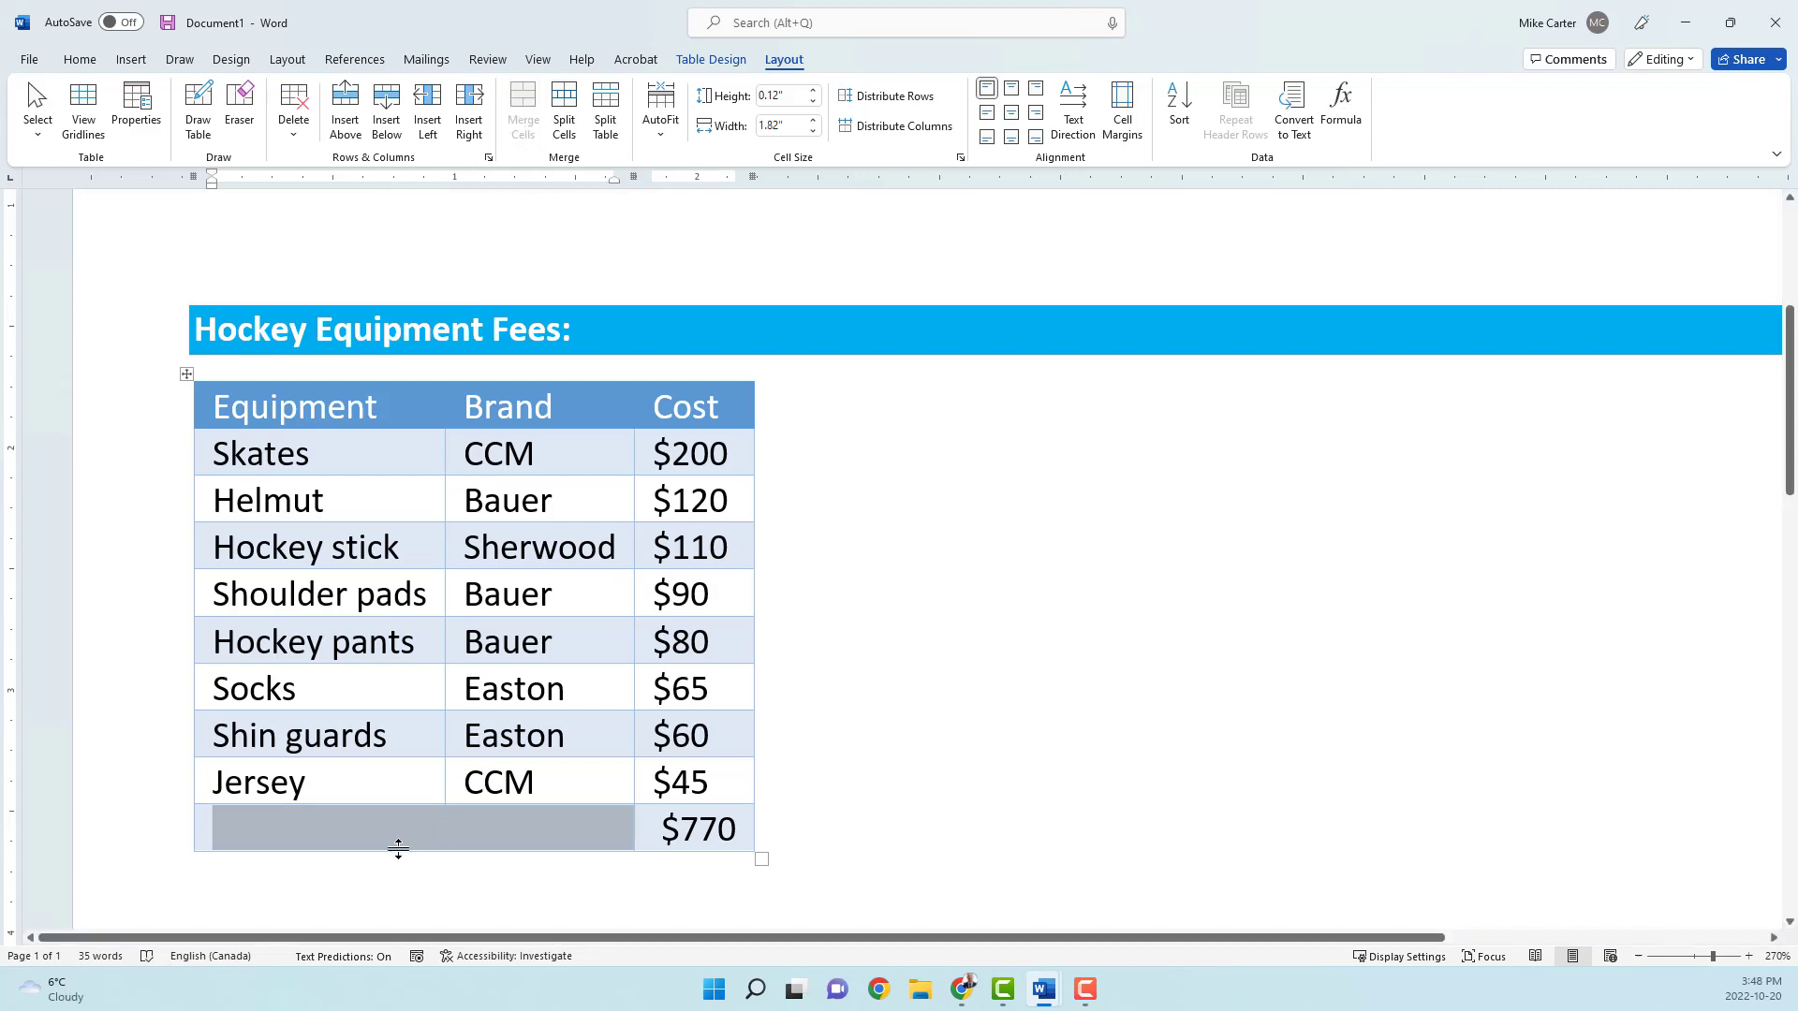
{"action": "type", "text": "TOTAL"}
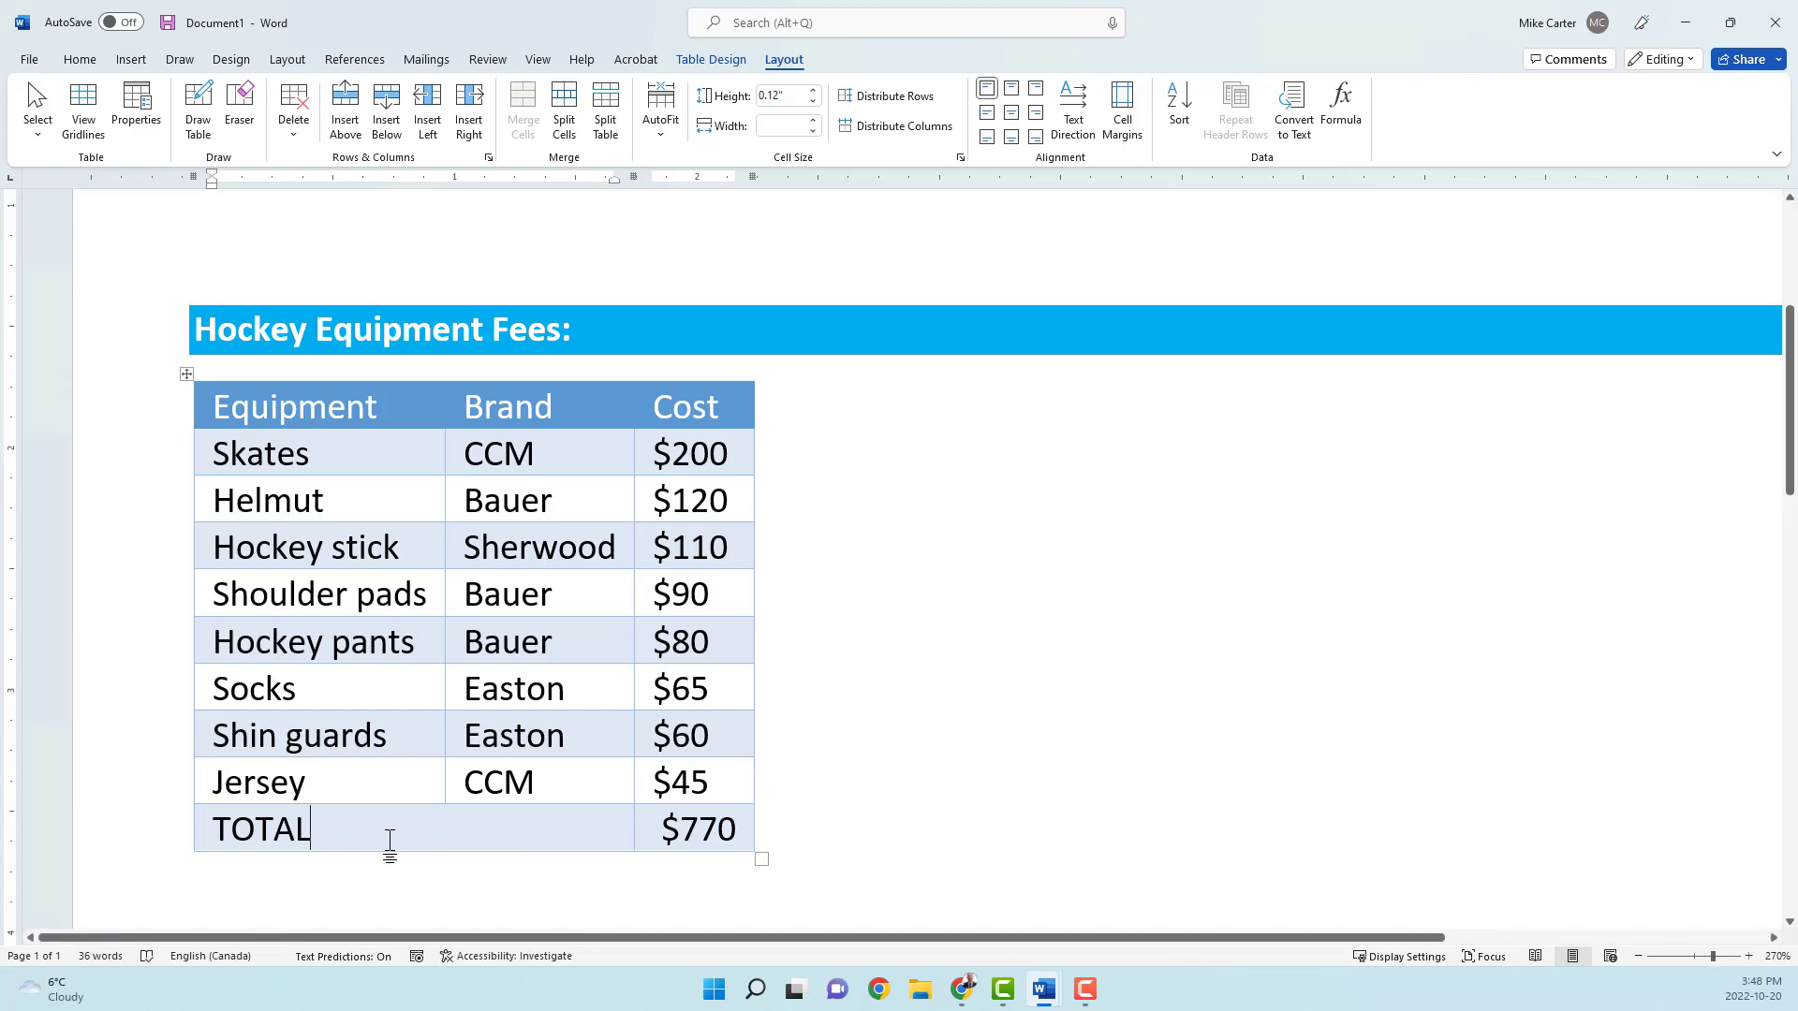
Step: Make the TOTAL label bold and align it to the right of its merged cell
{"action": "left_click_drag", "start_coordinate": [310, 829], "coordinate": [212, 828]}
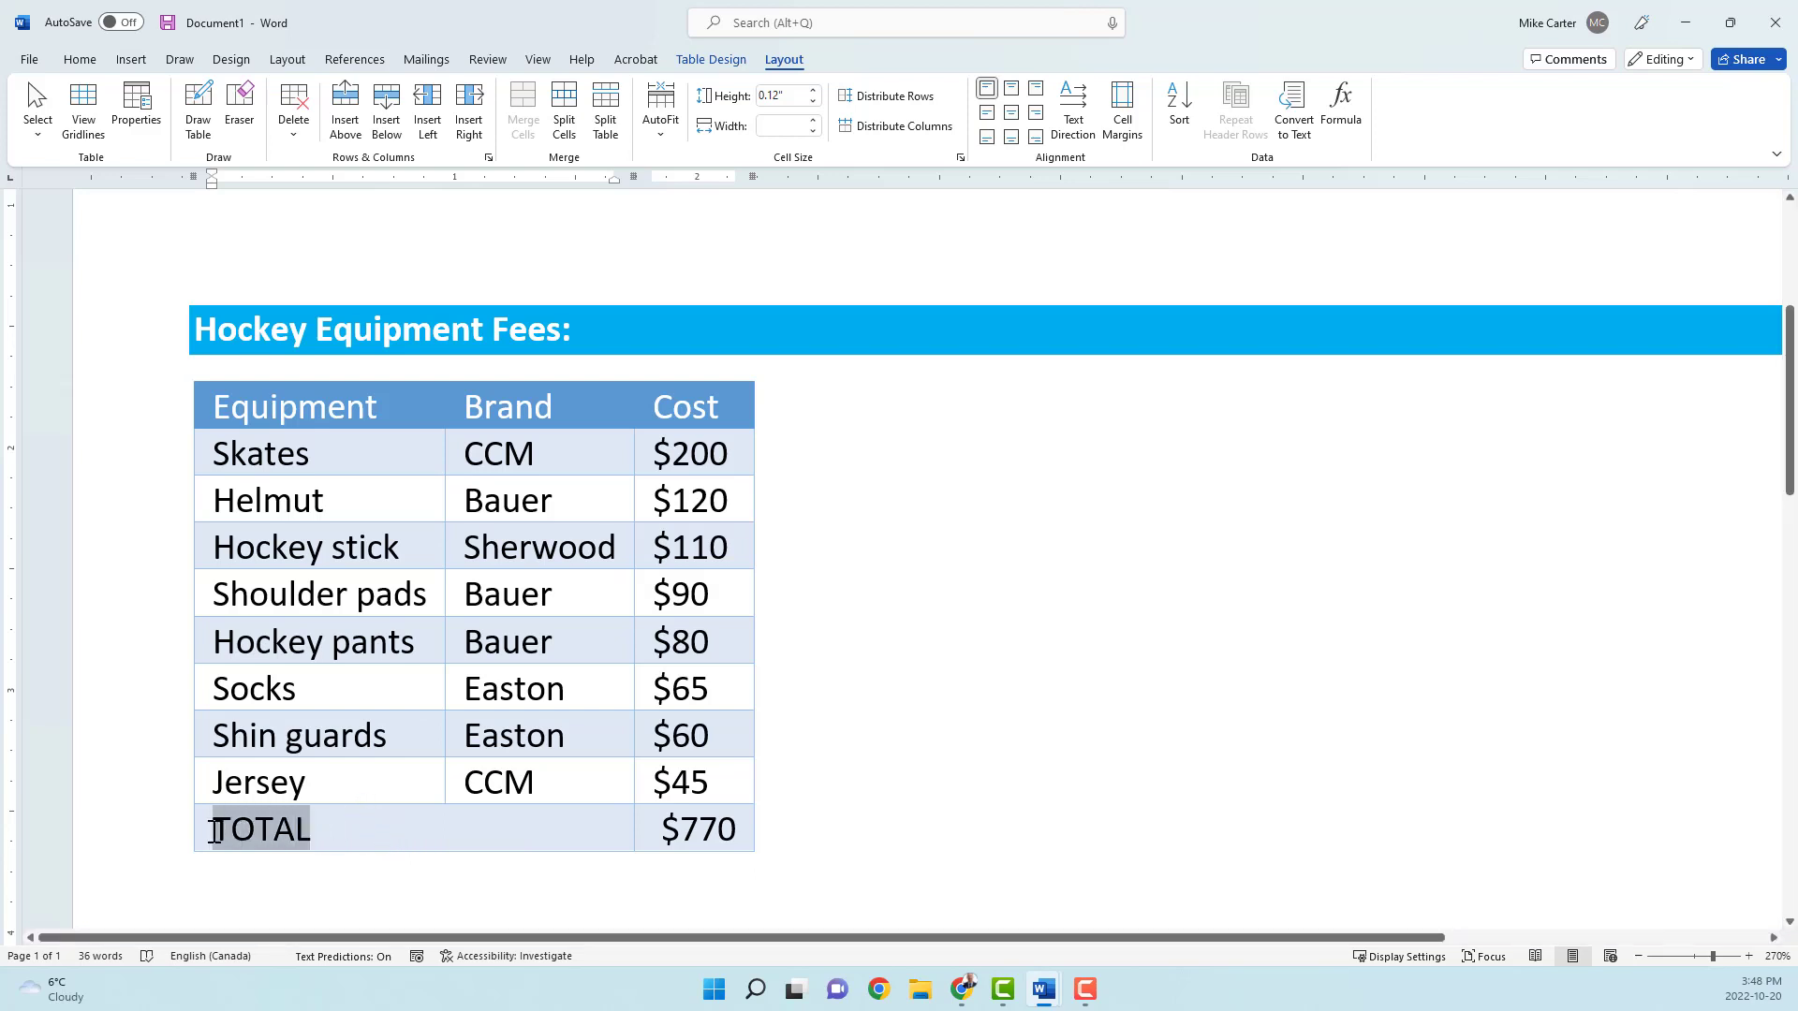
{"action": "left_click", "coordinate": [229, 801]}
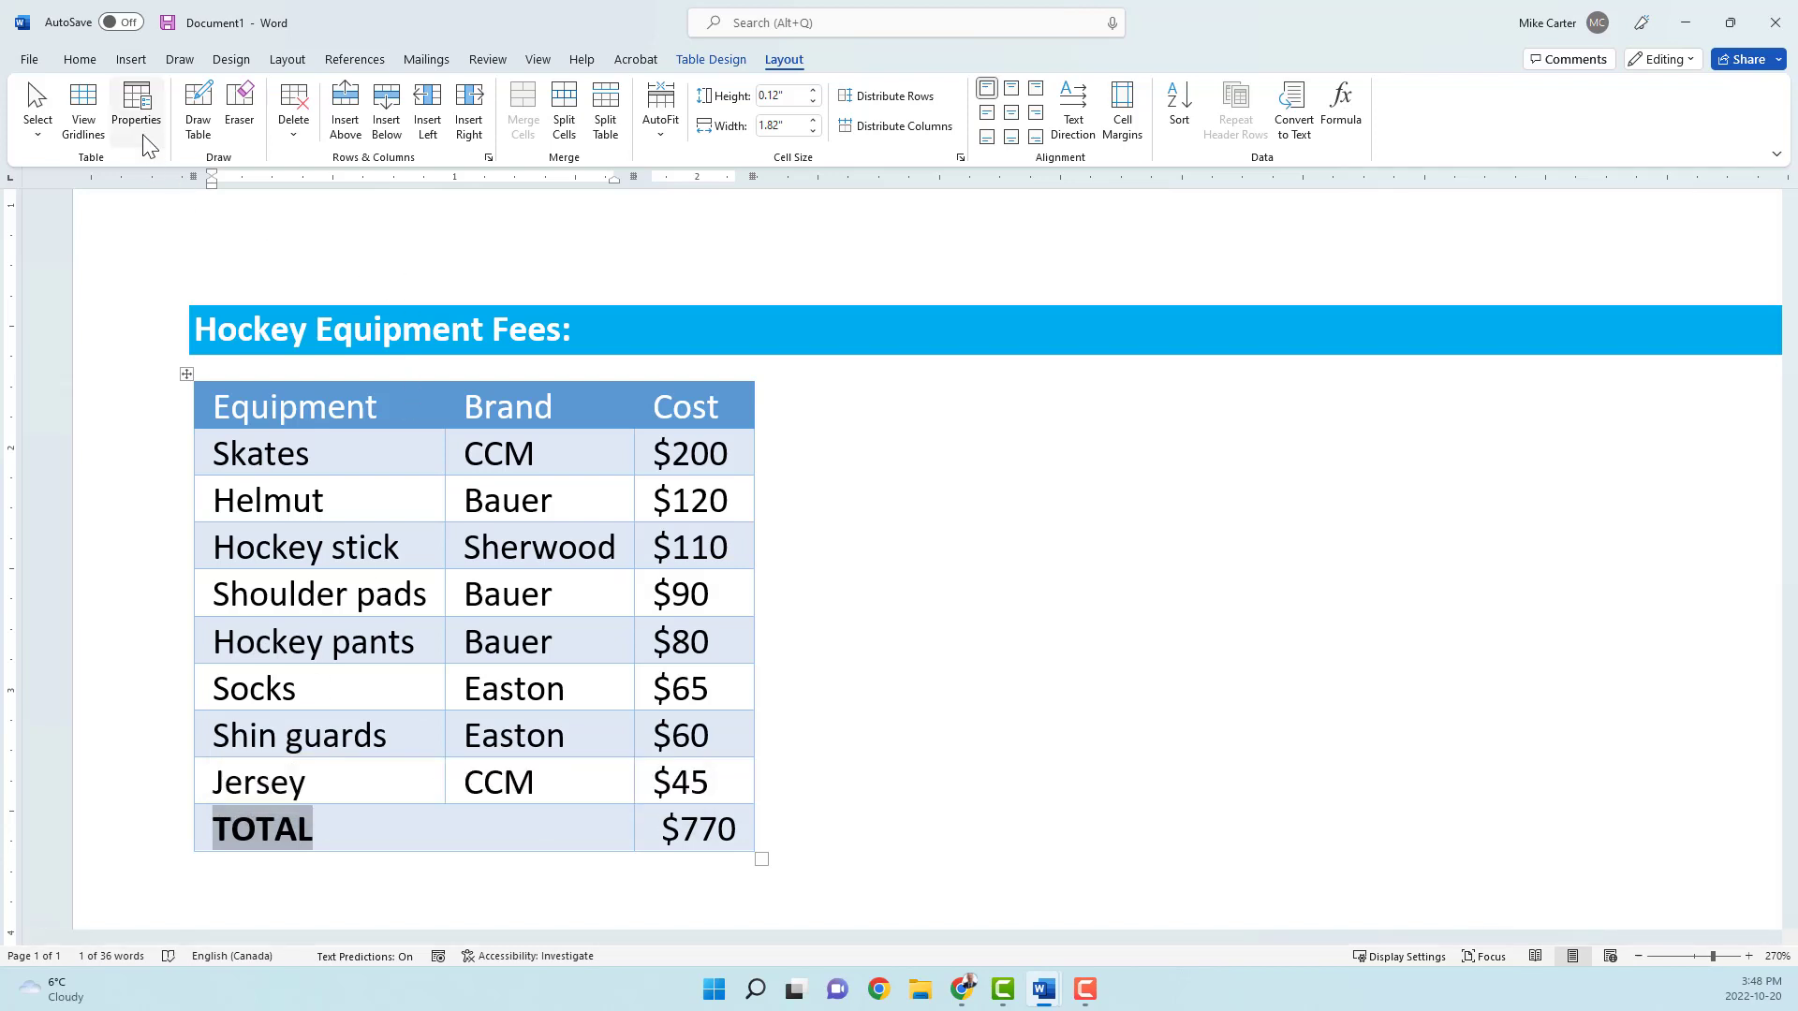
{"action": "left_click", "coordinate": [82, 69]}
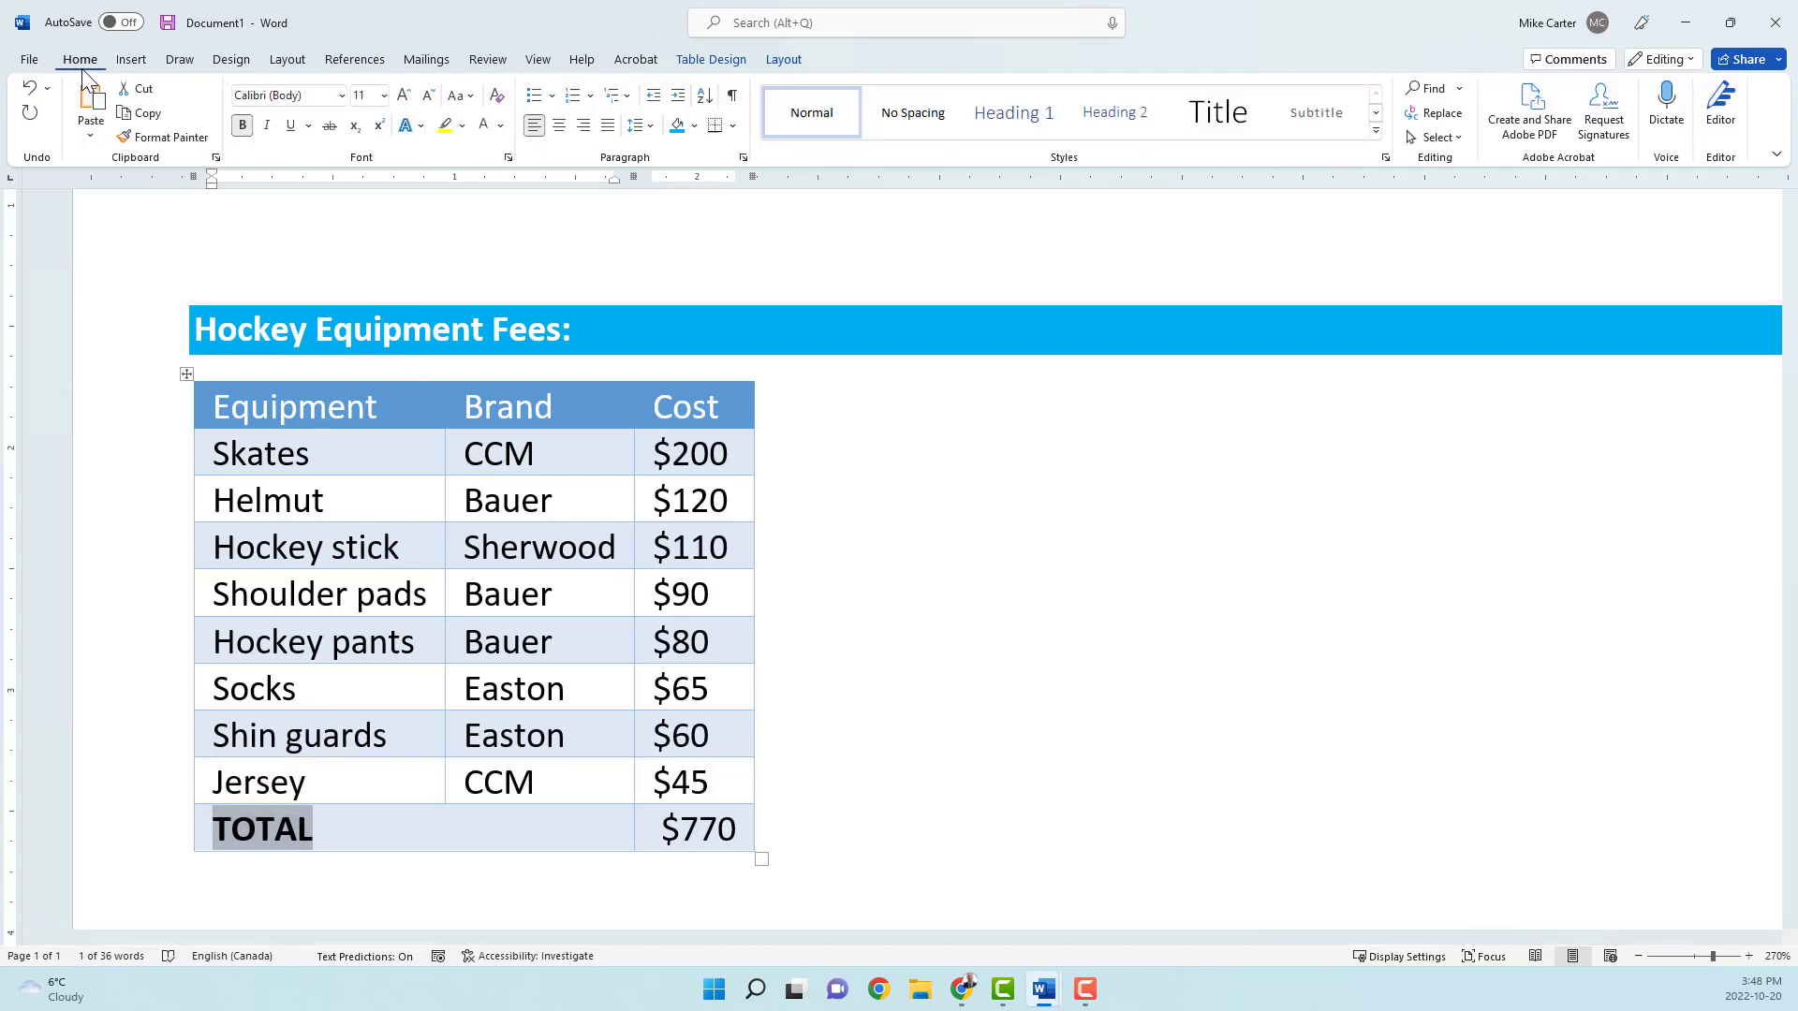
{"action": "left_click", "coordinate": [583, 126]}
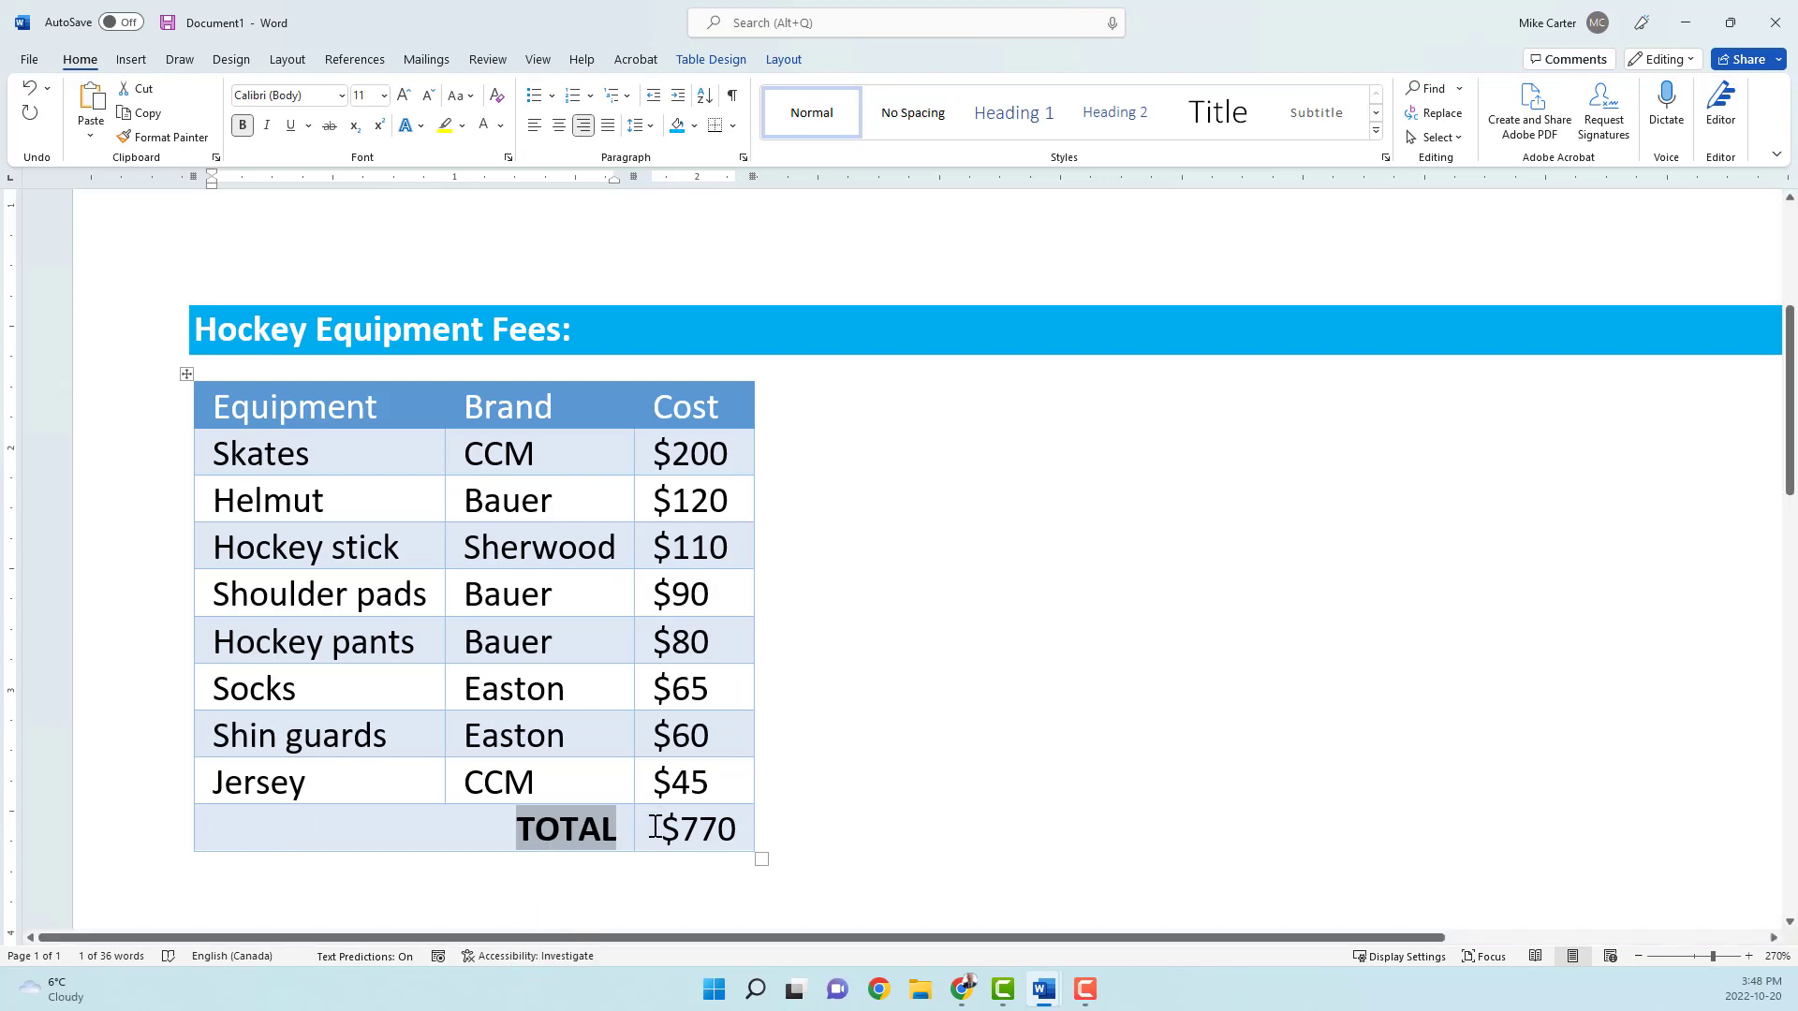
Step: Make the summed cost amount beside the TOTAL label bold
{"action": "left_click_drag", "start_coordinate": [656, 824], "coordinate": [749, 819]}
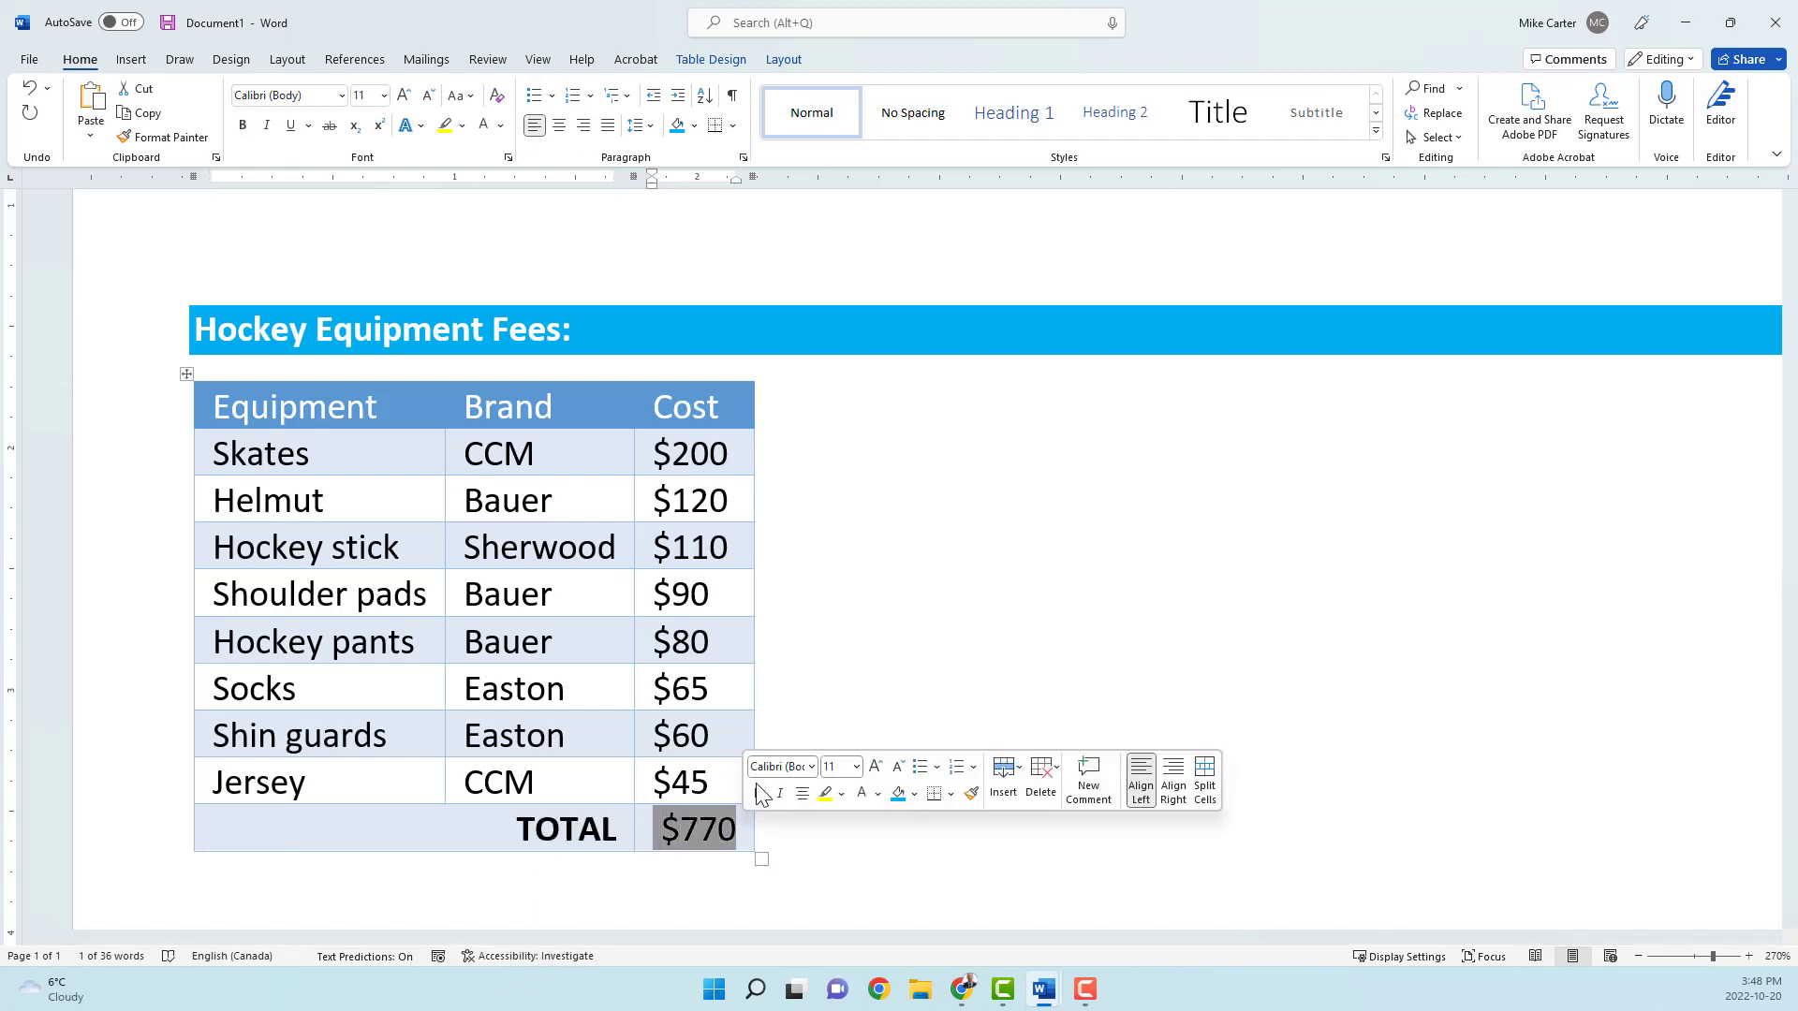
{"action": "left_click", "coordinate": [758, 792]}
{"action": "left_click", "coordinate": [476, 827]}
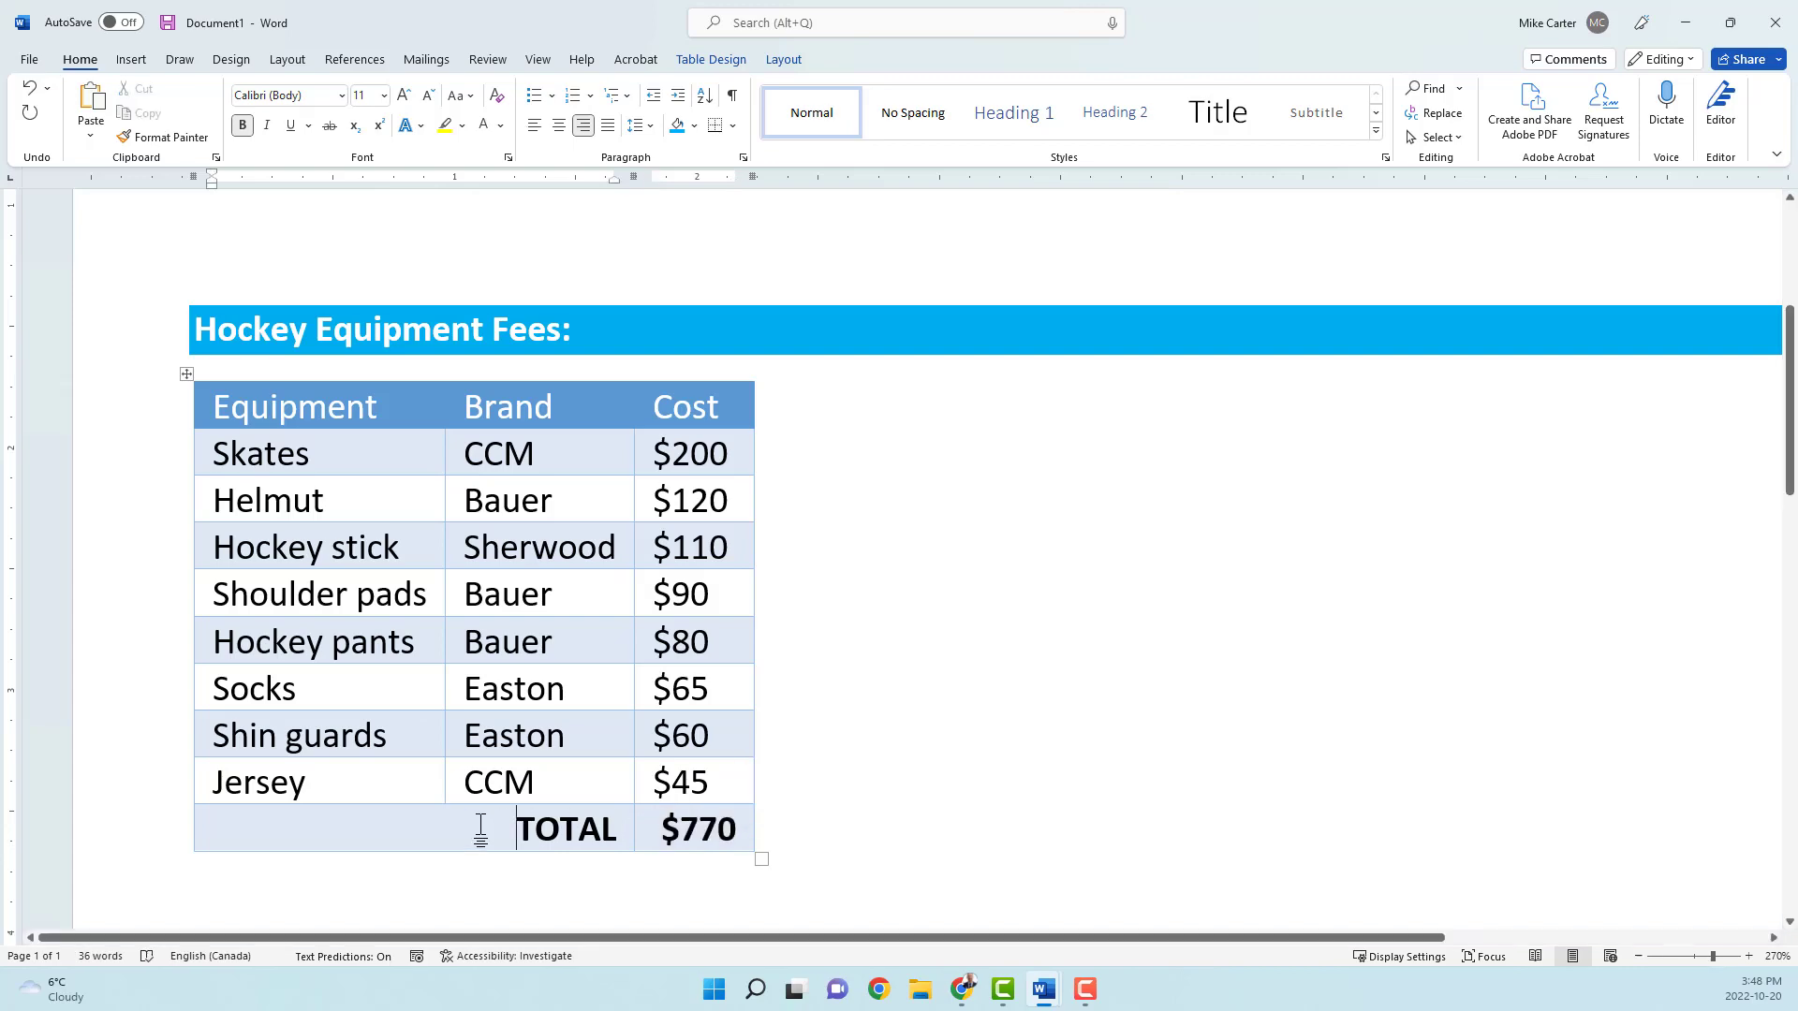